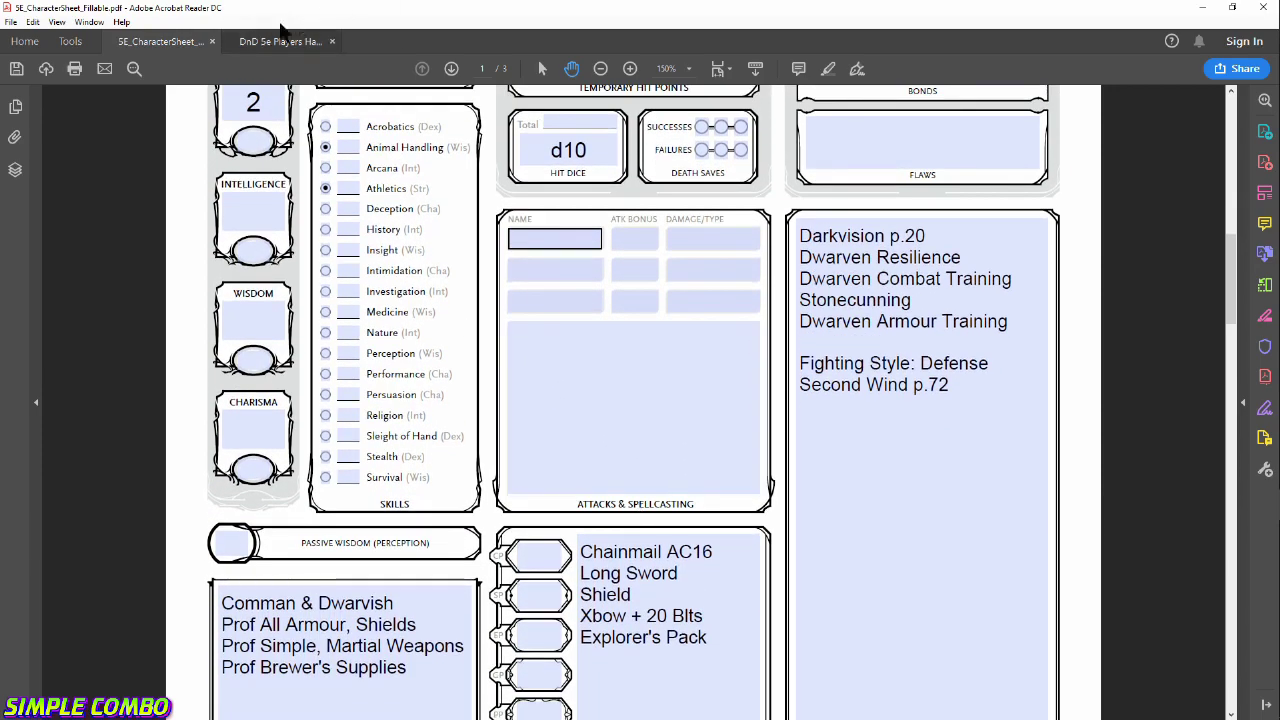
{"action": "left_click", "coordinate": [265, 45]}
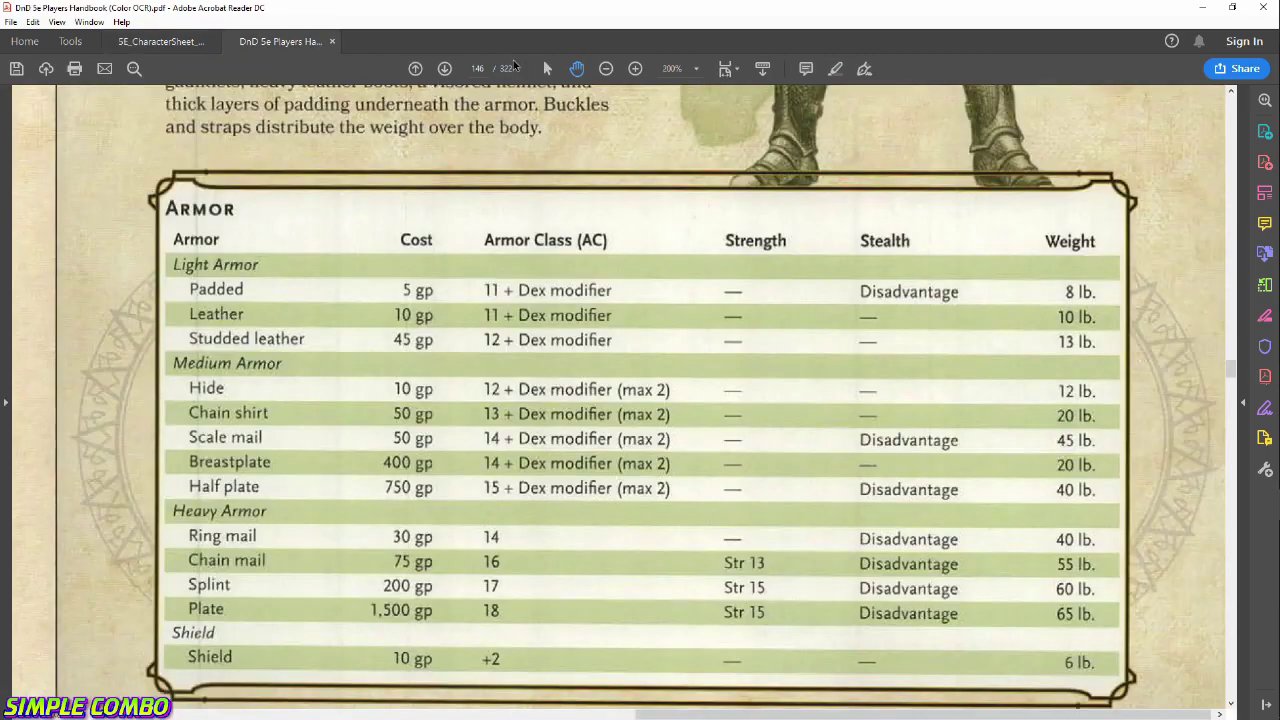
{"action": "left_click", "coordinate": [605, 70]}
{"action": "left_click", "coordinate": [605, 70]}
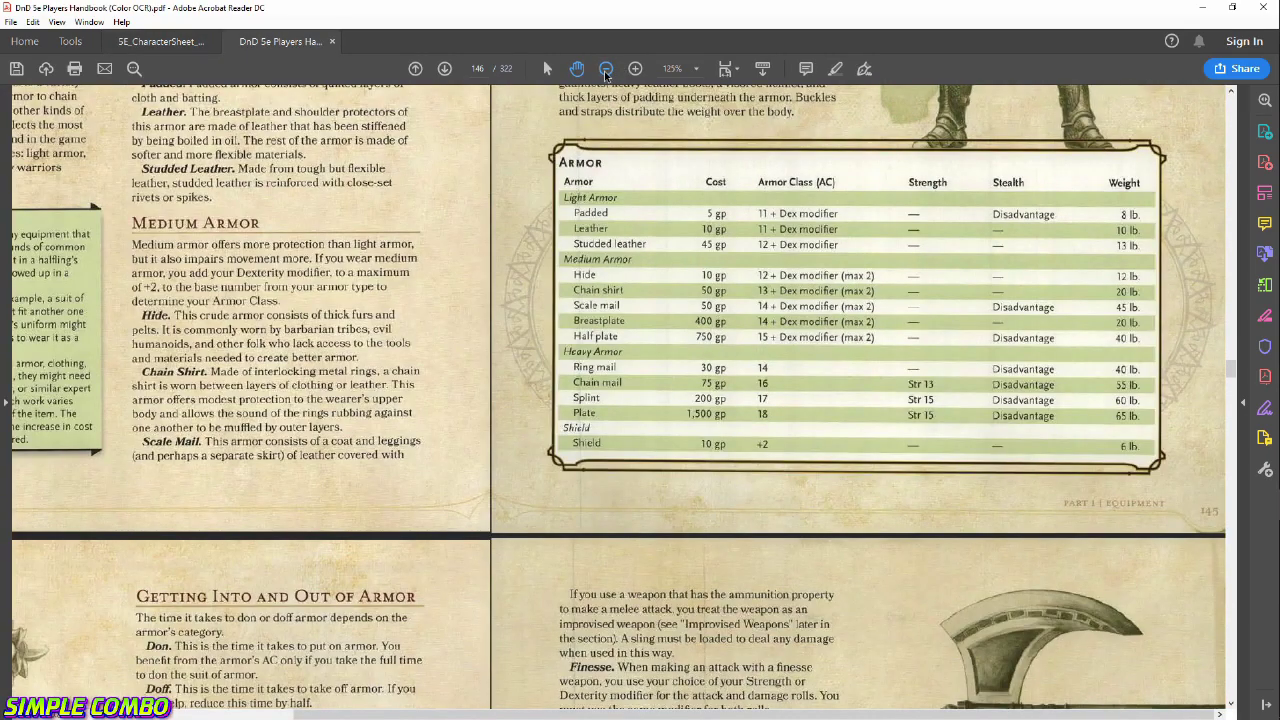
{"action": "scroll", "coordinate": [482, 401], "scroll_direction": "down", "scroll_amount": 9}
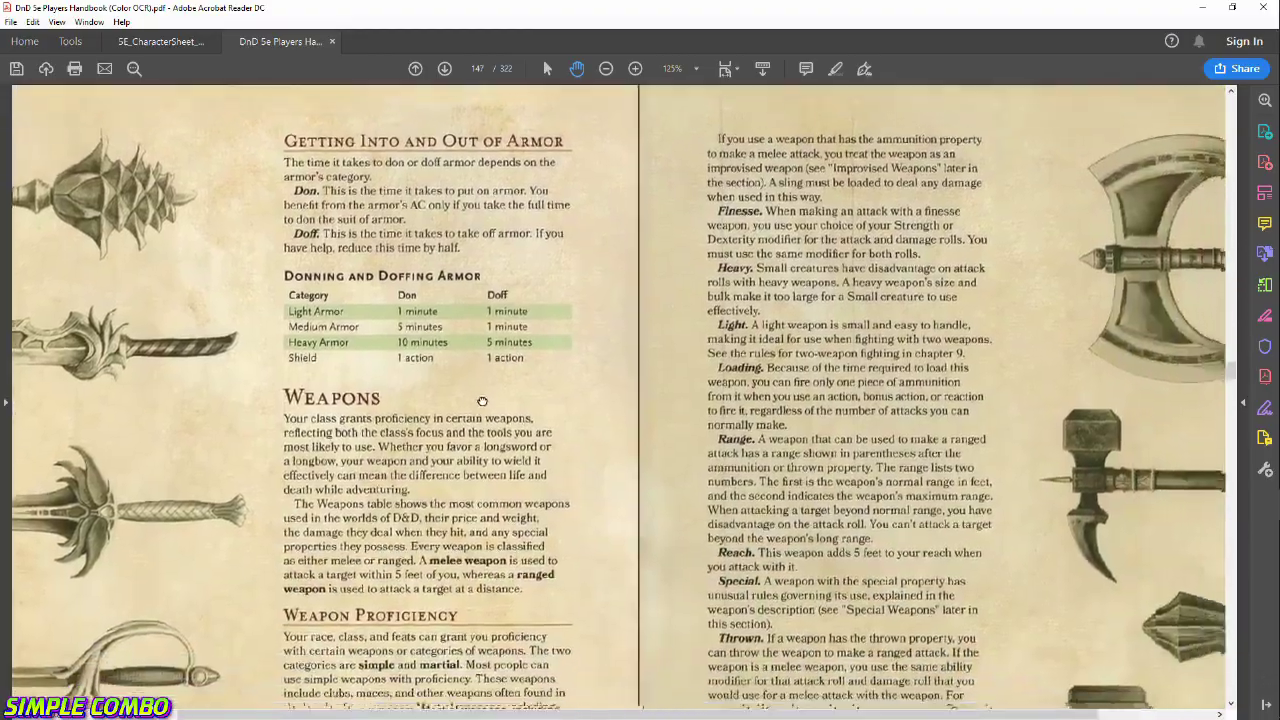
{"action": "scroll", "coordinate": [482, 401], "scroll_direction": "down", "scroll_amount": 6}
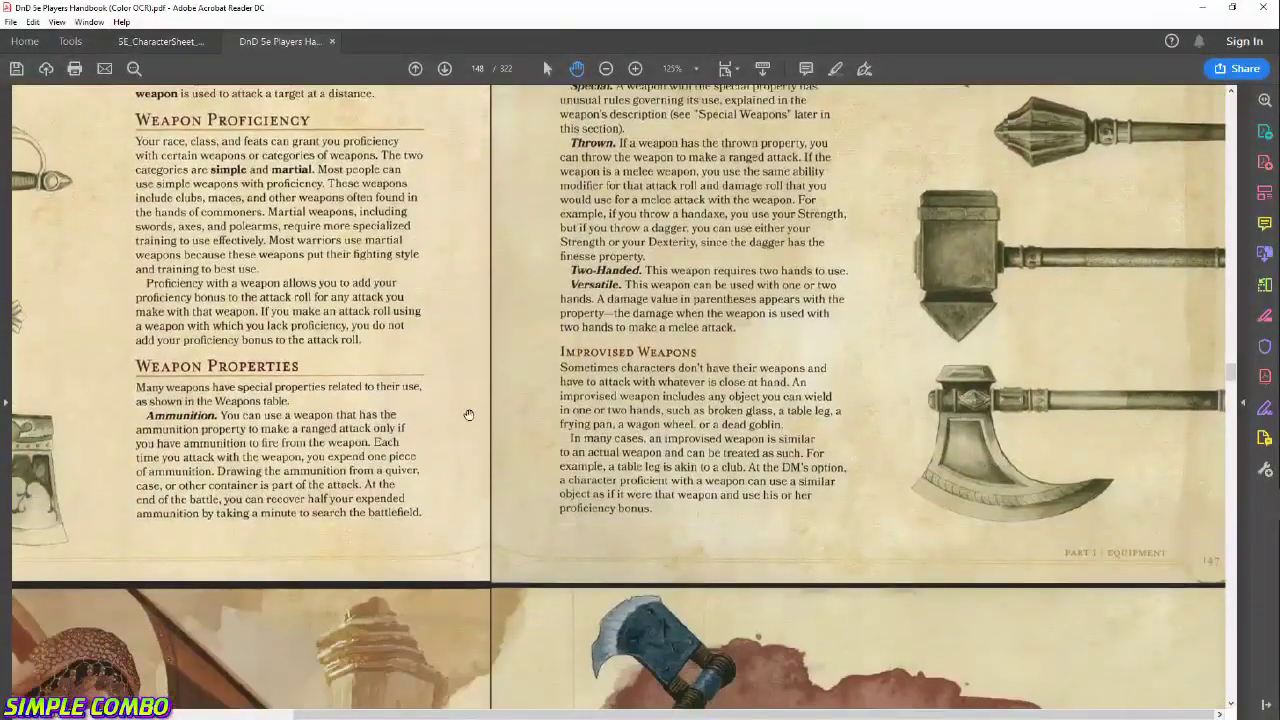
{"action": "scroll", "coordinate": [469, 414], "scroll_direction": "down", "scroll_amount": 8}
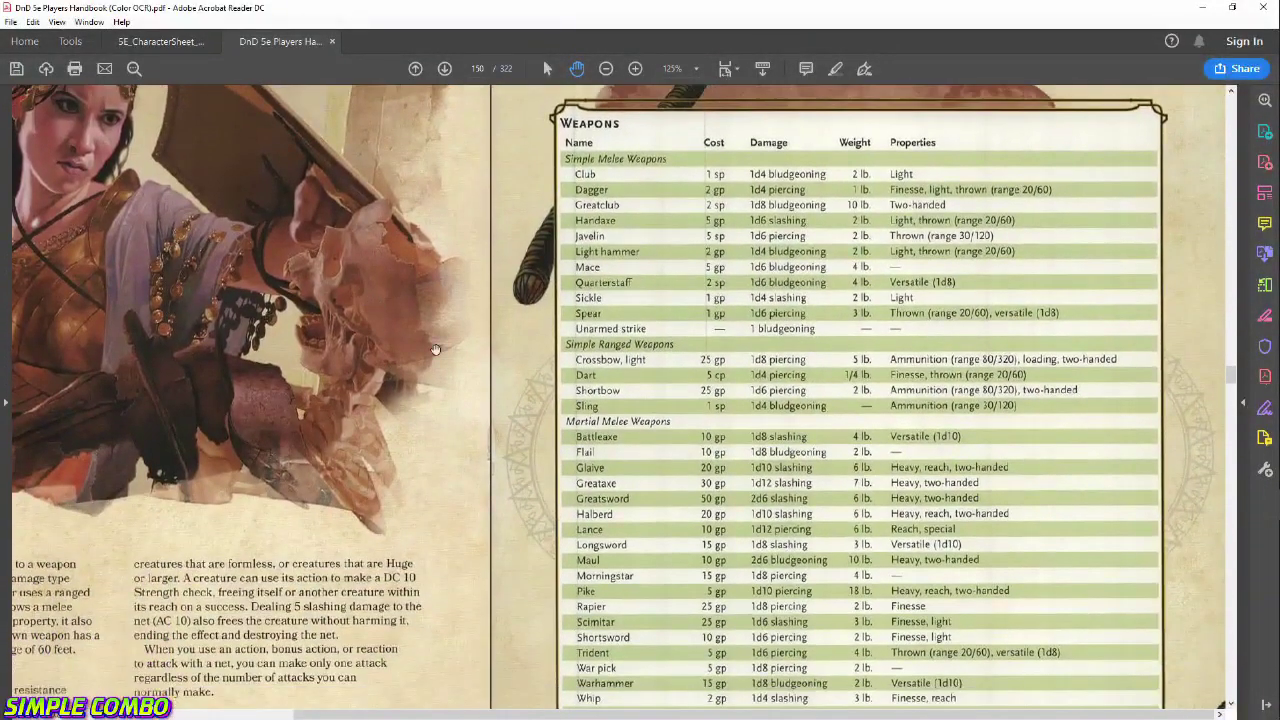
{"action": "left_click_drag", "start_coordinate": [660, 359], "coordinate": [656, 259]}
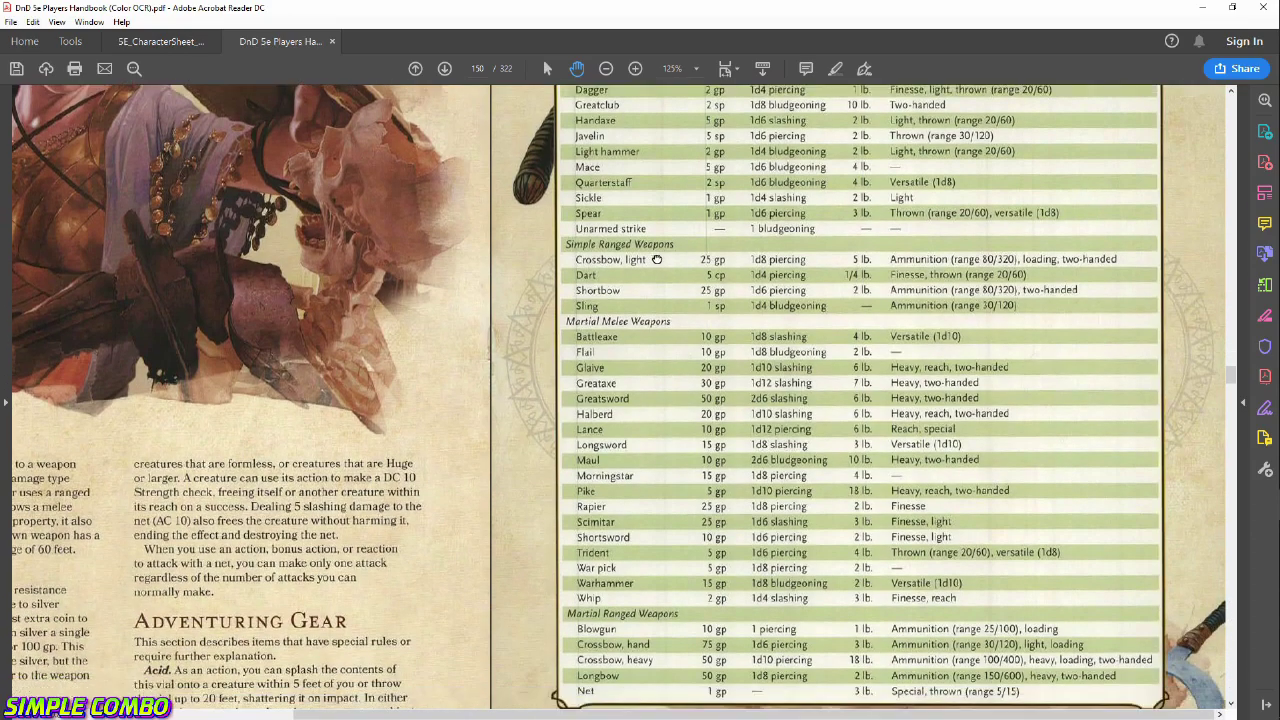
{"action": "left_click_drag", "start_coordinate": [664, 392], "coordinate": [664, 371]}
{"action": "scroll", "coordinate": [748, 443], "scroll_direction": "up", "scroll_amount": 3}
{"action": "scroll", "coordinate": [748, 443], "scroll_direction": "up", "scroll_amount": 8}
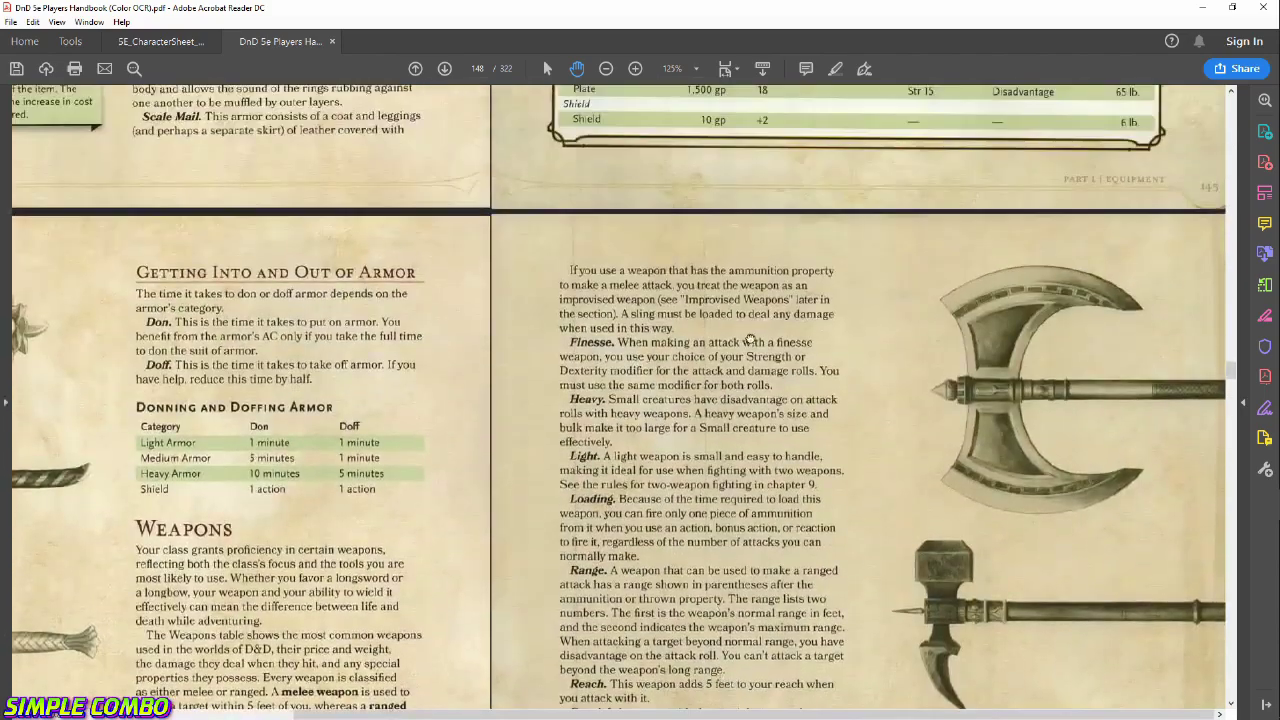
{"action": "scroll", "coordinate": [750, 339], "scroll_direction": "up", "scroll_amount": 3}
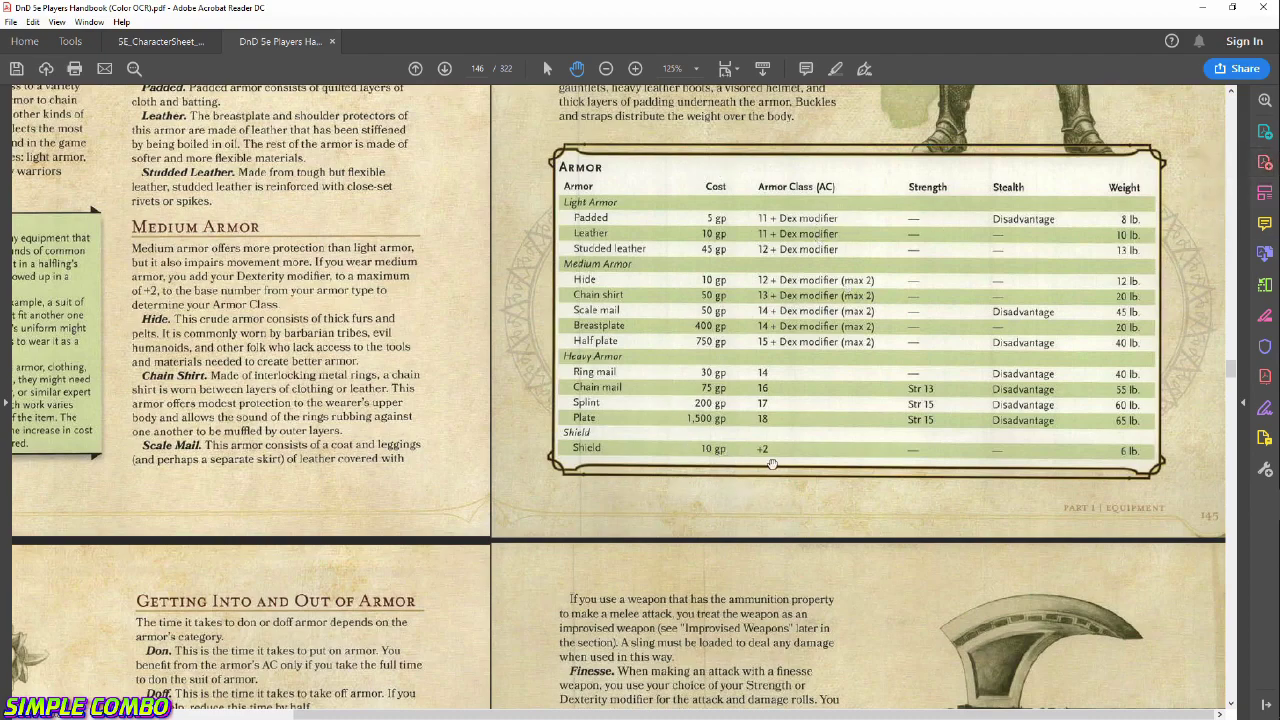
{"action": "left_click", "coordinate": [176, 42]}
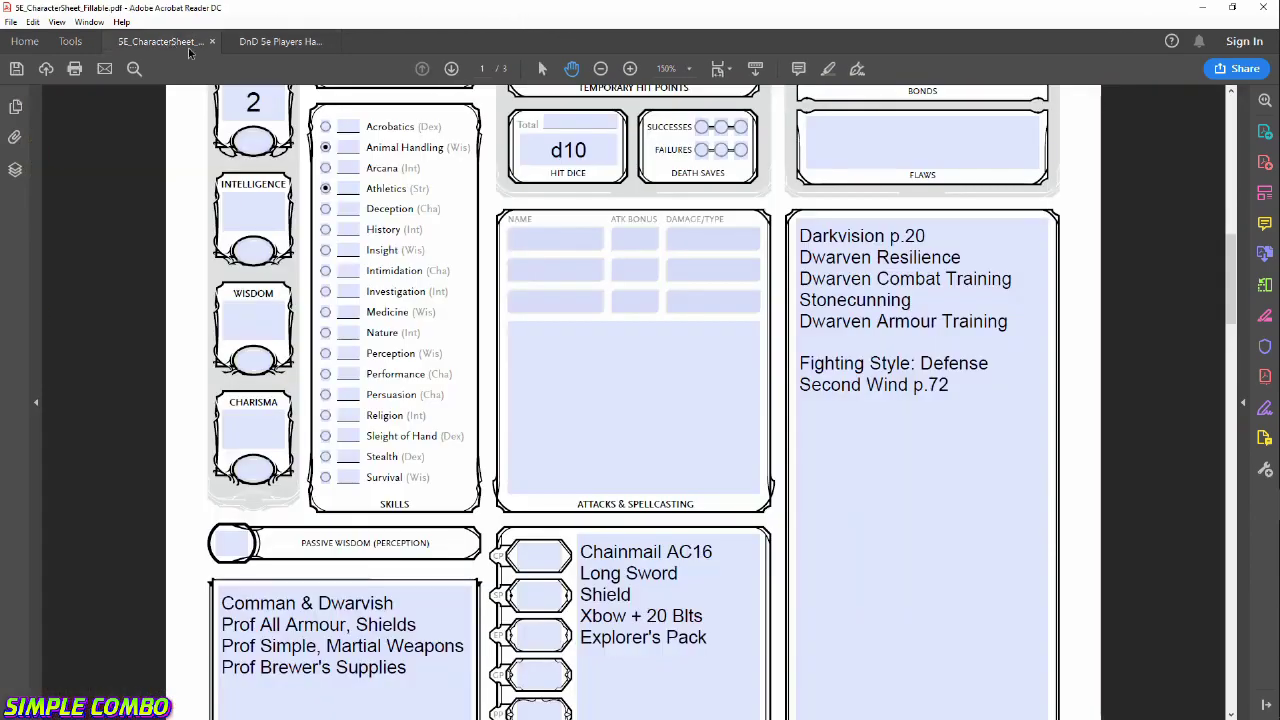
Change the Armor Class value from 16 to 18 by replacing the 6 with 8.
{"action": "left_click", "coordinate": [645, 591]}
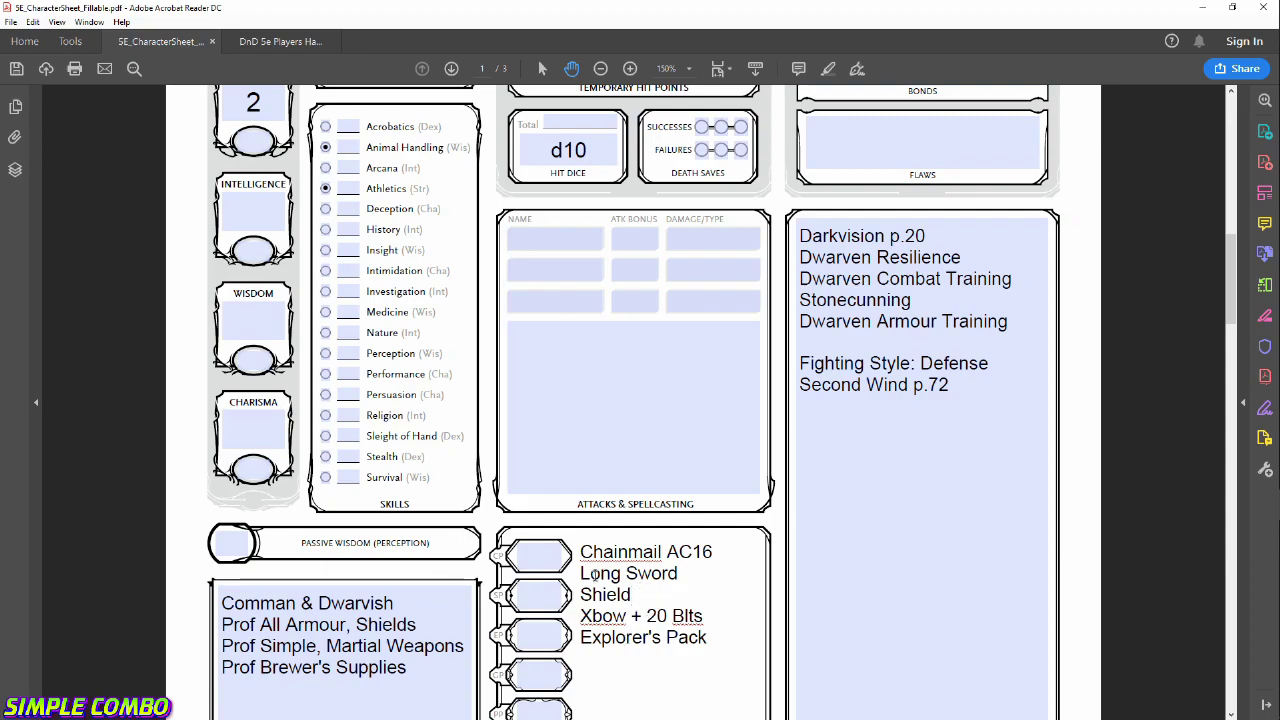
{"action": "scroll", "coordinate": [697, 475], "scroll_direction": "up", "scroll_amount": 1}
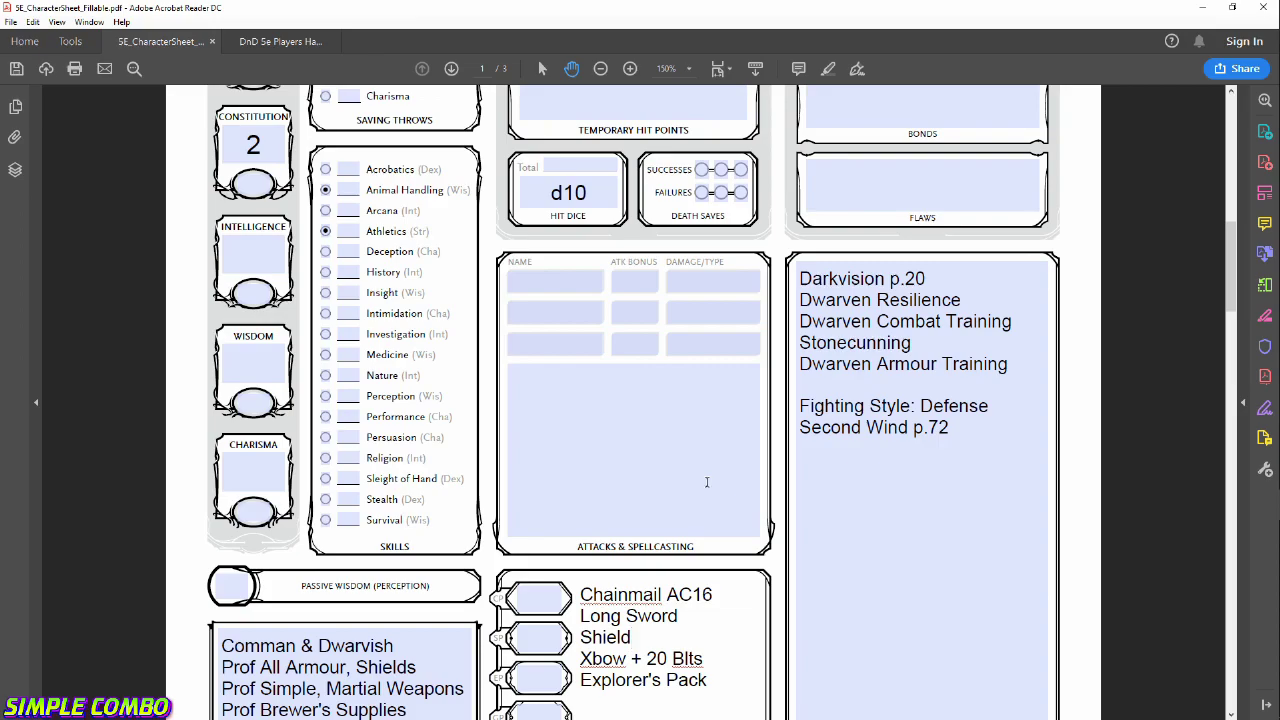
{"action": "scroll", "coordinate": [706, 482], "scroll_direction": "up", "scroll_amount": 5}
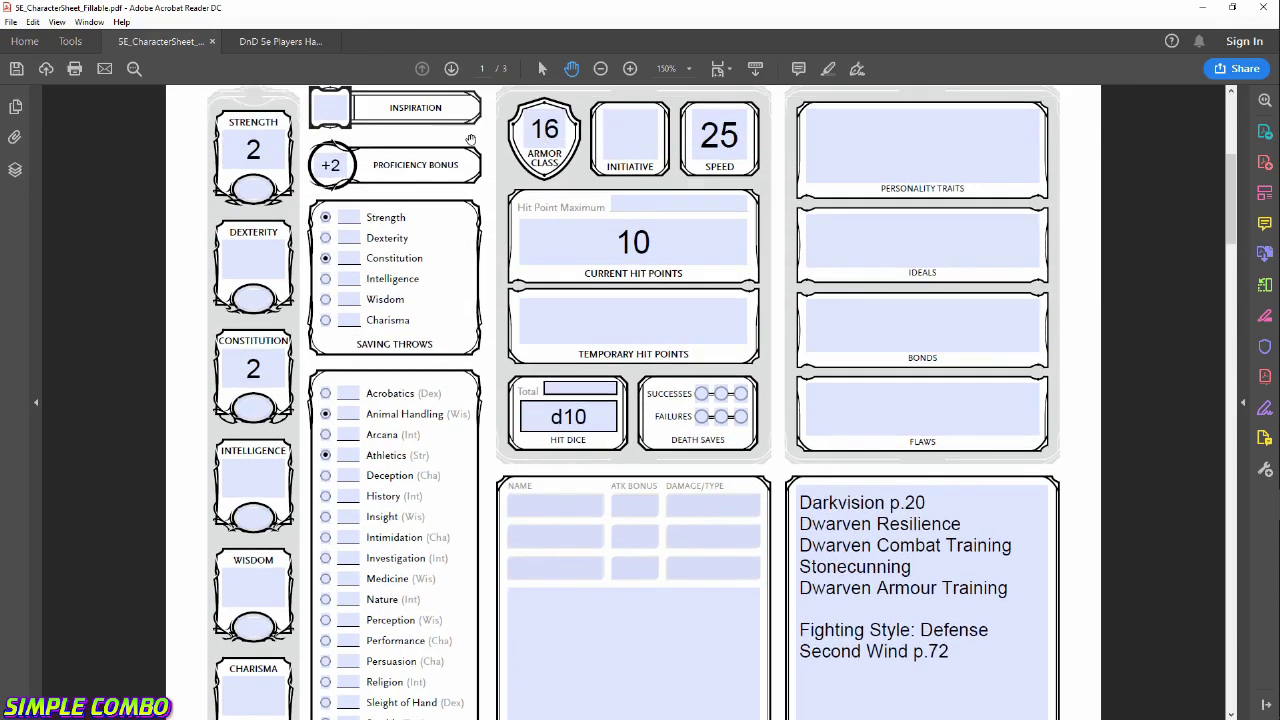
{"action": "scroll", "coordinate": [454, 132], "scroll_direction": "up", "scroll_amount": 1}
{"action": "left_click", "coordinate": [562, 152]}
{"action": "key", "text": "BackSpace"}
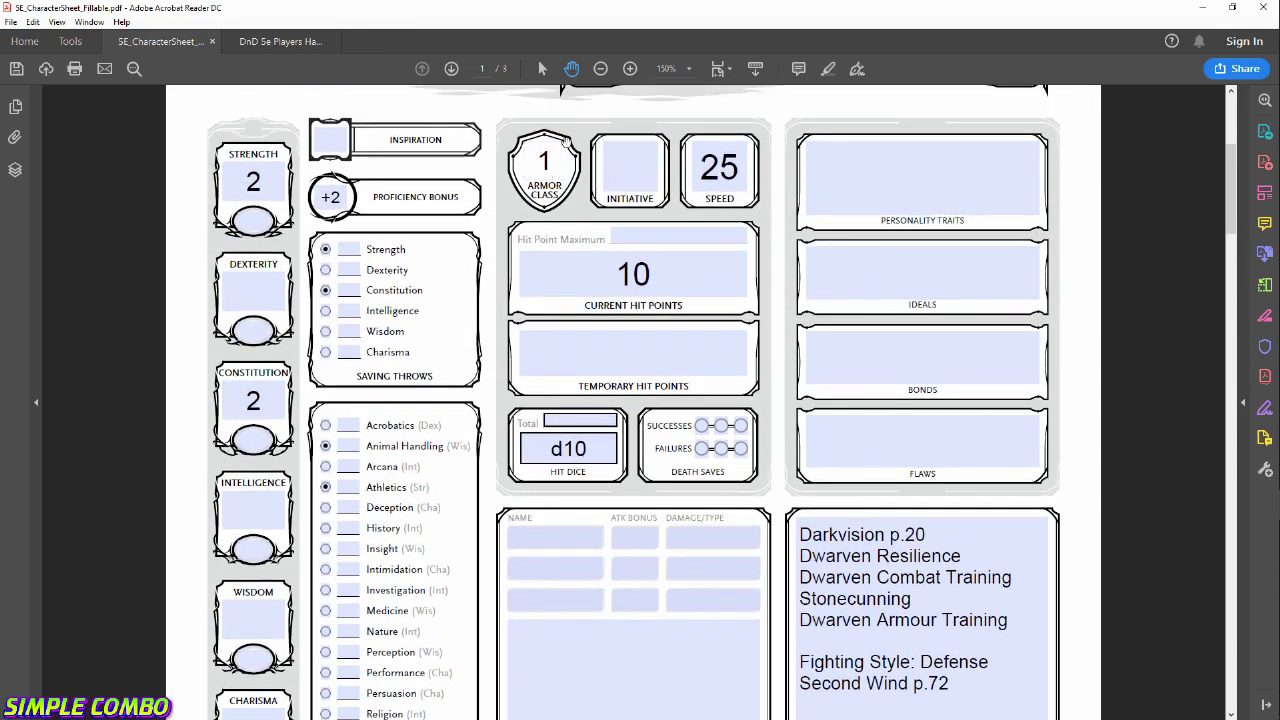
{"action": "type", "text": "8"}
{"action": "scroll", "coordinate": [636, 534], "scroll_direction": "down", "scroll_amount": 1}
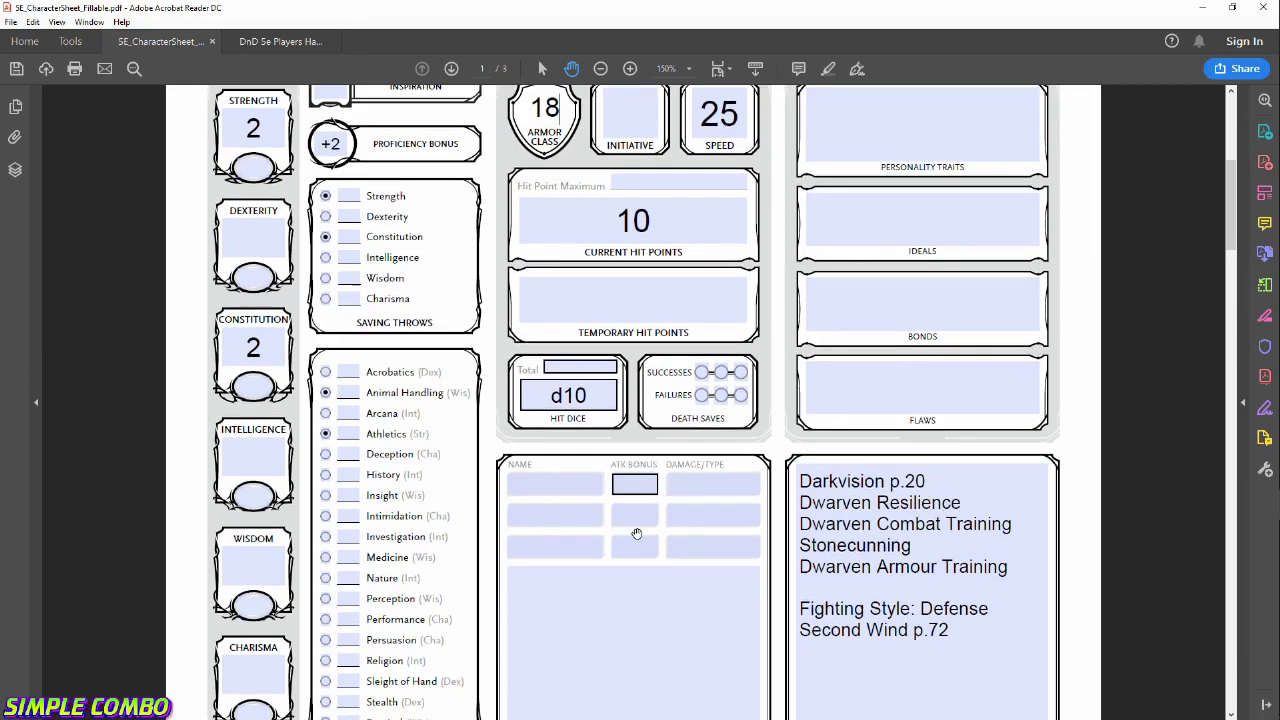
{"action": "scroll", "coordinate": [636, 534], "scroll_direction": "down", "scroll_amount": 4}
{"action": "scroll", "coordinate": [666, 482], "scroll_direction": "up", "scroll_amount": 3}
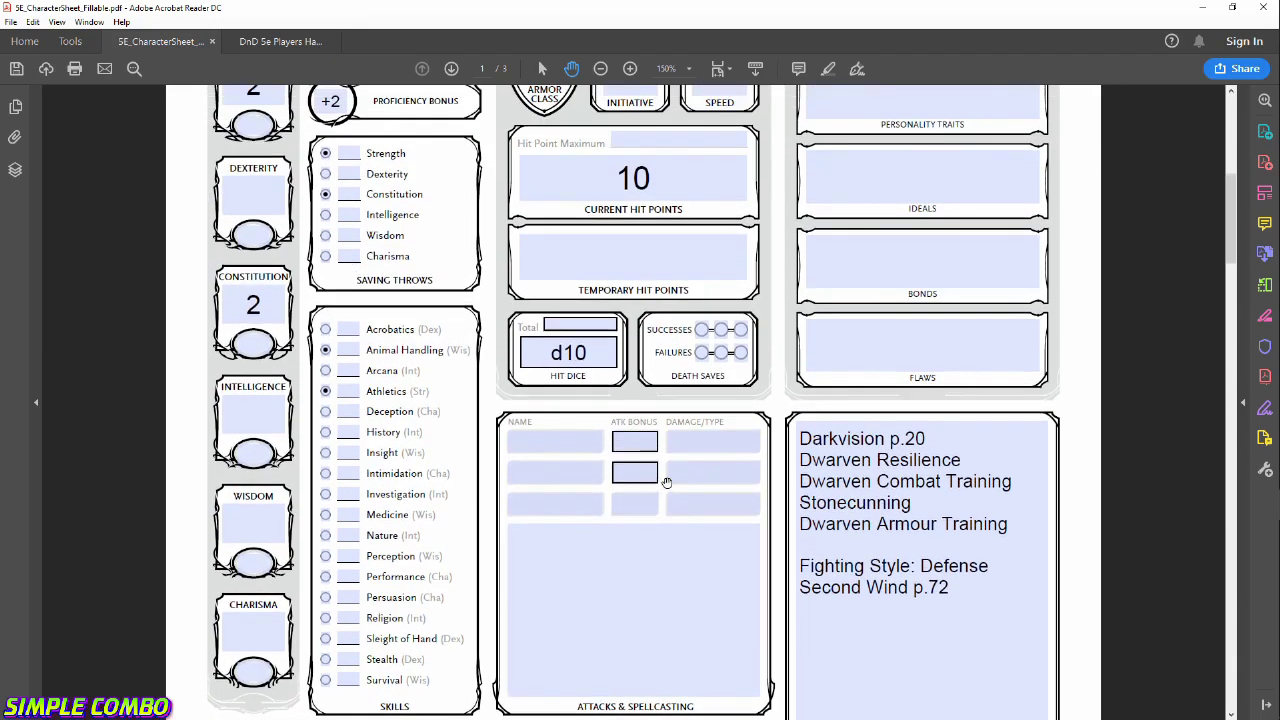
{"action": "scroll", "coordinate": [666, 482], "scroll_direction": "up", "scroll_amount": 2}
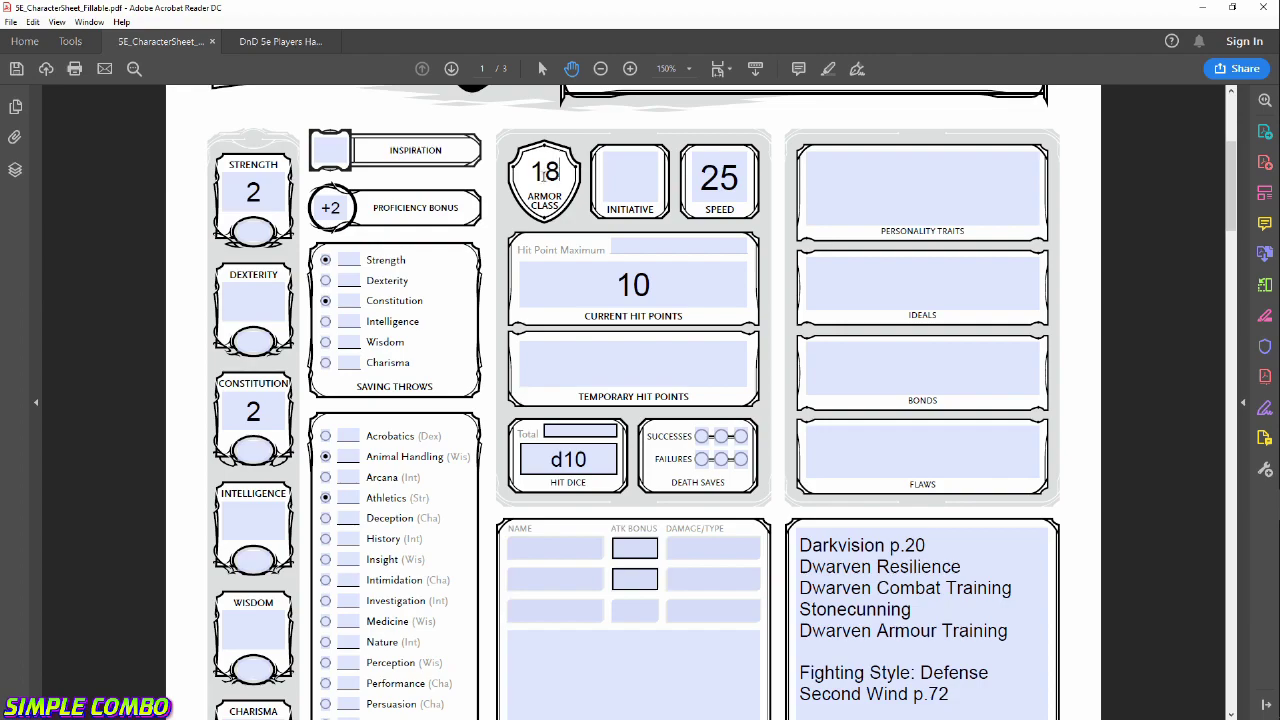
{"action": "scroll", "coordinate": [662, 455], "scroll_direction": "down", "scroll_amount": 2}
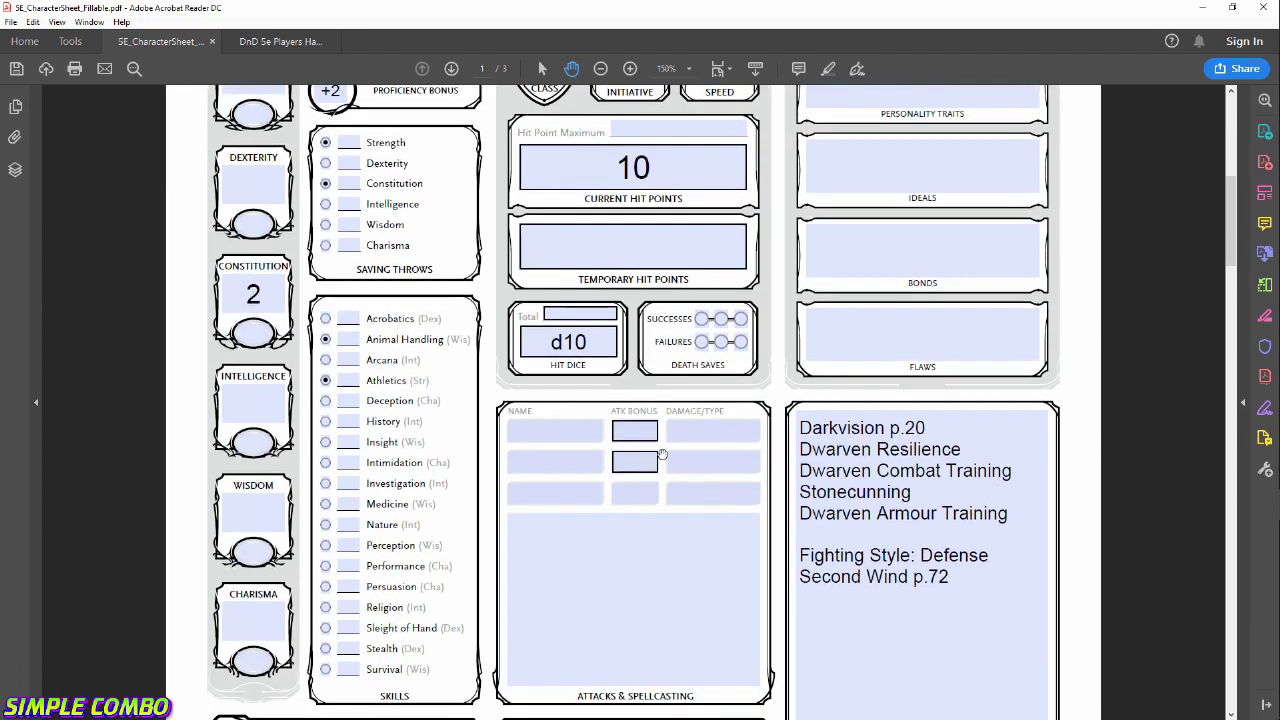
{"action": "scroll", "coordinate": [662, 455], "scroll_direction": "down", "scroll_amount": 2}
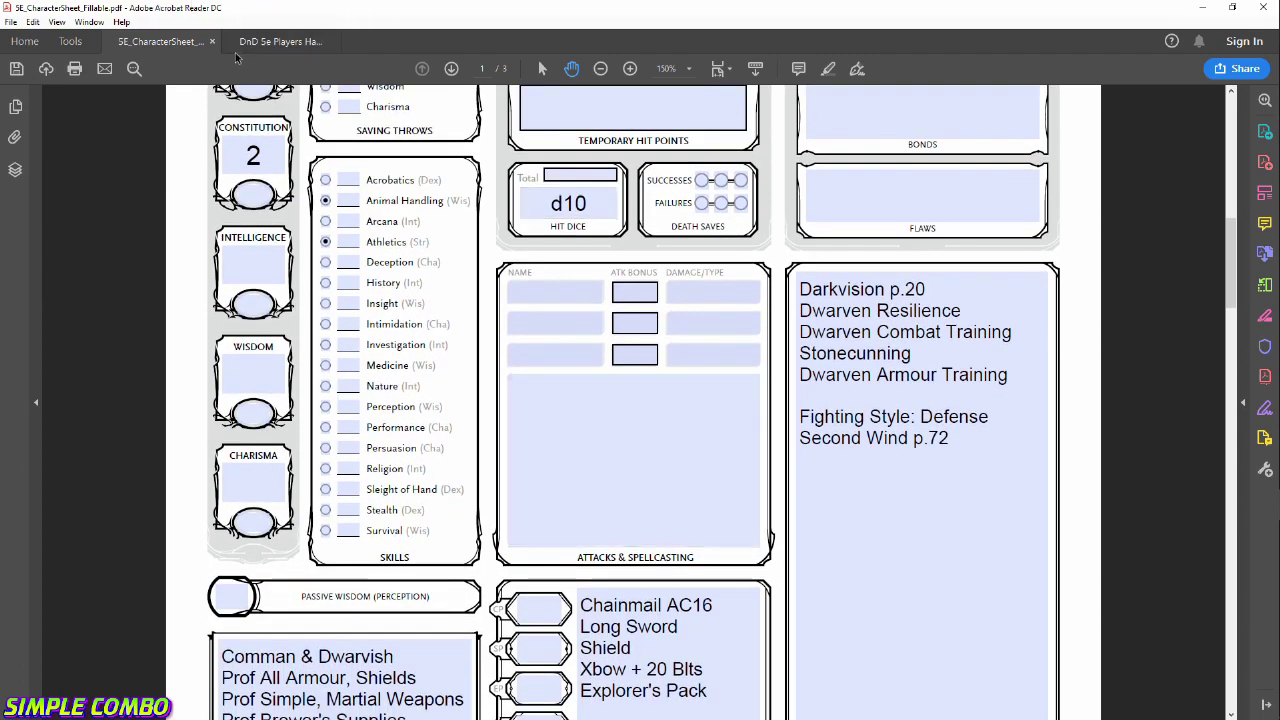
{"action": "left_click", "coordinate": [273, 41]}
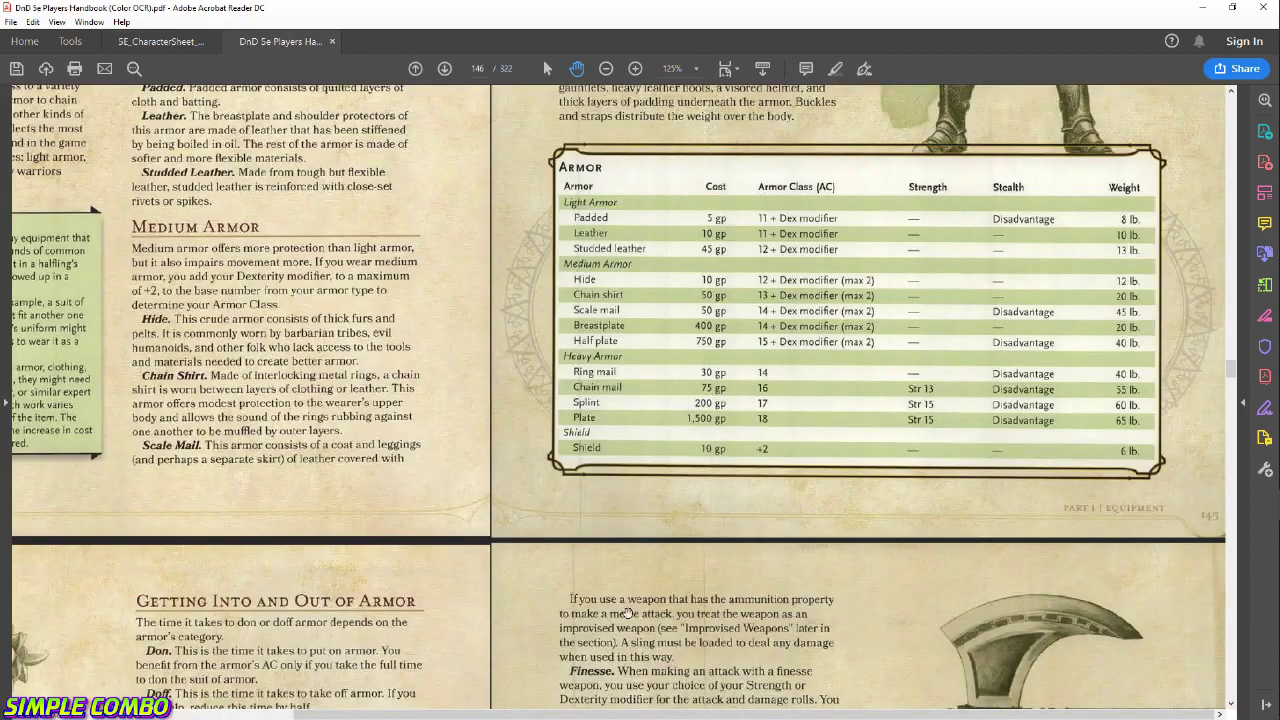
{"action": "scroll", "coordinate": [634, 584], "scroll_direction": "down", "scroll_amount": 15}
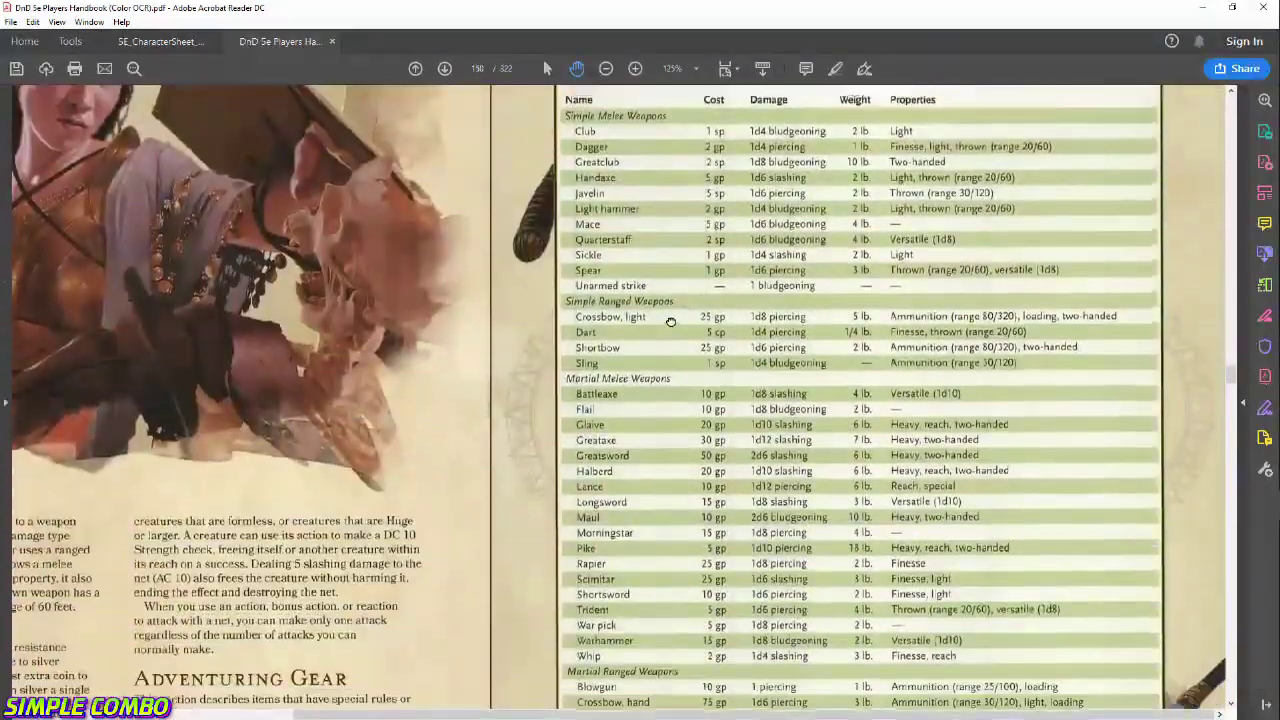
{"action": "scroll", "coordinate": [670, 326], "scroll_direction": "down", "scroll_amount": 1}
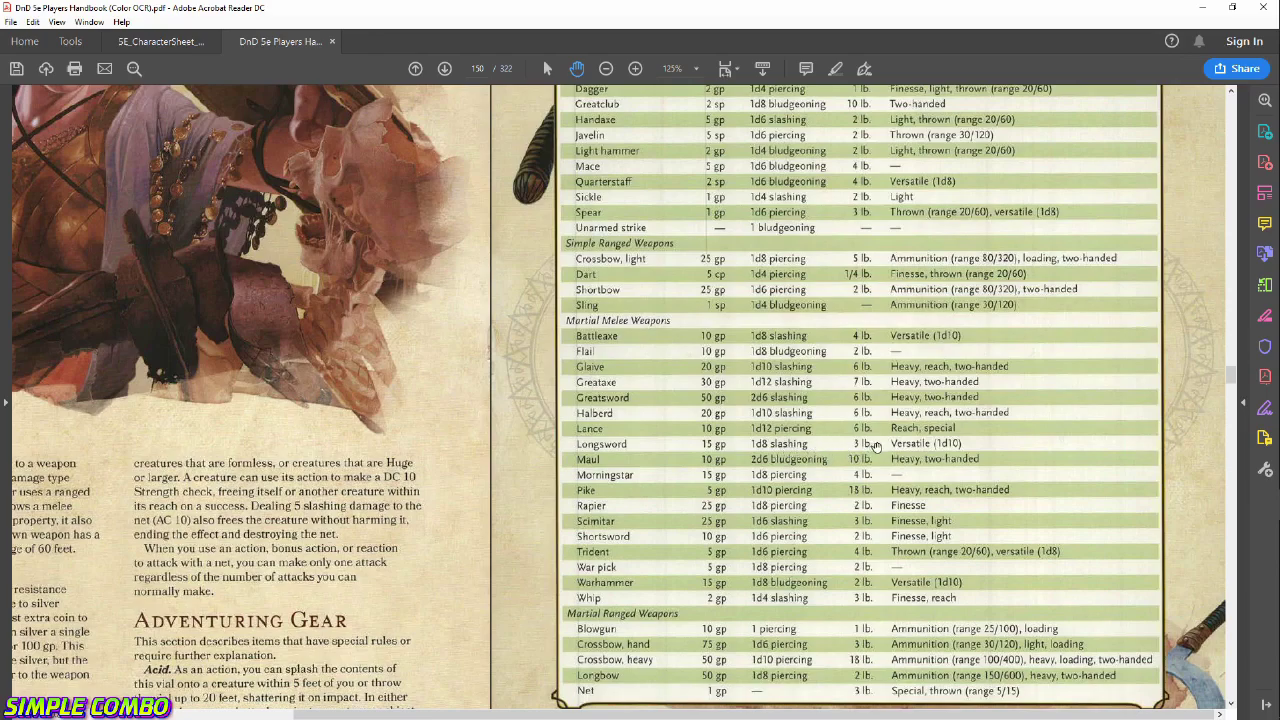
{"action": "scroll", "coordinate": [916, 432], "scroll_direction": "up", "scroll_amount": 8}
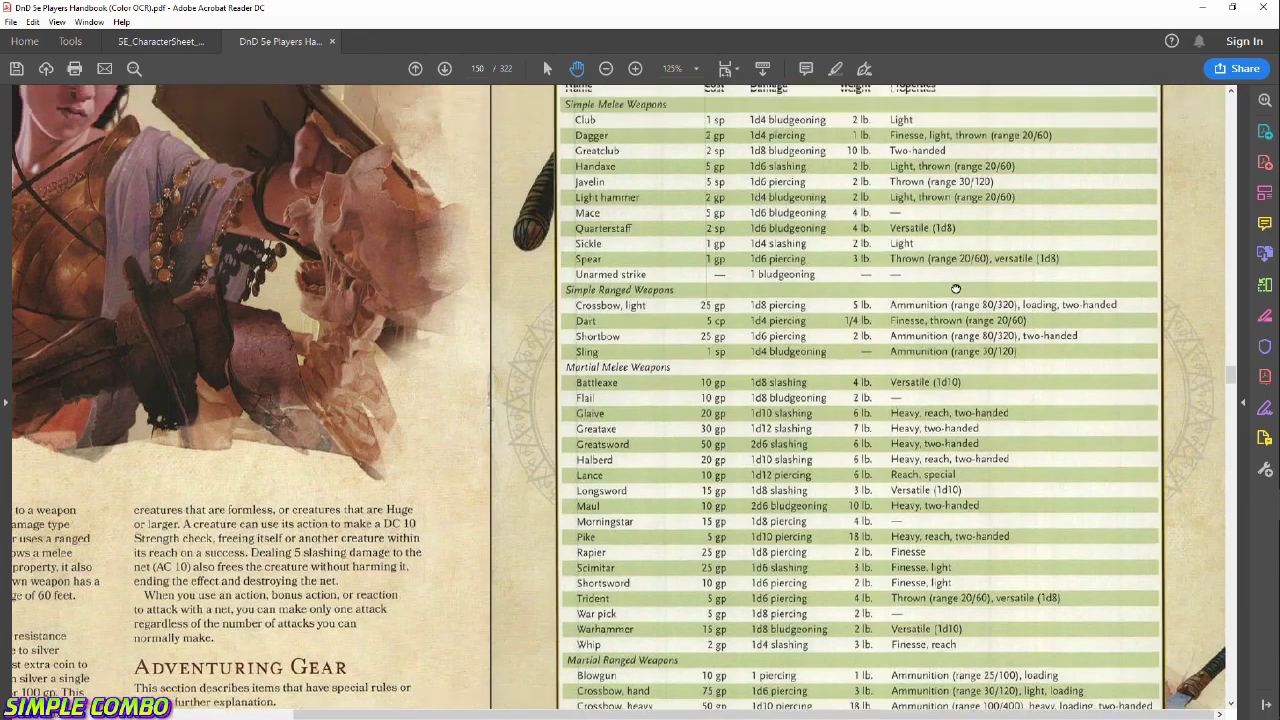
{"action": "scroll", "coordinate": [931, 251], "scroll_direction": "down", "scroll_amount": 4}
{"action": "scroll", "coordinate": [940, 543], "scroll_direction": "down", "scroll_amount": 4}
{"action": "scroll", "coordinate": [922, 557], "scroll_direction": "up", "scroll_amount": 3}
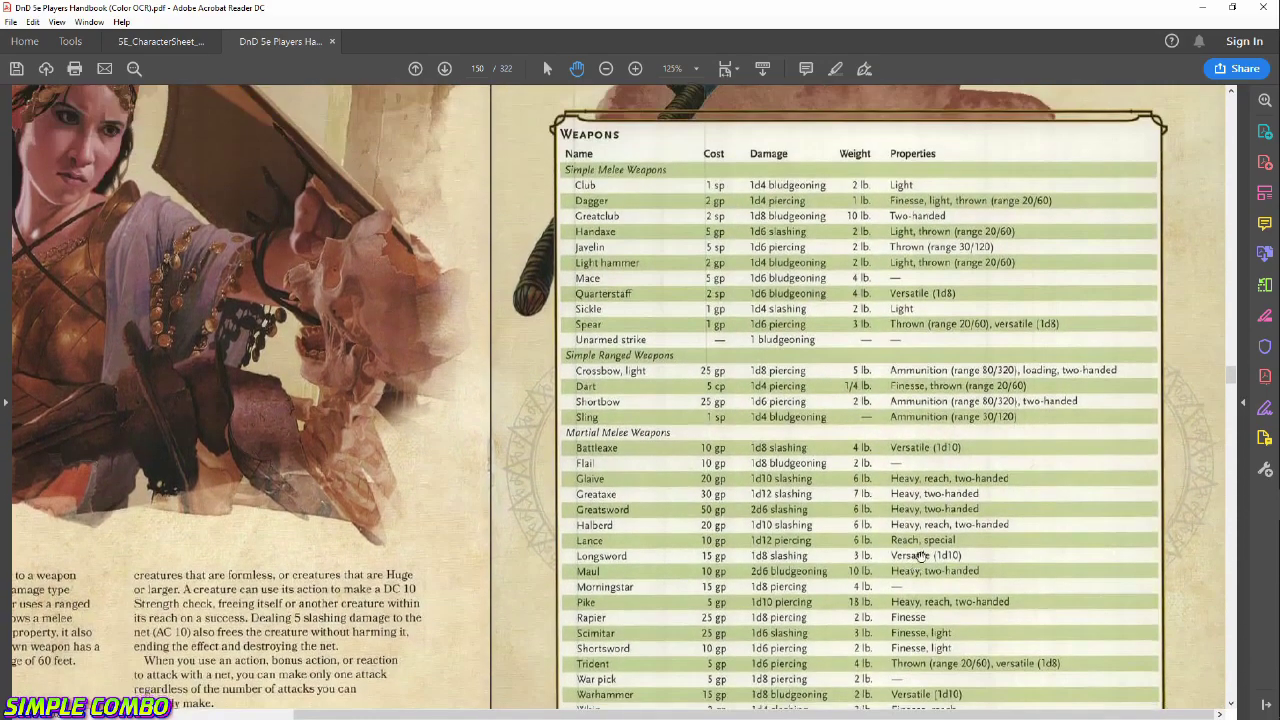
{"action": "scroll", "coordinate": [912, 533], "scroll_direction": "down", "scroll_amount": 1}
{"action": "scroll", "coordinate": [912, 533], "scroll_direction": "down", "scroll_amount": 3}
{"action": "scroll", "coordinate": [908, 445], "scroll_direction": "up", "scroll_amount": 1}
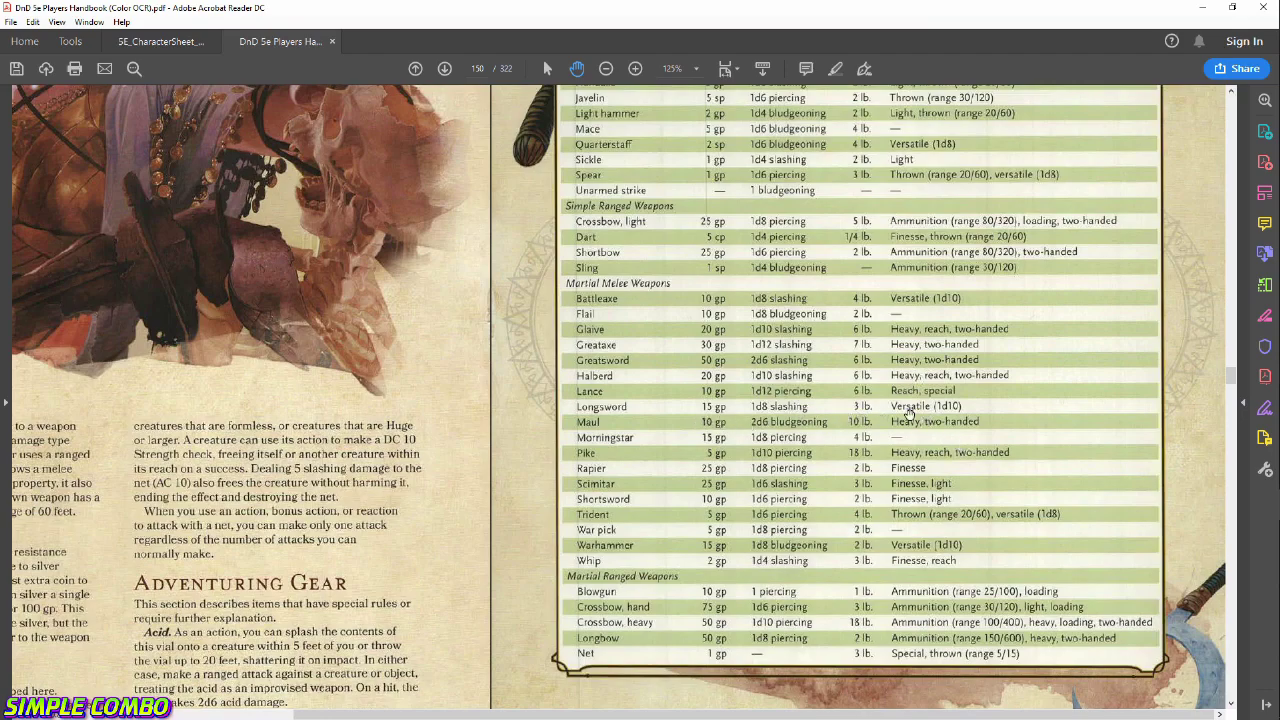
{"action": "scroll", "coordinate": [941, 429], "scroll_direction": "up", "scroll_amount": 5}
{"action": "scroll", "coordinate": [927, 607], "scroll_direction": "up", "scroll_amount": 10}
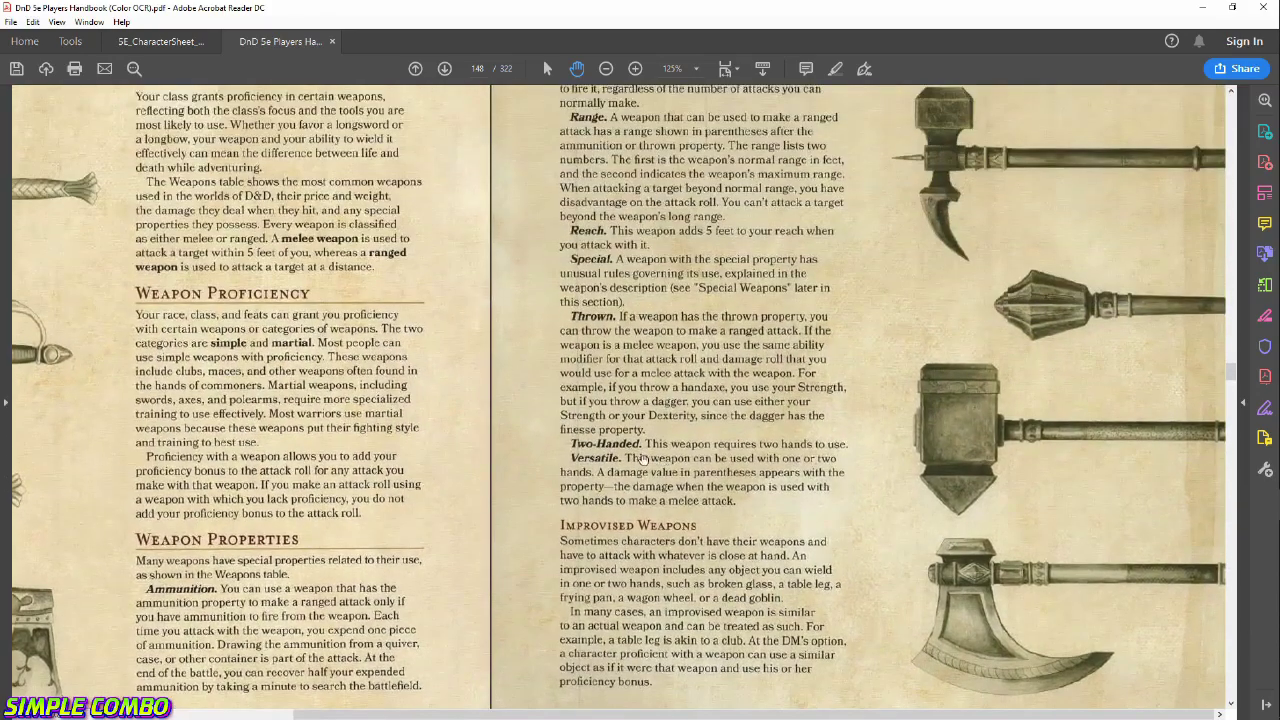
{"action": "scroll", "coordinate": [792, 610], "scroll_direction": "down", "scroll_amount": 10}
{"action": "scroll", "coordinate": [838, 422], "scroll_direction": "down", "scroll_amount": 6}
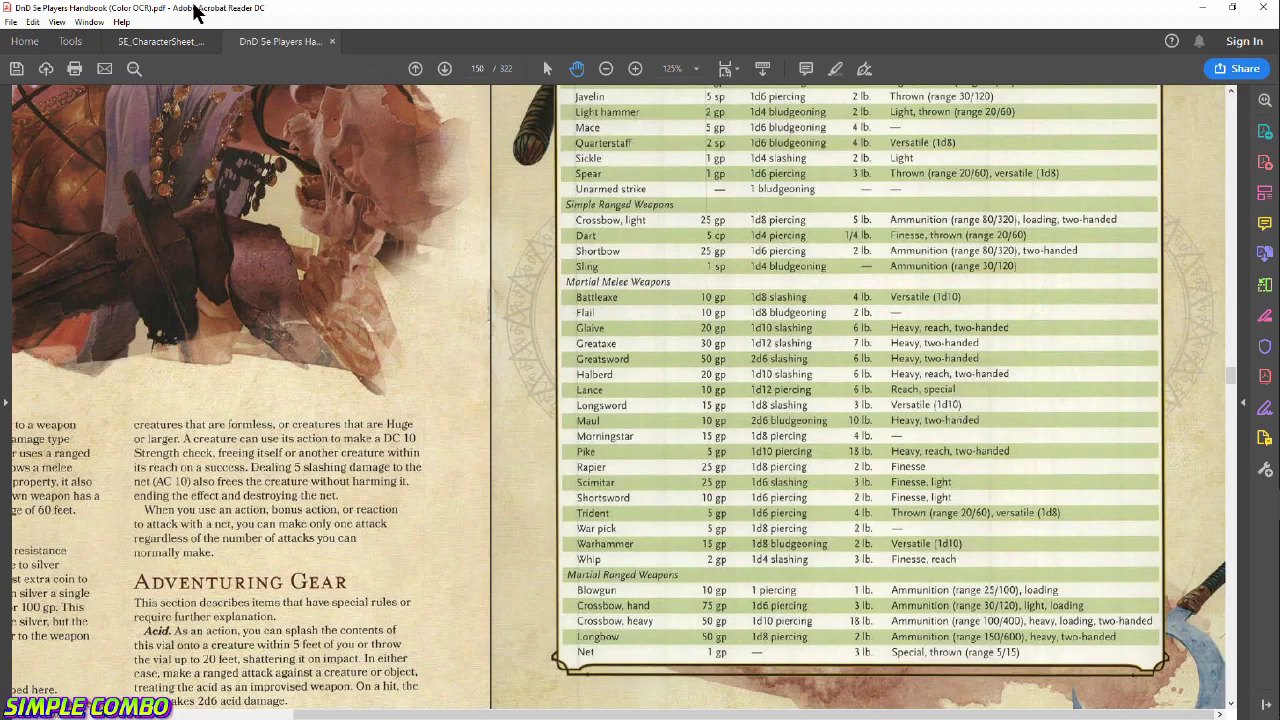
{"action": "left_click", "coordinate": [146, 50]}
{"action": "scroll", "coordinate": [600, 450], "scroll_direction": "down", "scroll_amount": 1}
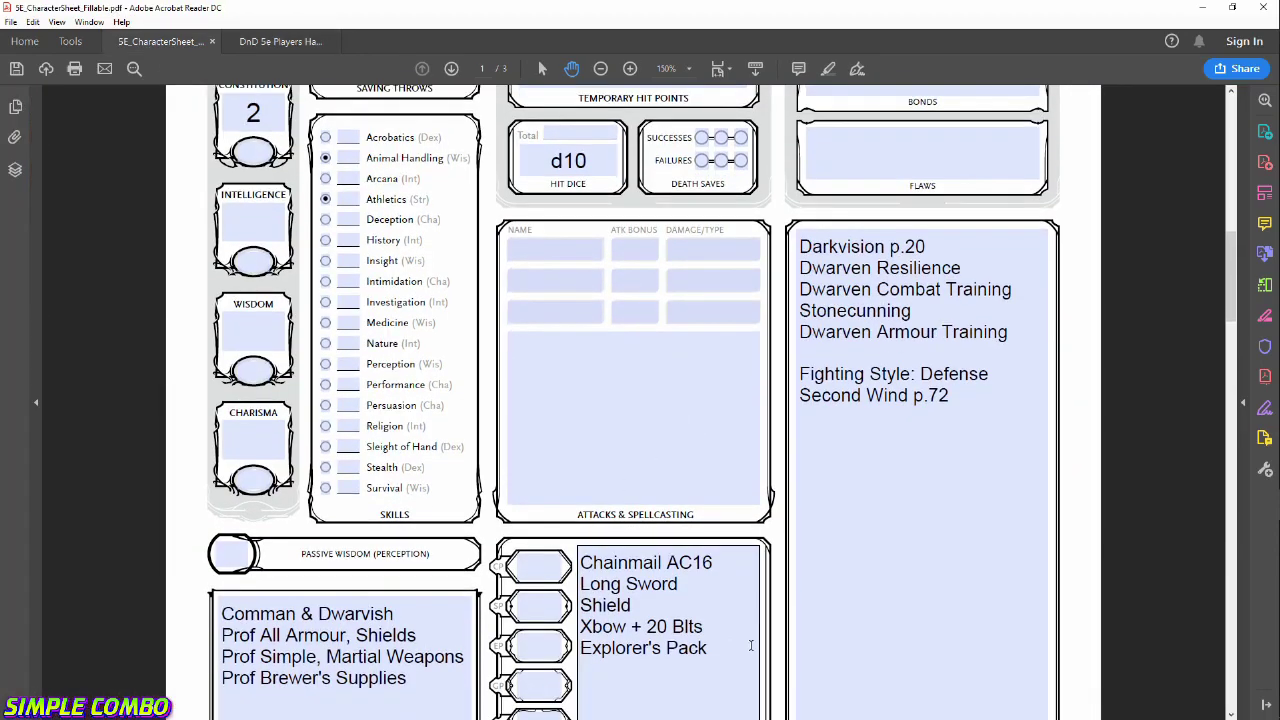
Enter L. Sword with 1d8/Sl damage as the first attack, then show the handbook's weapons table.
{"action": "left_click", "coordinate": [704, 589]}
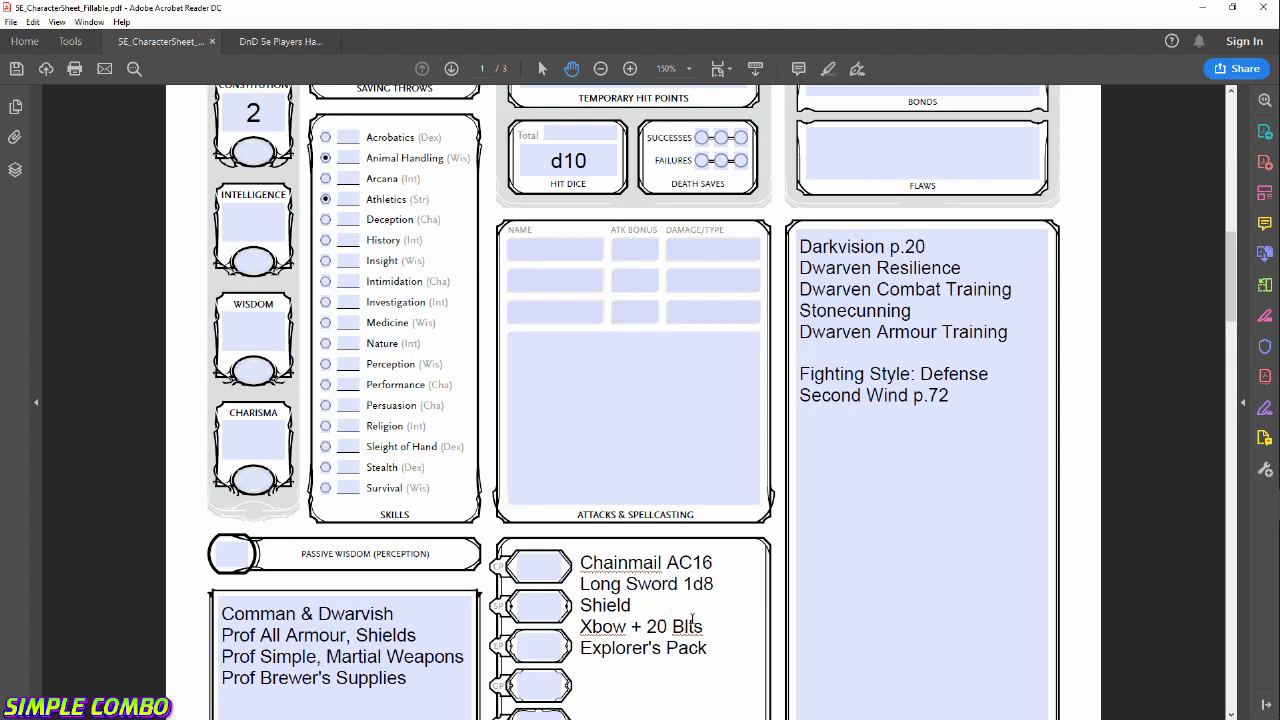
{"action": "scroll", "coordinate": [668, 620], "scroll_direction": "up", "scroll_amount": 1}
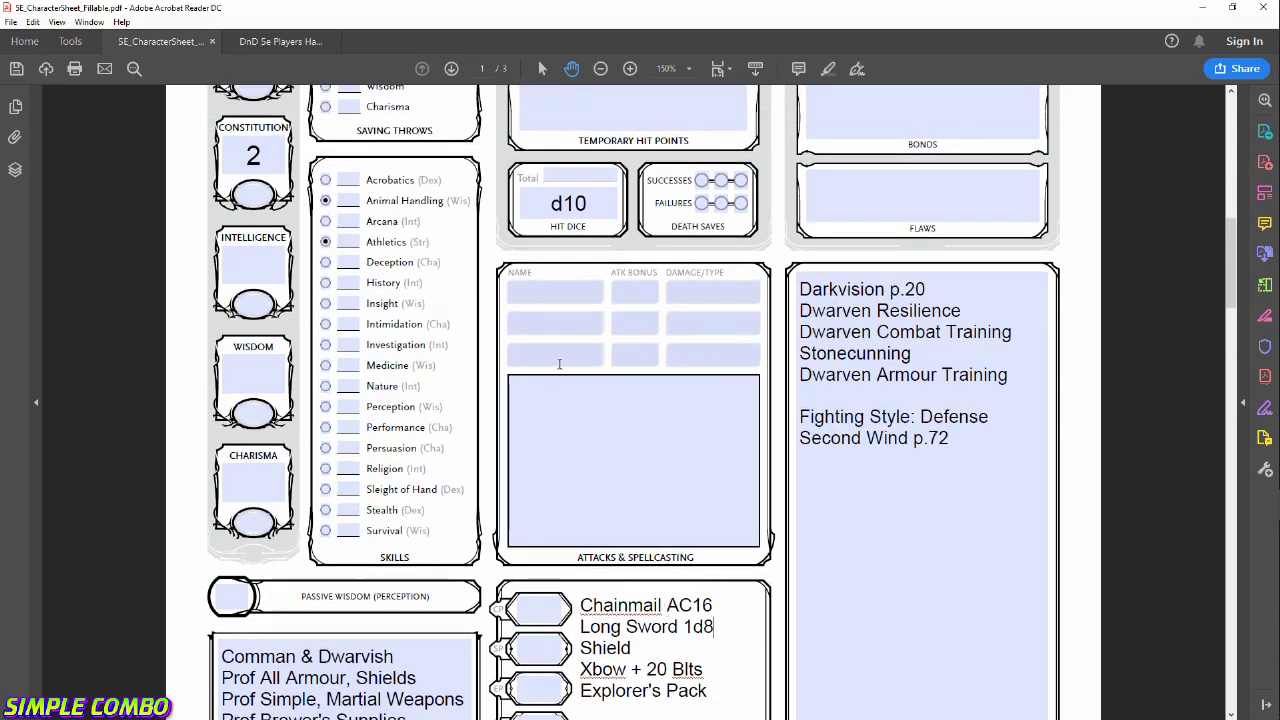
{"action": "left_click", "coordinate": [570, 292]}
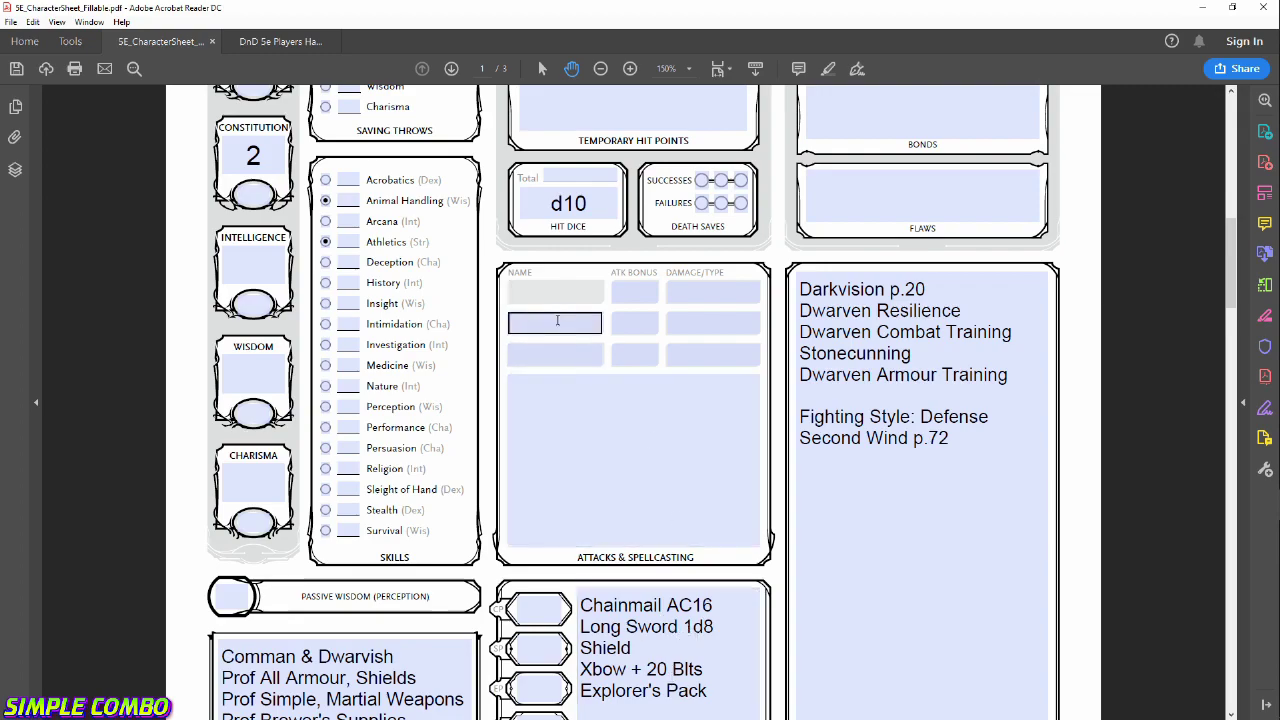
{"action": "type", "text": "L"}
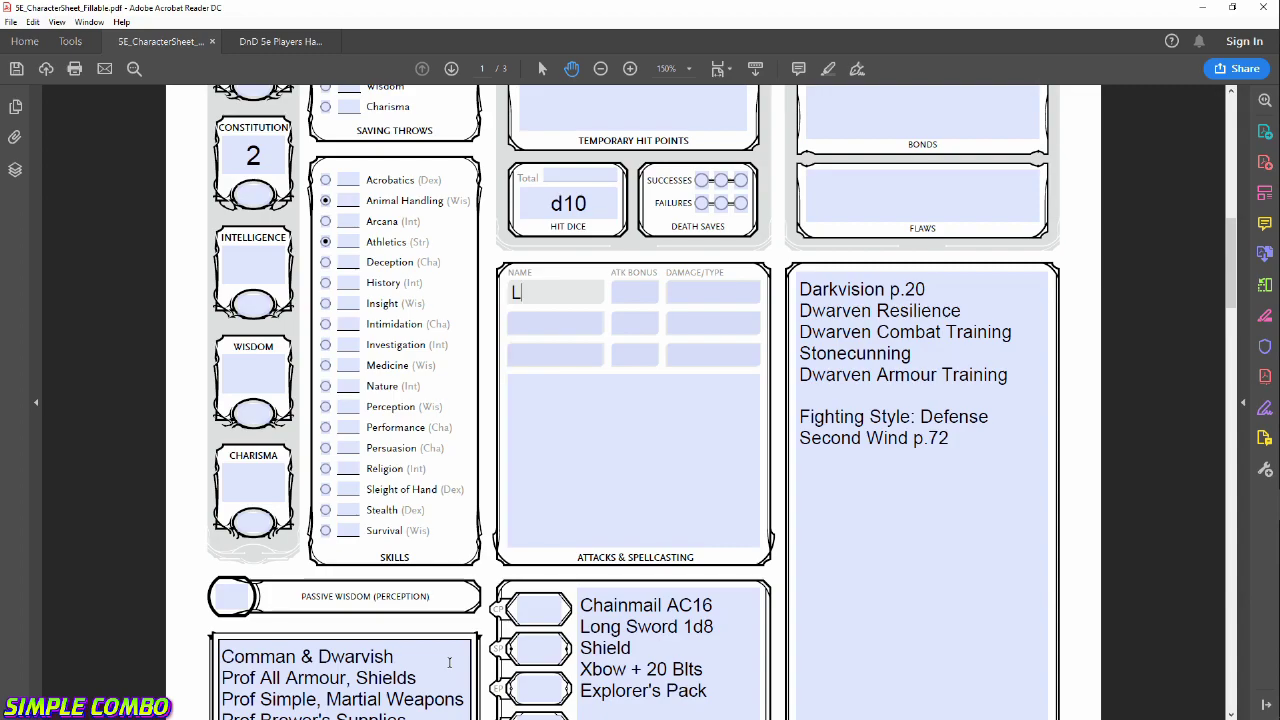
{"action": "type", "text": ". Sword"}
{"action": "left_click", "coordinate": [717, 293]}
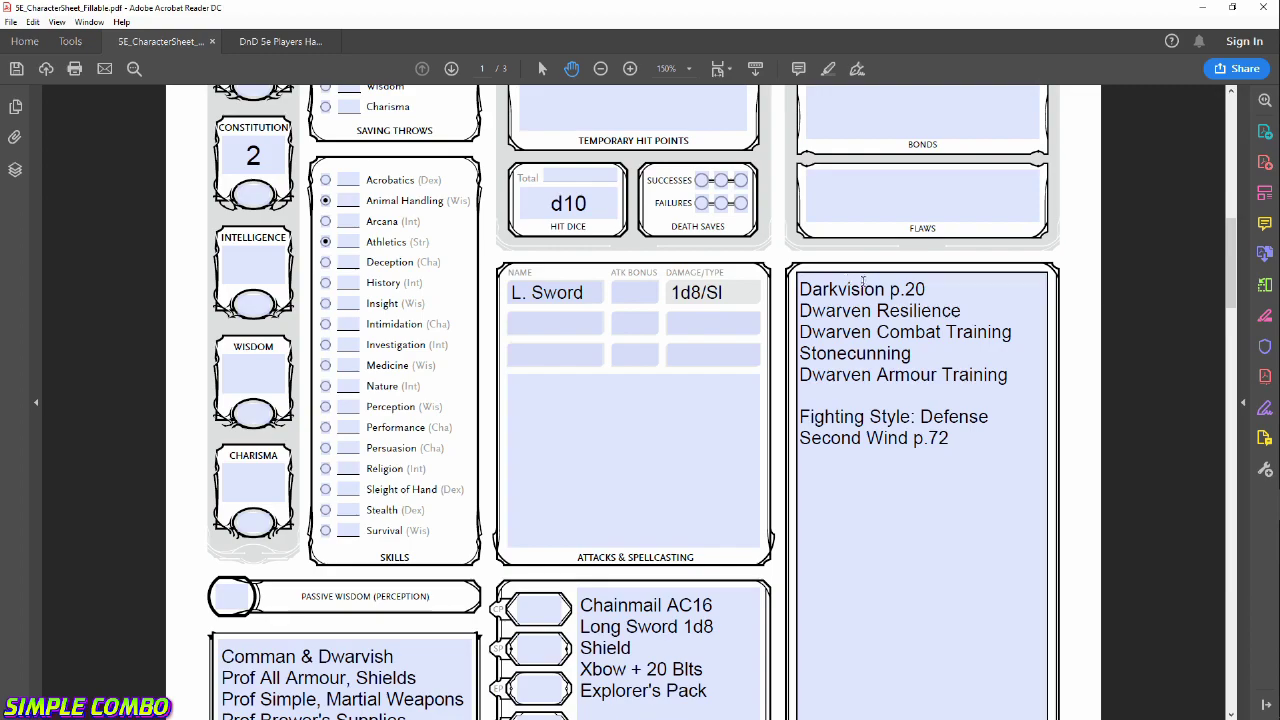
{"action": "left_click", "coordinate": [573, 384]}
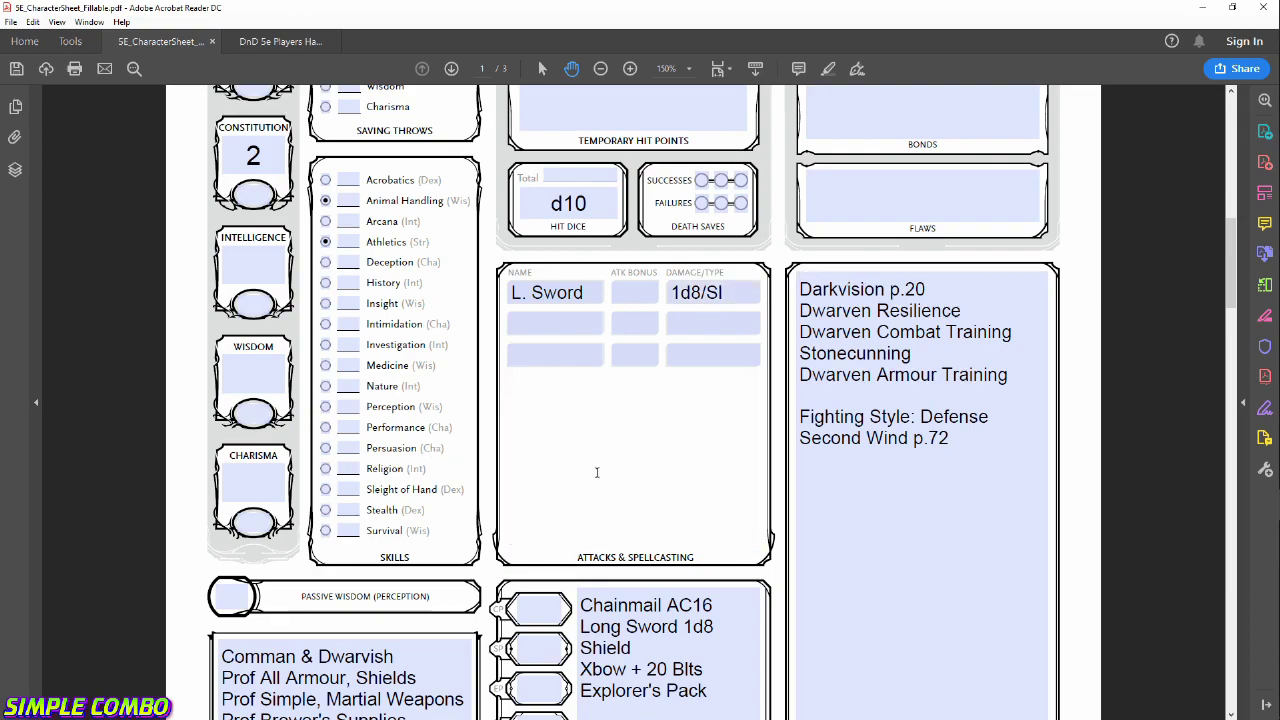
{"action": "left_click", "coordinate": [280, 41]}
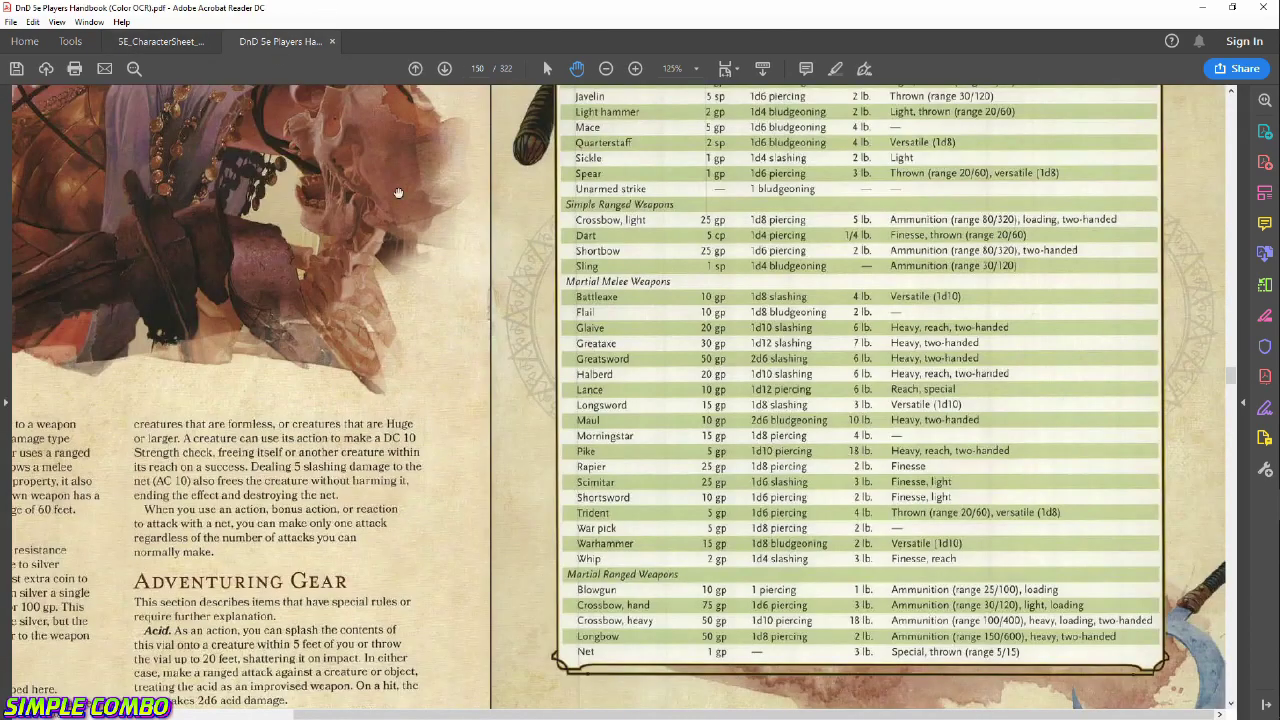
Pan across the handbook's weapons and Adventuring Gear tables and zoom out to whole pages.
{"action": "left_click_drag", "start_coordinate": [253, 453], "coordinate": [461, 46]}
{"action": "mouse_move", "coordinate": [540, 360]}
{"action": "left_mouse_down"}
{"action": "mouse_move", "coordinate": [505, 332]}
{"action": "mouse_move", "coordinate": [557, 360]}
{"action": "left_mouse_up"}
{"action": "left_click_drag", "start_coordinate": [542, 305], "coordinate": [428, 130]}
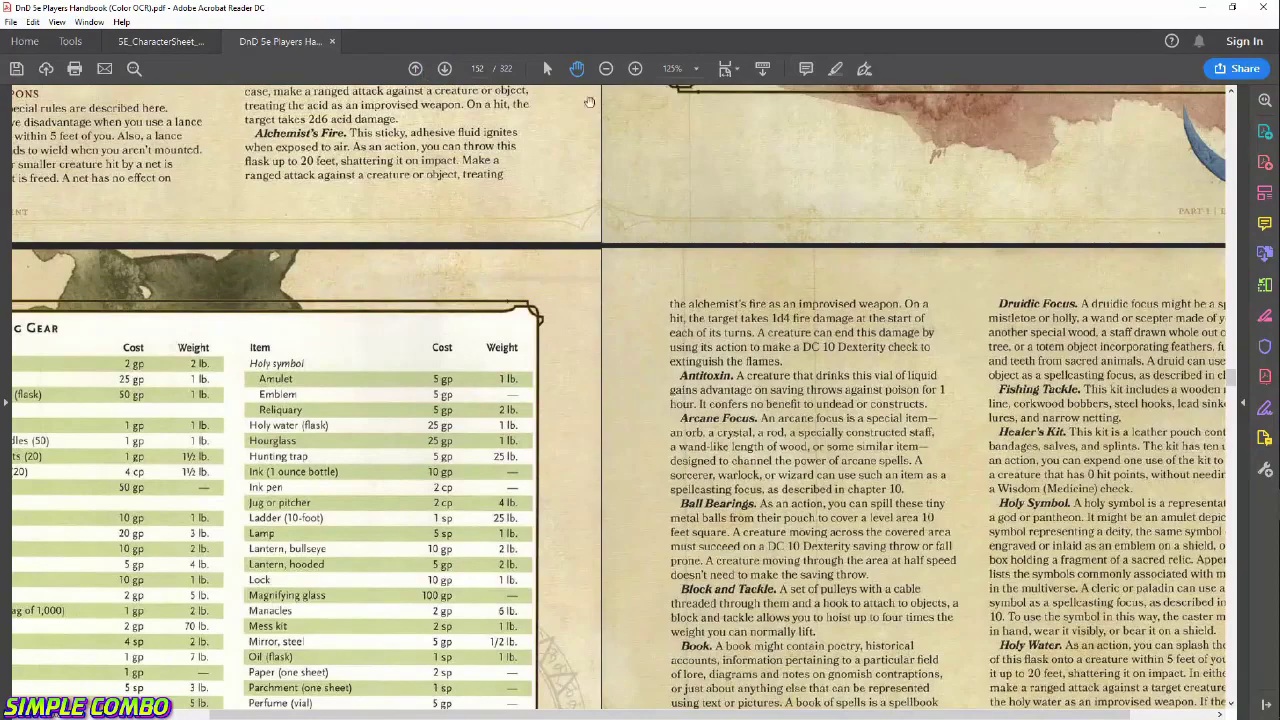
{"action": "left_click", "coordinate": [606, 68]}
{"action": "left_click", "coordinate": [606, 68]}
{"action": "left_click", "coordinate": [606, 68]}
{"action": "scroll", "coordinate": [603, 580], "scroll_direction": "up", "scroll_amount": 8}
{"action": "scroll", "coordinate": [603, 580], "scroll_direction": "down", "scroll_amount": 2}
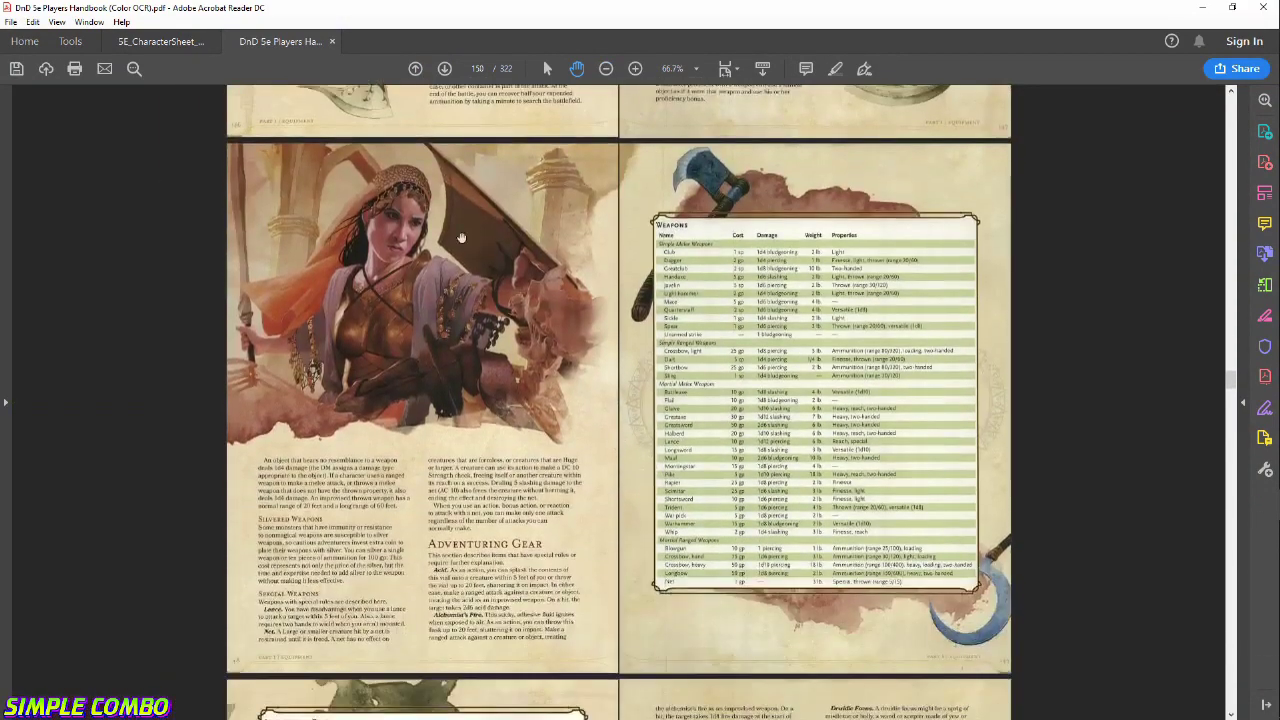
Go back to the 5E_CharacterSheet tab and scroll through the sheet.
{"action": "left_click", "coordinate": [165, 43]}
{"action": "scroll", "coordinate": [560, 440], "scroll_direction": "down", "scroll_amount": 1}
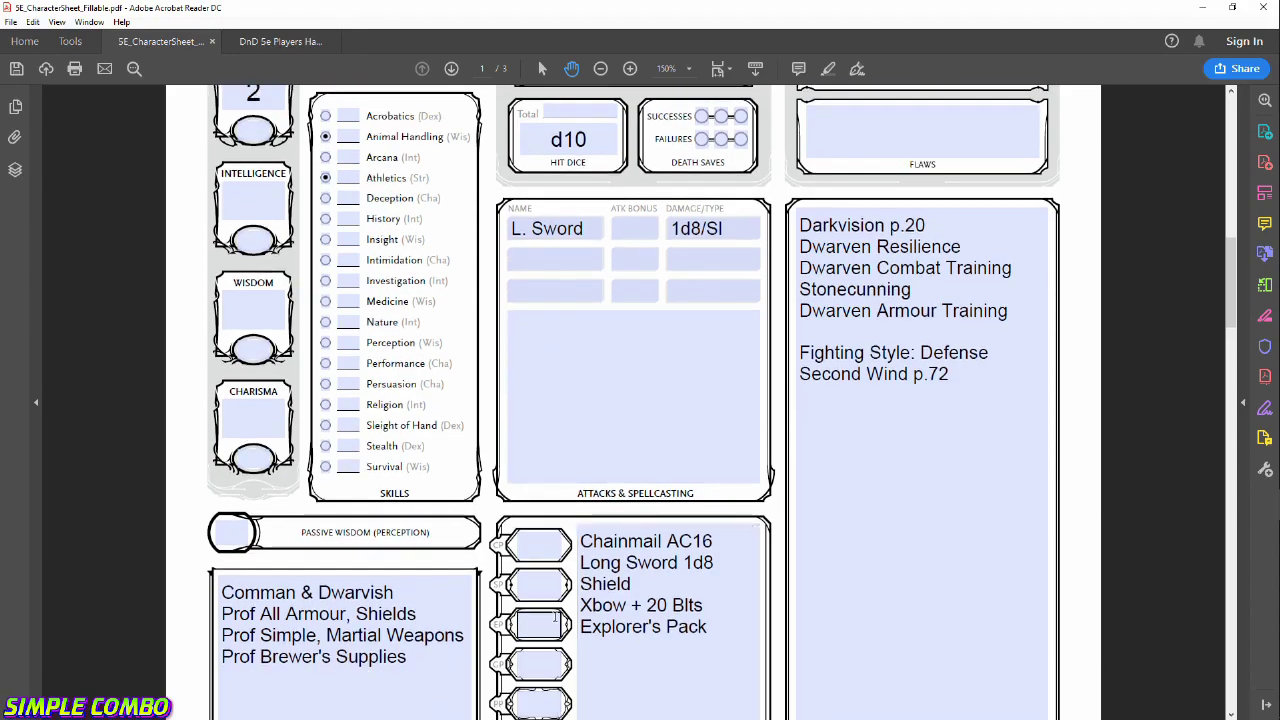
{"action": "scroll", "coordinate": [555, 617], "scroll_direction": "down", "scroll_amount": 1}
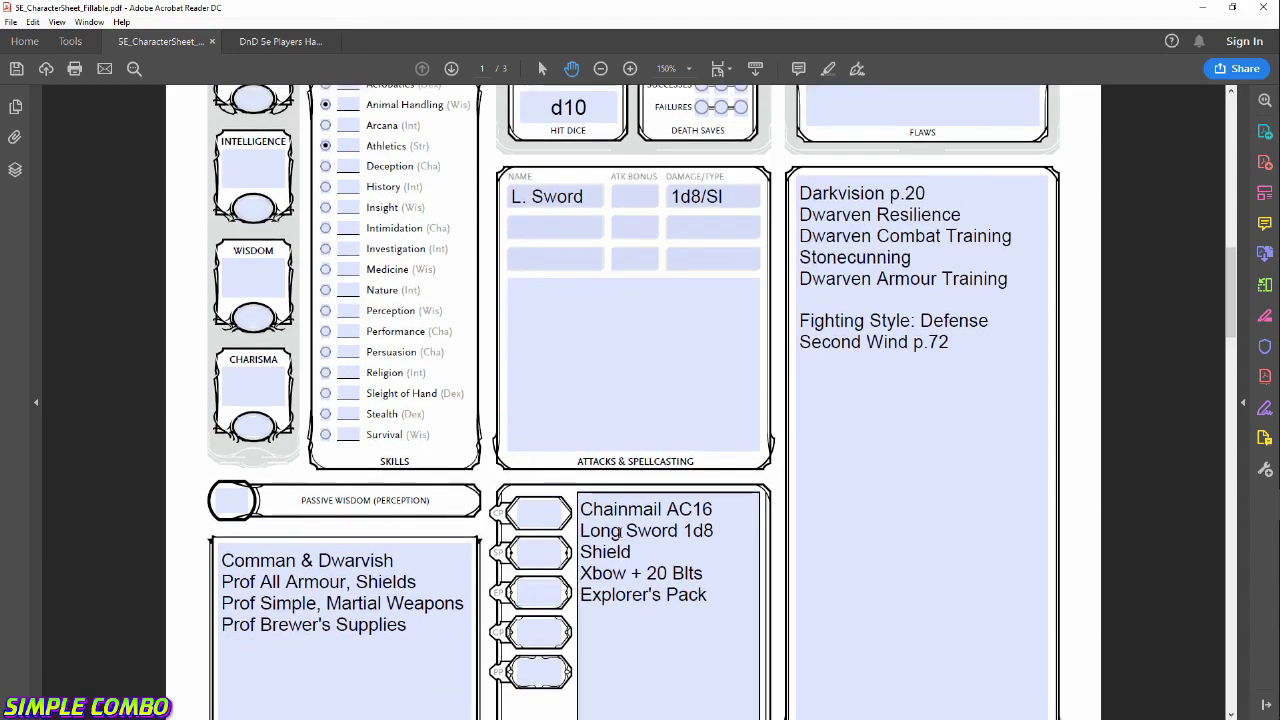
{"action": "scroll", "coordinate": [527, 571], "scroll_direction": "up", "scroll_amount": 3}
{"action": "scroll", "coordinate": [527, 571], "scroll_direction": "up", "scroll_amount": 8}
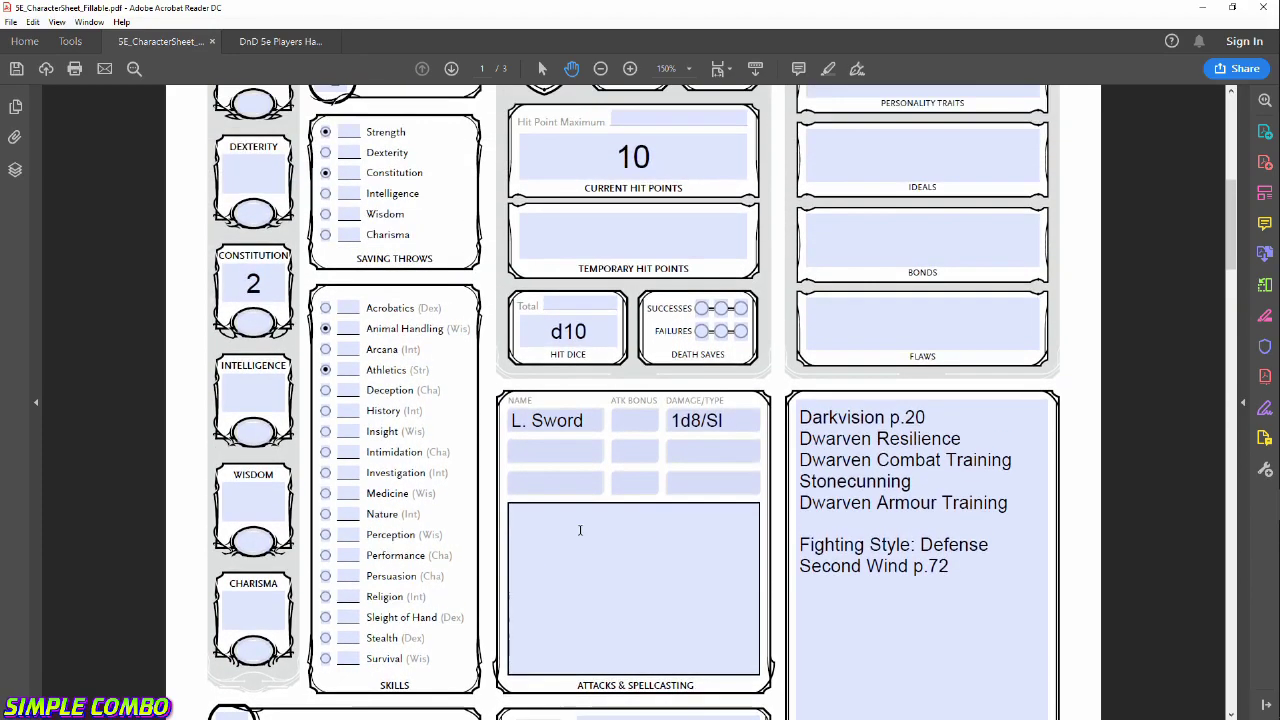
{"action": "scroll", "coordinate": [540, 607], "scroll_direction": "up", "scroll_amount": 2}
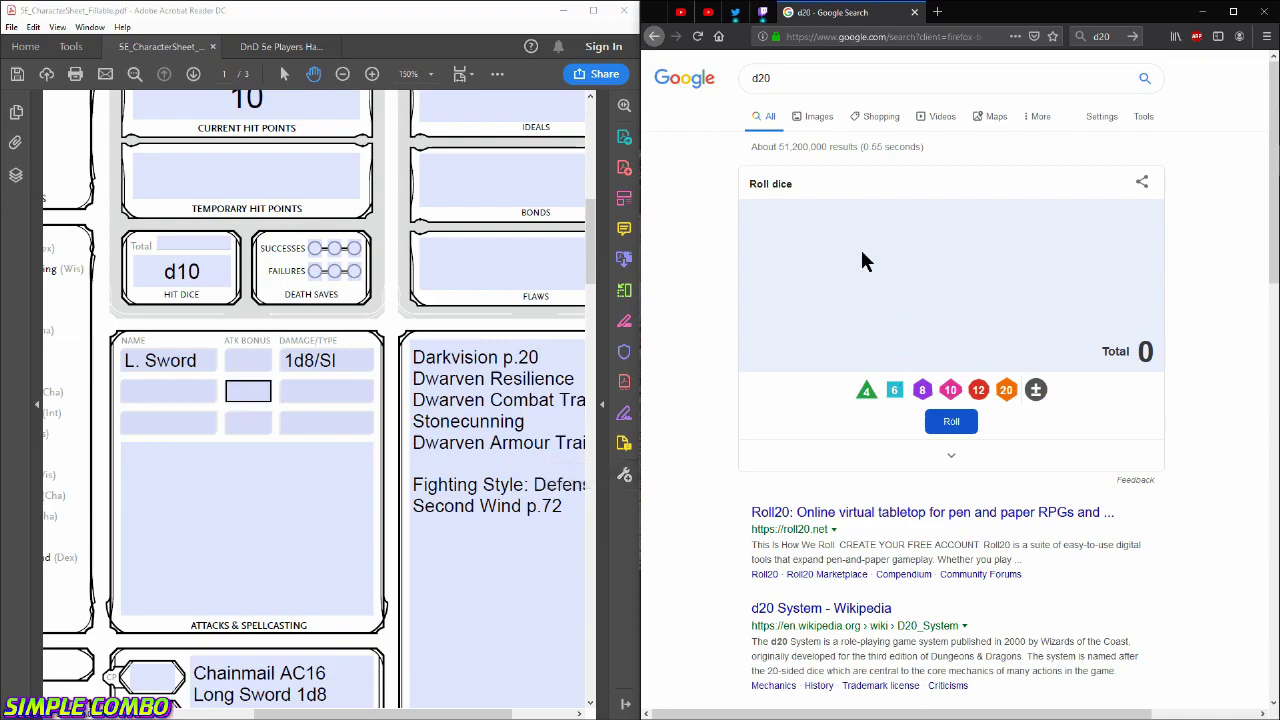
Roll six-sided dice in Google's dice roller and note a 12 in the attacks notes.
{"action": "double_click", "coordinate": [776, 79]}
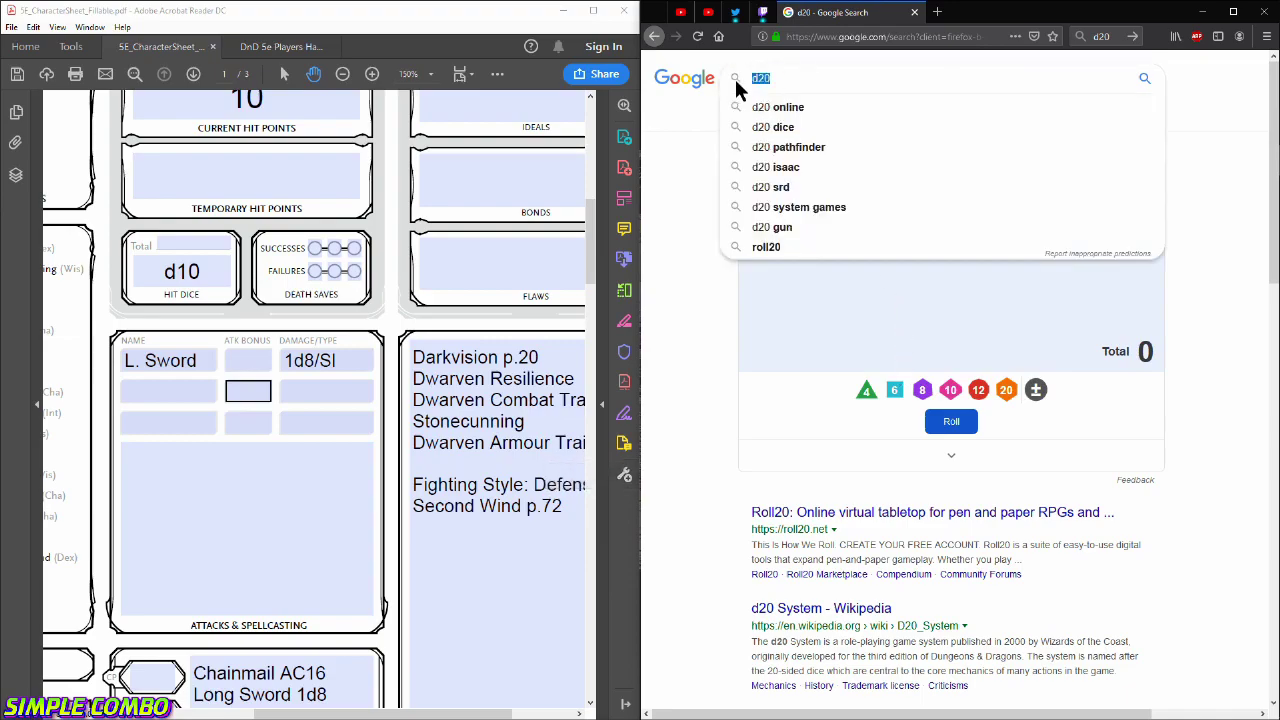
{"action": "left_click", "coordinate": [715, 288]}
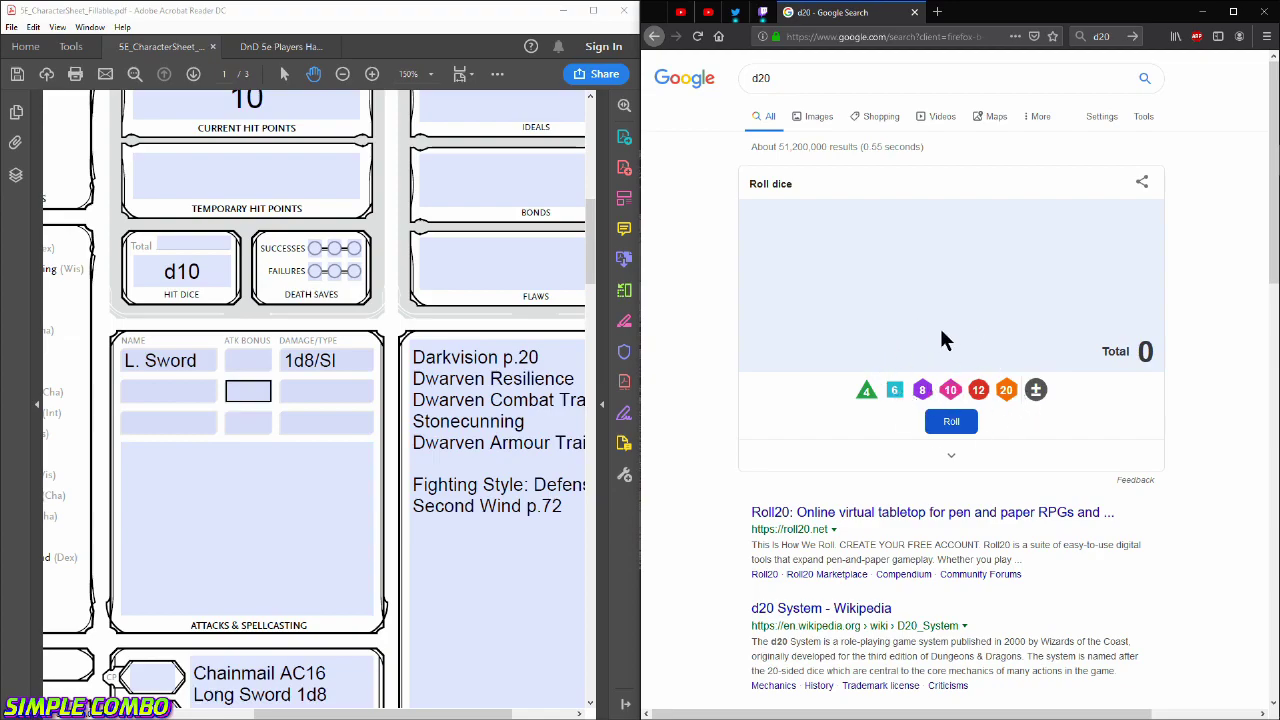
{"action": "left_click", "coordinate": [894, 390]}
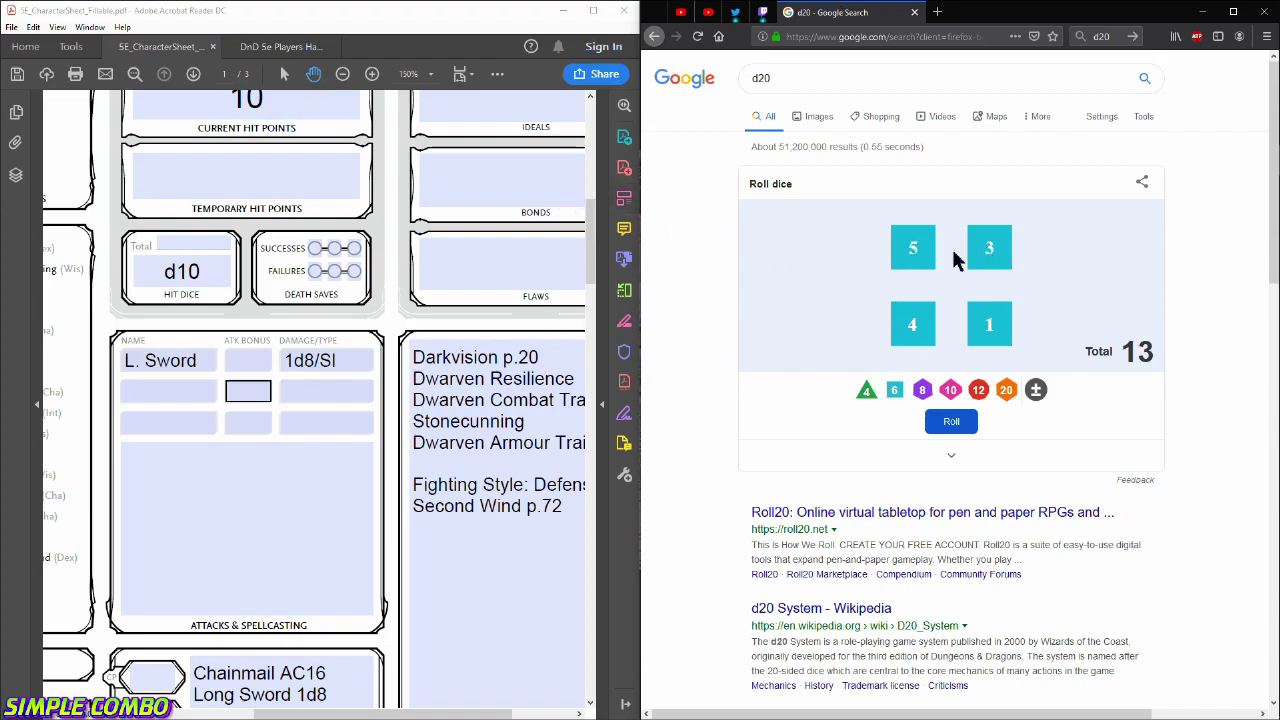
{"action": "left_click", "coordinate": [278, 502]}
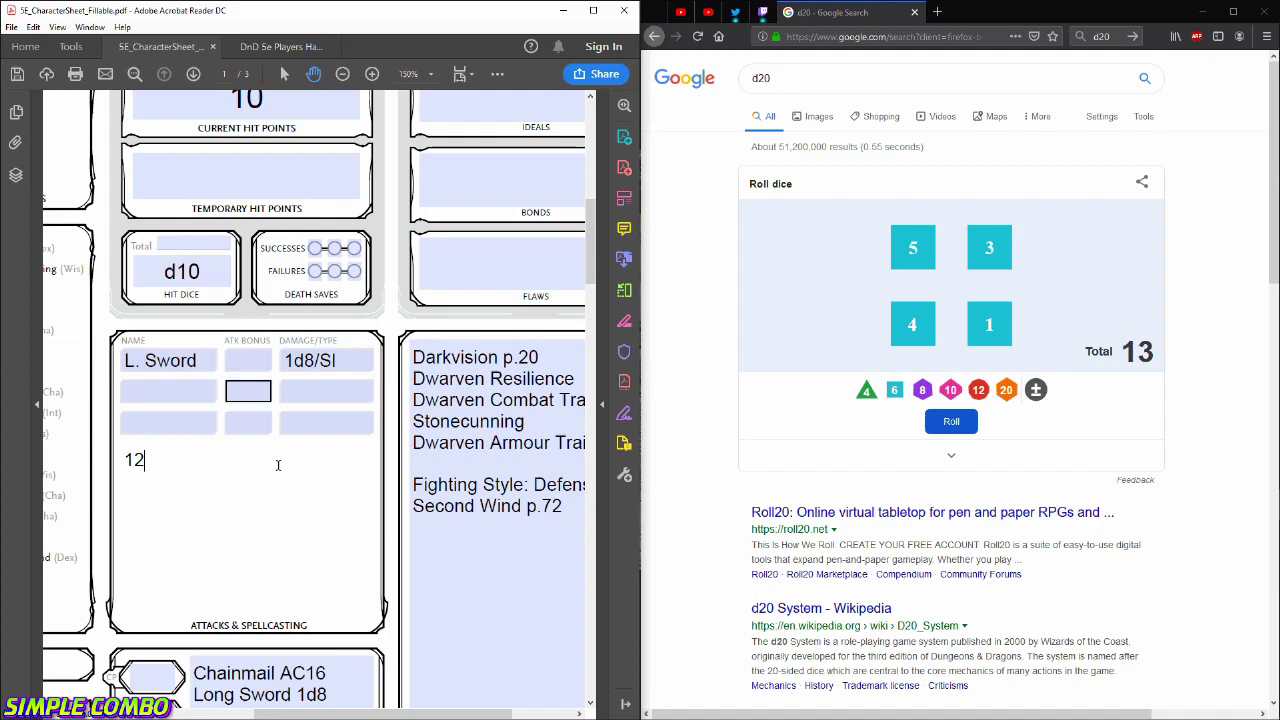
{"action": "left_click", "coordinate": [949, 423]}
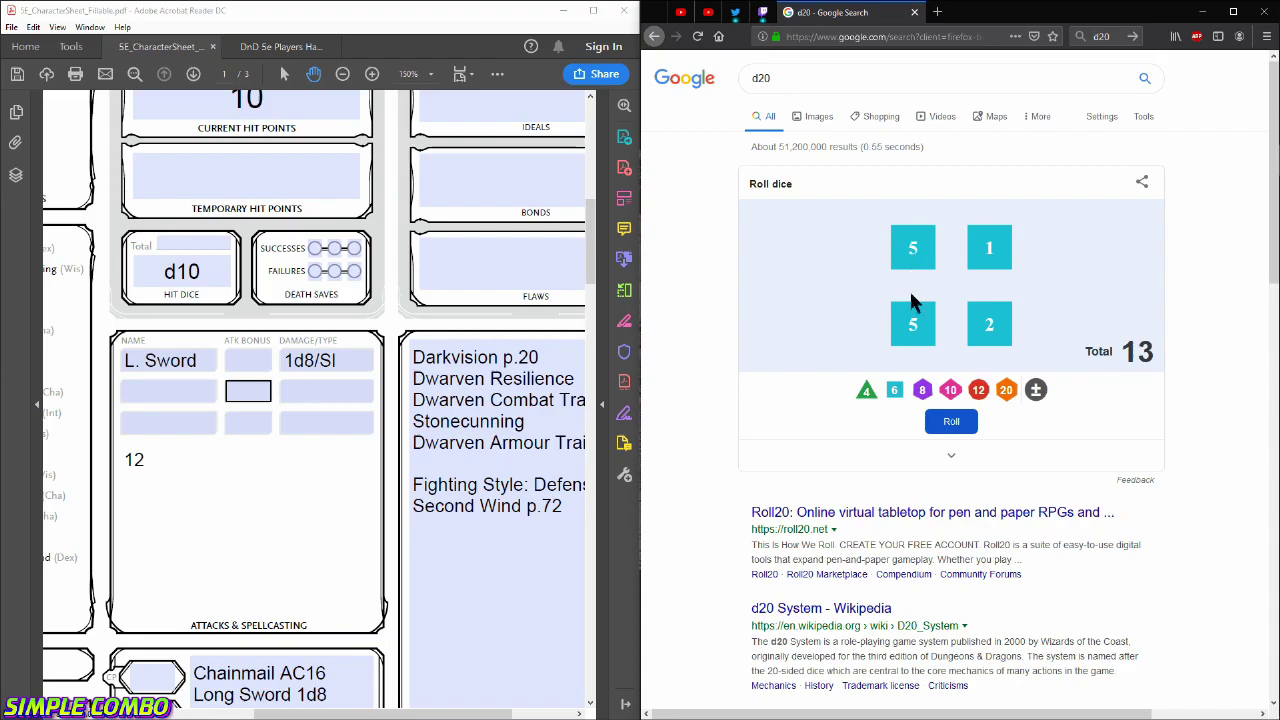
{"action": "left_click", "coordinate": [159, 471]}
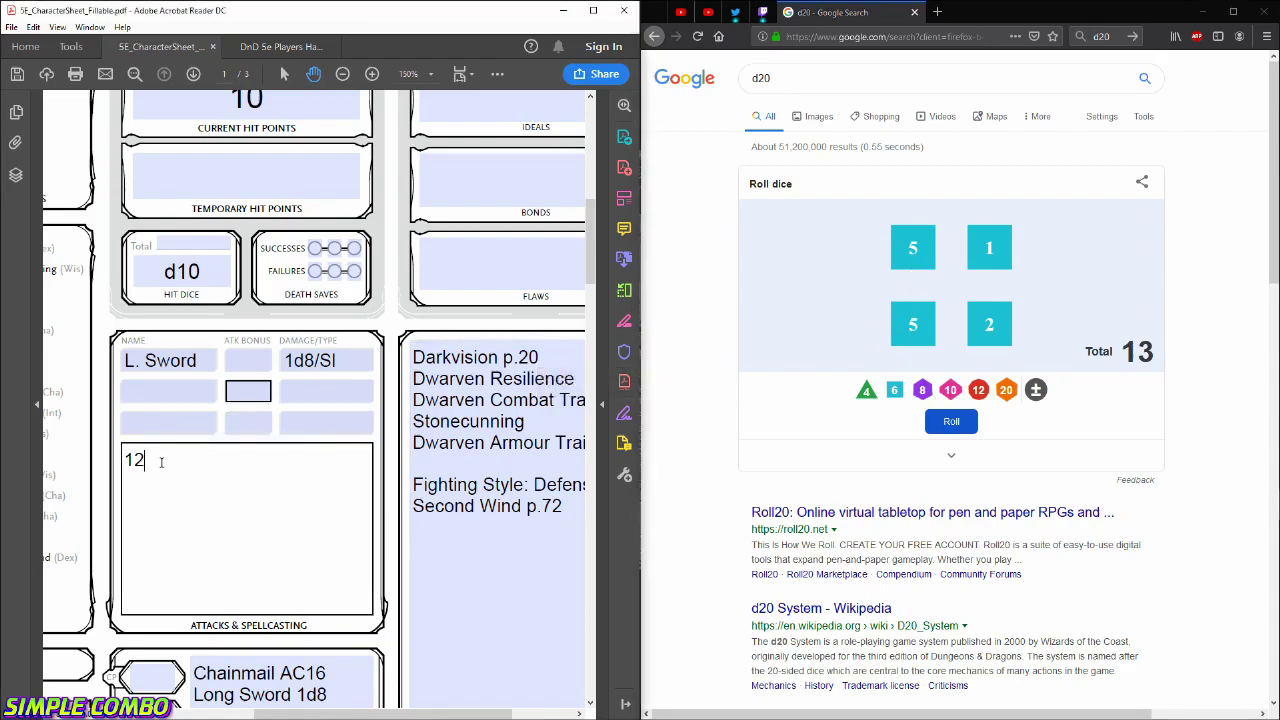
{"action": "type", "text": "12"}
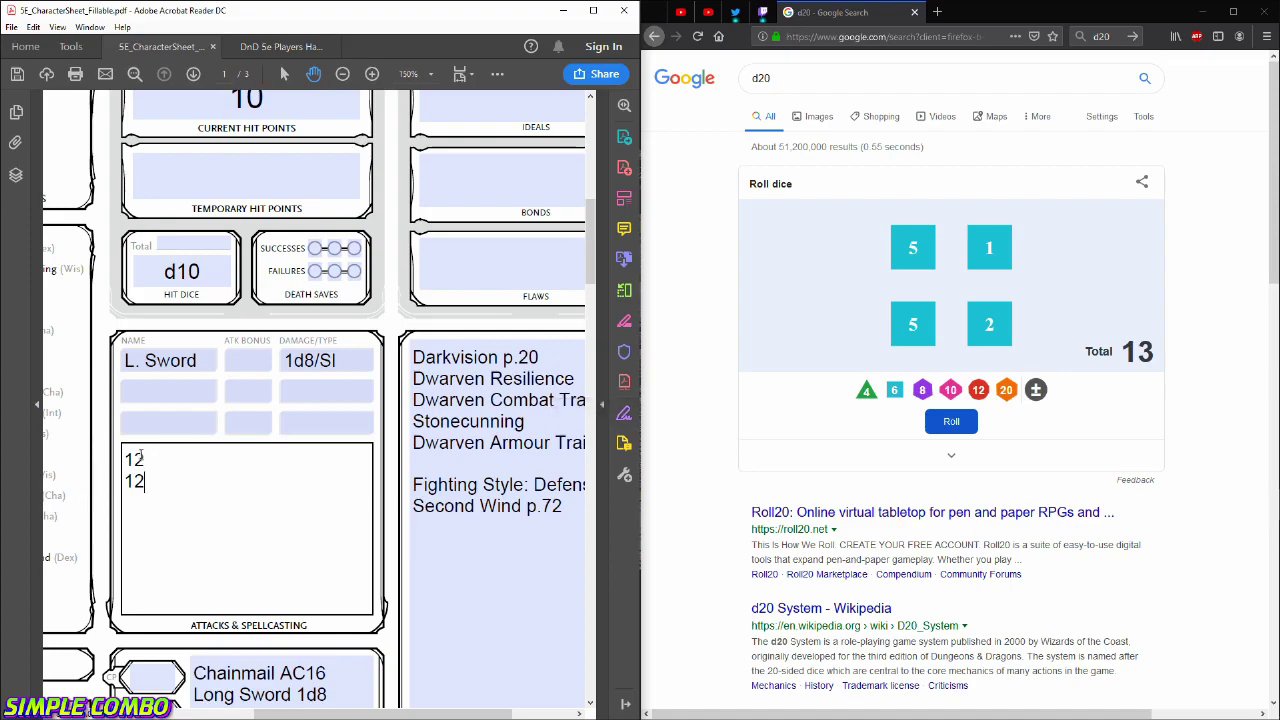
Roll twice more and record 11 and 14 on new lines in the notes.
{"action": "left_click", "coordinate": [952, 430]}
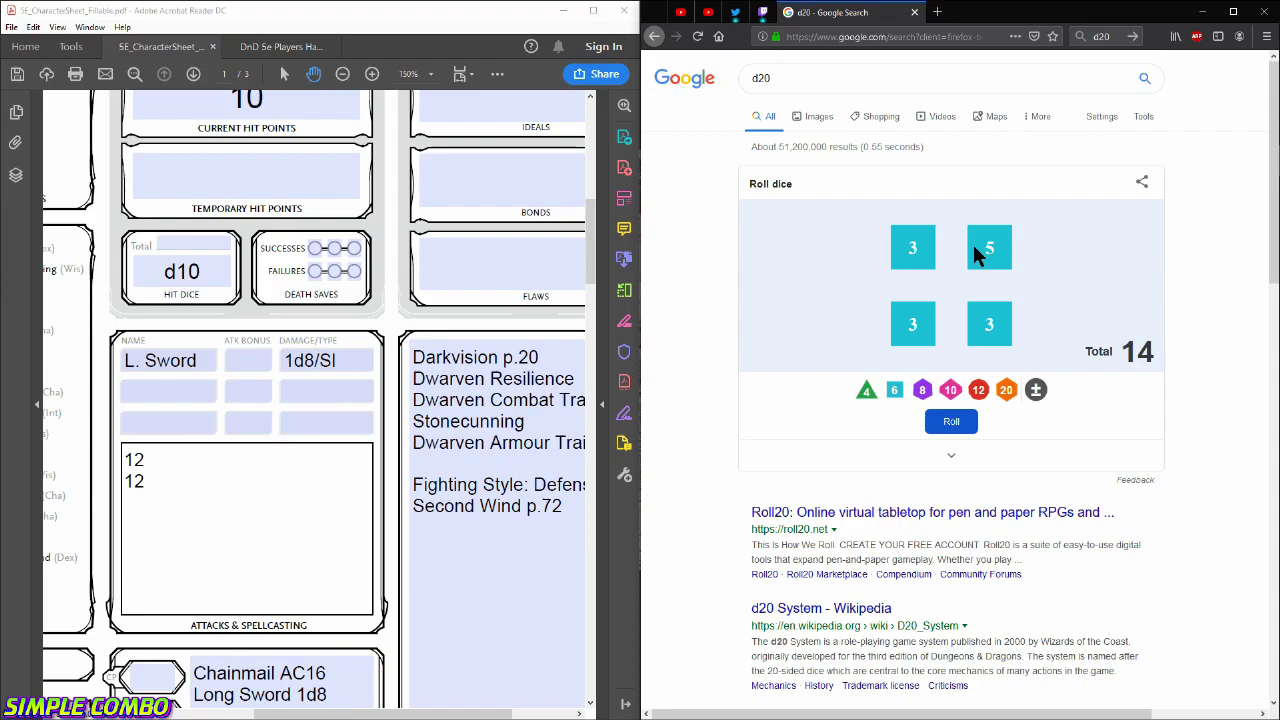
{"action": "left_click", "coordinate": [173, 496]}
{"action": "type", "text": "11"}
{"action": "left_click", "coordinate": [951, 422]}
{"action": "left_click", "coordinate": [217, 491]}
{"action": "key", "text": "Return"}
{"action": "type", "text": "14"}
Roll the last two sets and record 16 and 16 in the notes.
{"action": "left_click", "coordinate": [951, 421]}
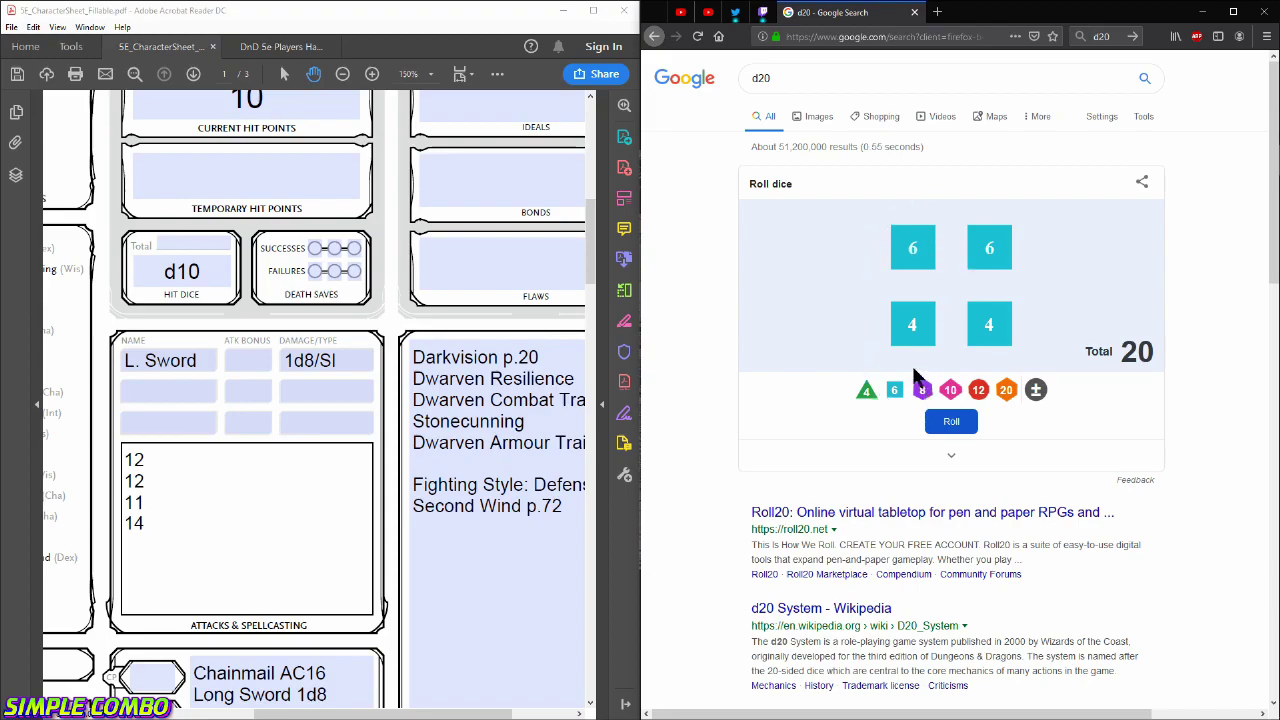
{"action": "left_click", "coordinate": [173, 540]}
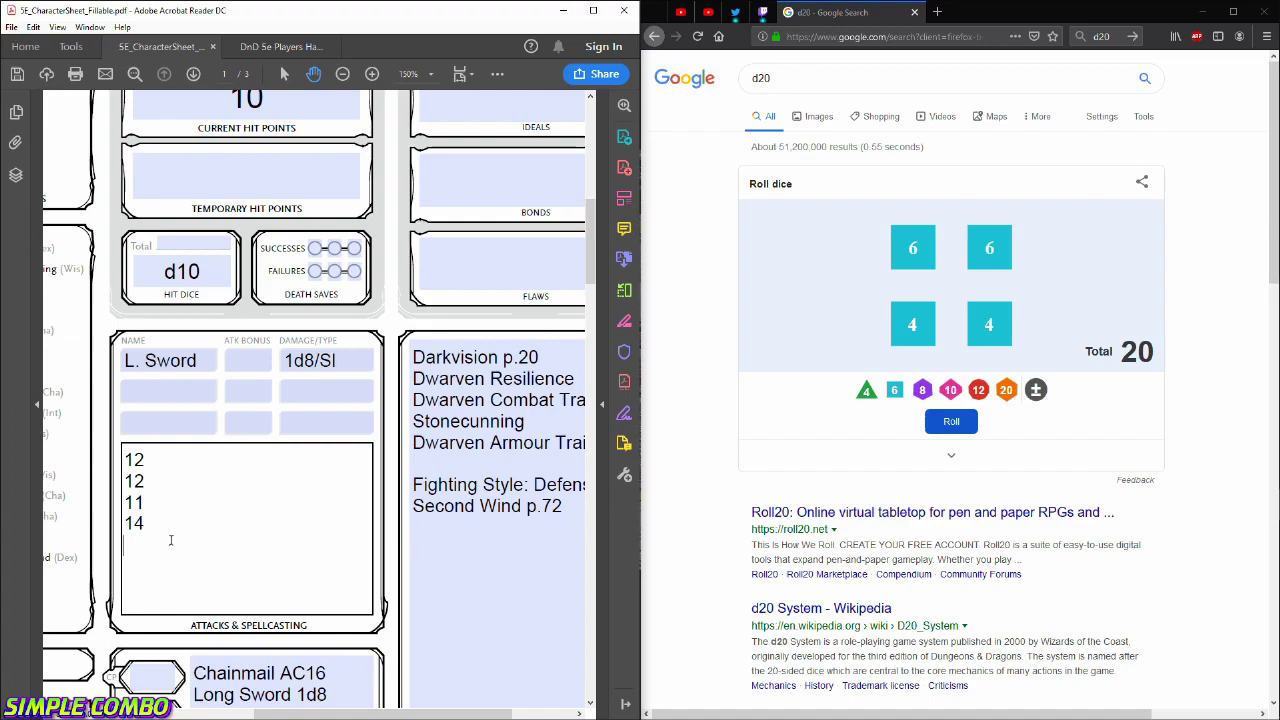
{"action": "type", "text": "16"}
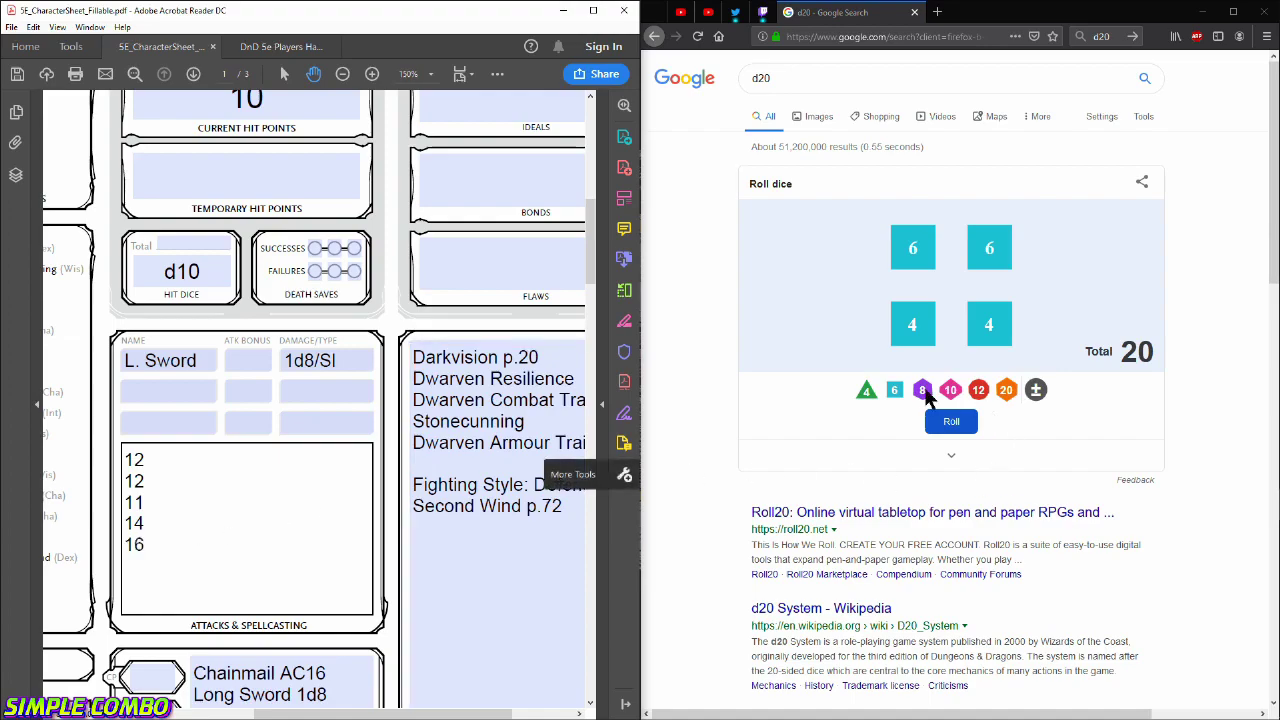
{"action": "left_click", "coordinate": [944, 427]}
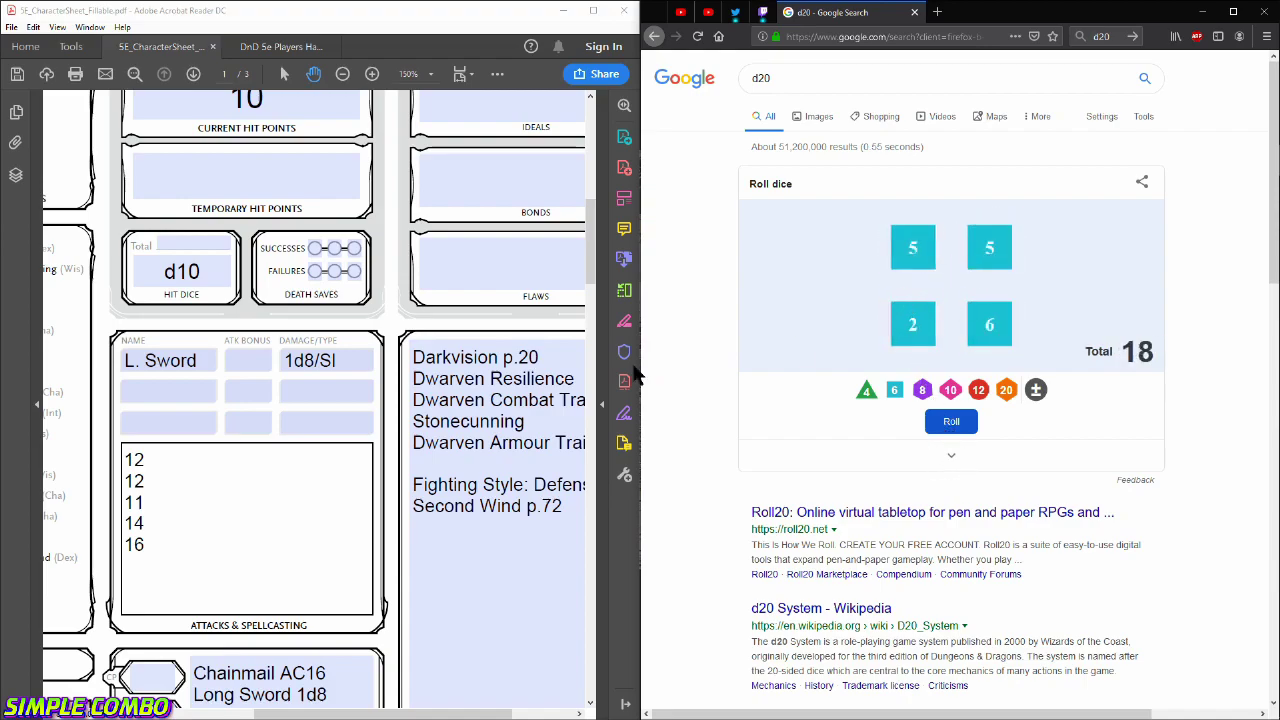
{"action": "left_click", "coordinate": [169, 537]}
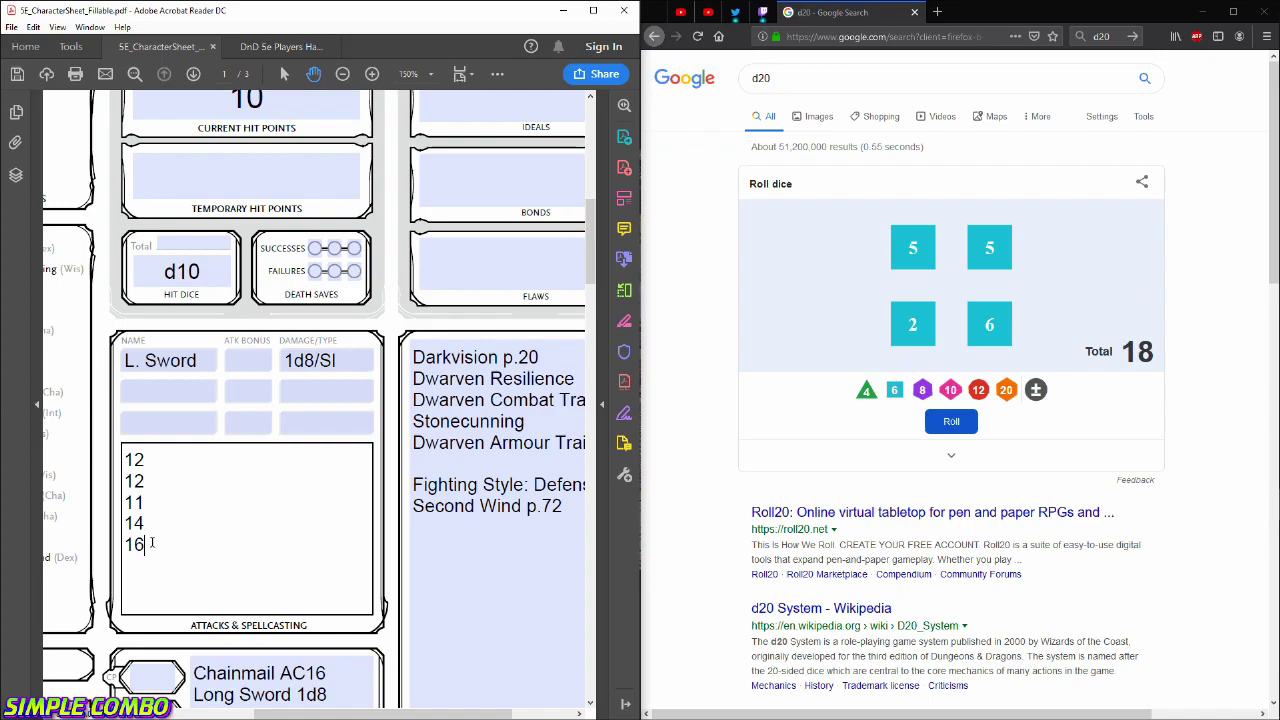
{"action": "type", "text": "16"}
Make the character sheet window fill the screen and remove the empty line after the last 16.
{"action": "left_click_drag", "start_coordinate": [468, 18], "coordinate": [1085, 255]}
{"action": "left_click_drag", "start_coordinate": [746, 255], "coordinate": [386, 5]}
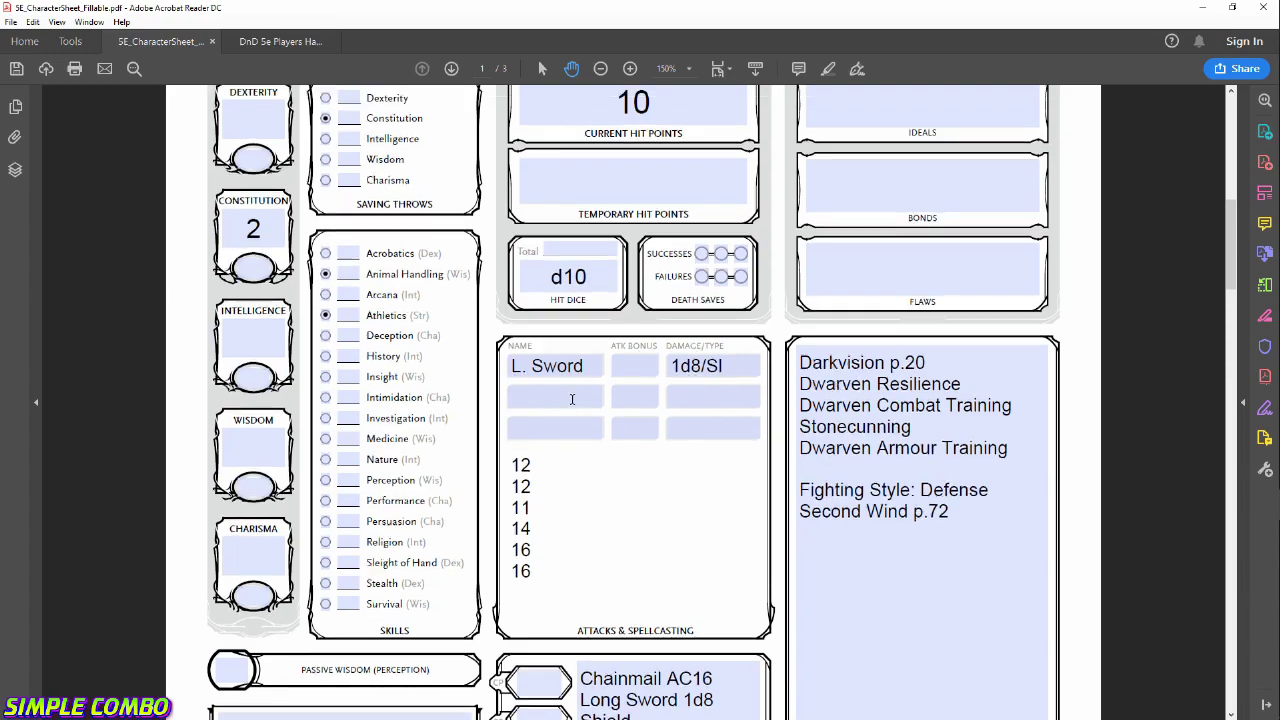
{"action": "scroll", "coordinate": [572, 399], "scroll_direction": "up", "scroll_amount": 3}
{"action": "scroll", "coordinate": [561, 490], "scroll_direction": "down", "scroll_amount": 1}
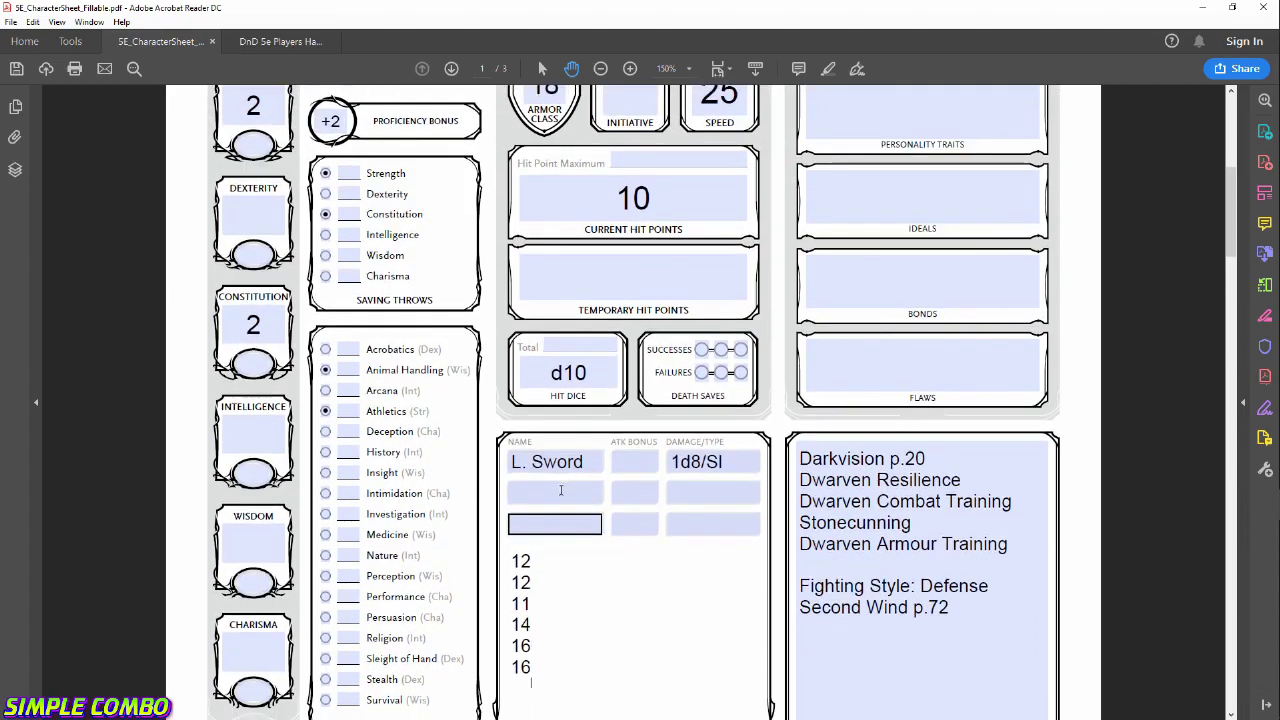
{"action": "key", "text": "BackSpace"}
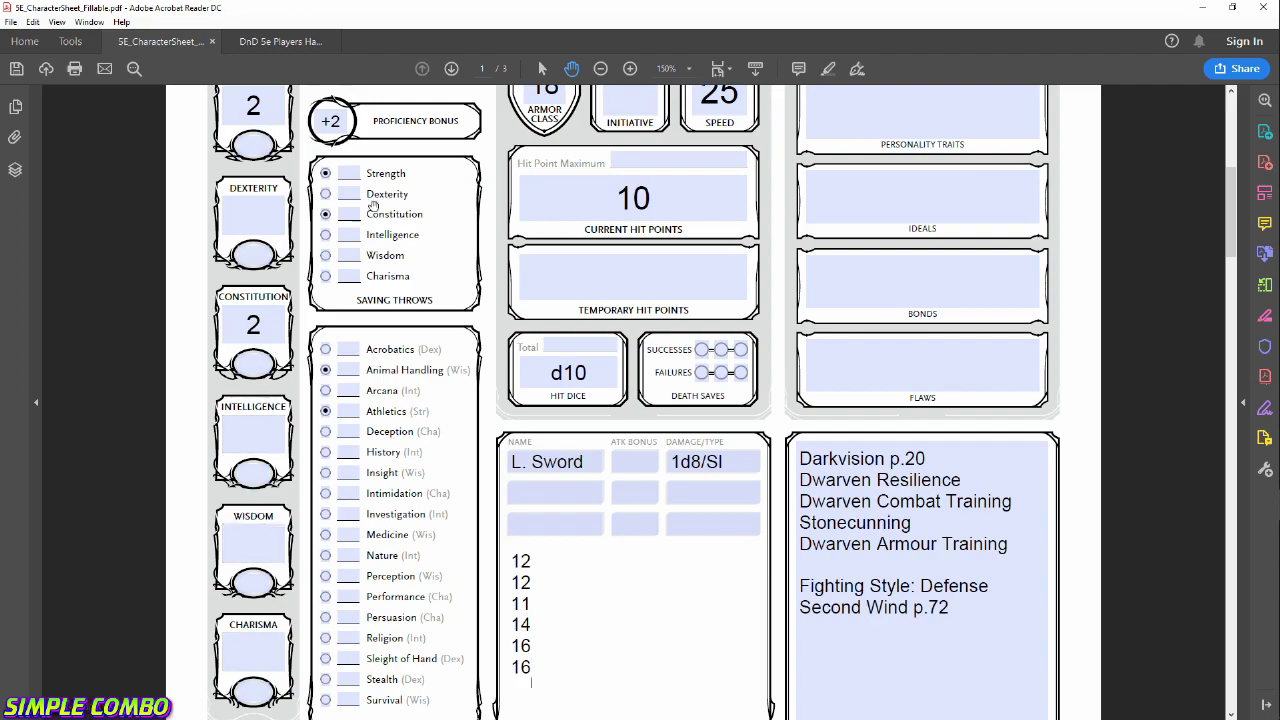
{"action": "scroll", "coordinate": [366, 216], "scroll_direction": "up", "scroll_amount": 3}
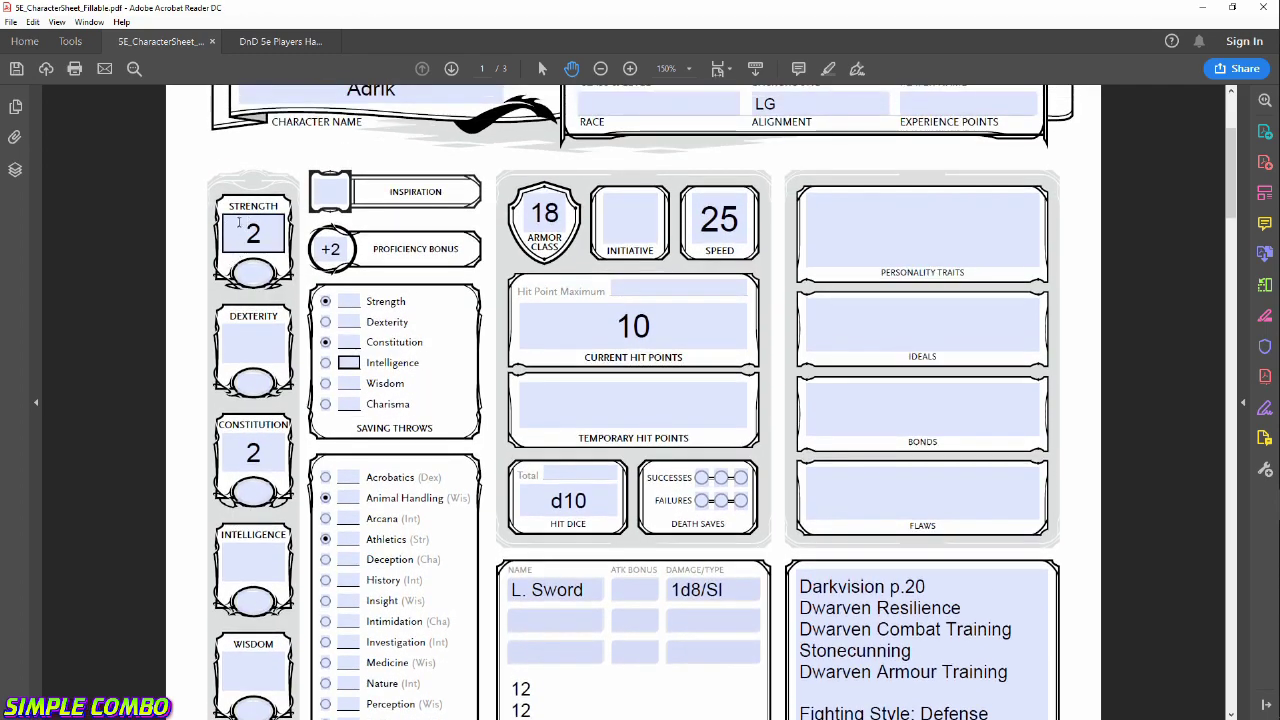
{"action": "scroll", "coordinate": [266, 406], "scroll_direction": "down", "scroll_amount": 2}
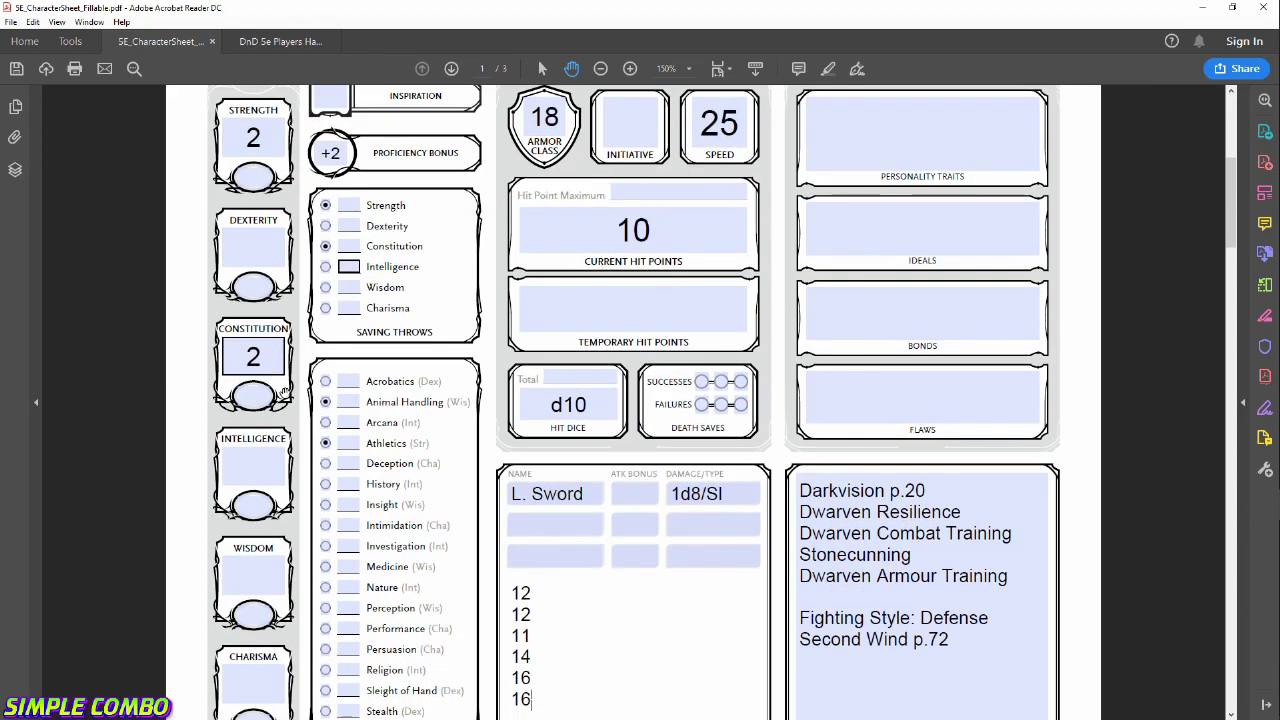
{"action": "scroll", "coordinate": [286, 391], "scroll_direction": "down", "scroll_amount": 1}
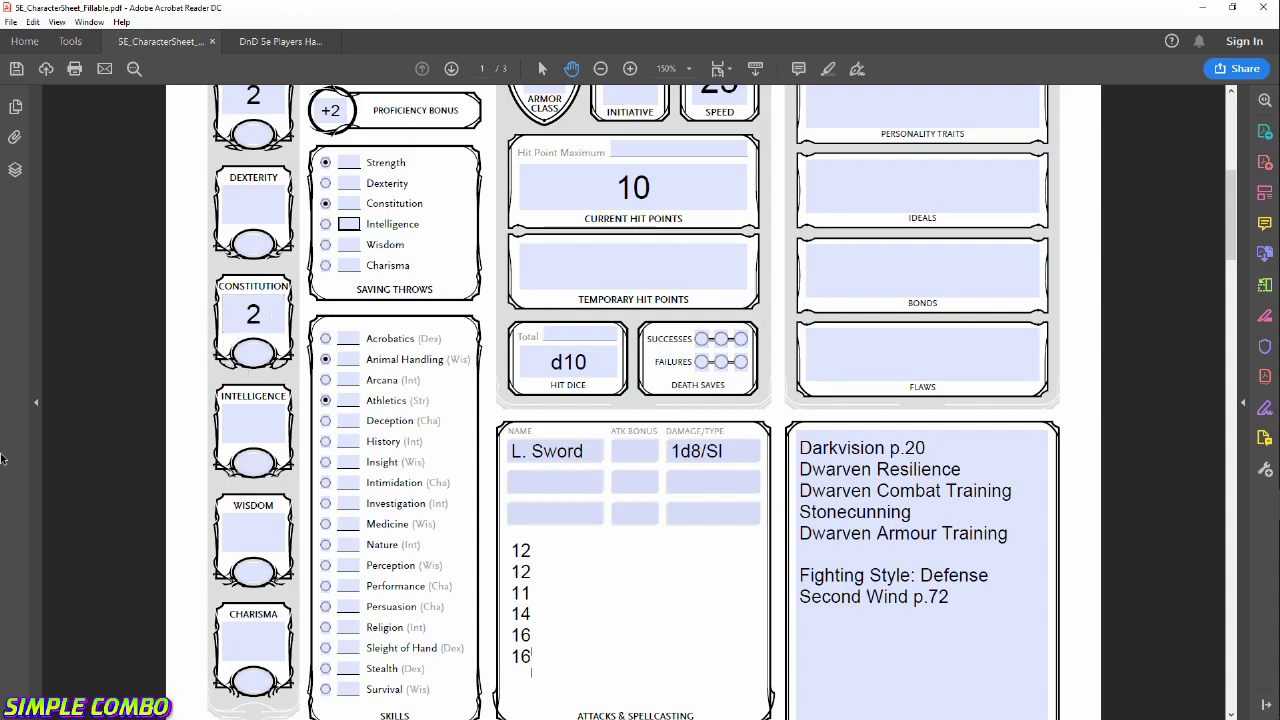
{"action": "scroll", "coordinate": [236, 349], "scroll_direction": "up", "scroll_amount": 1}
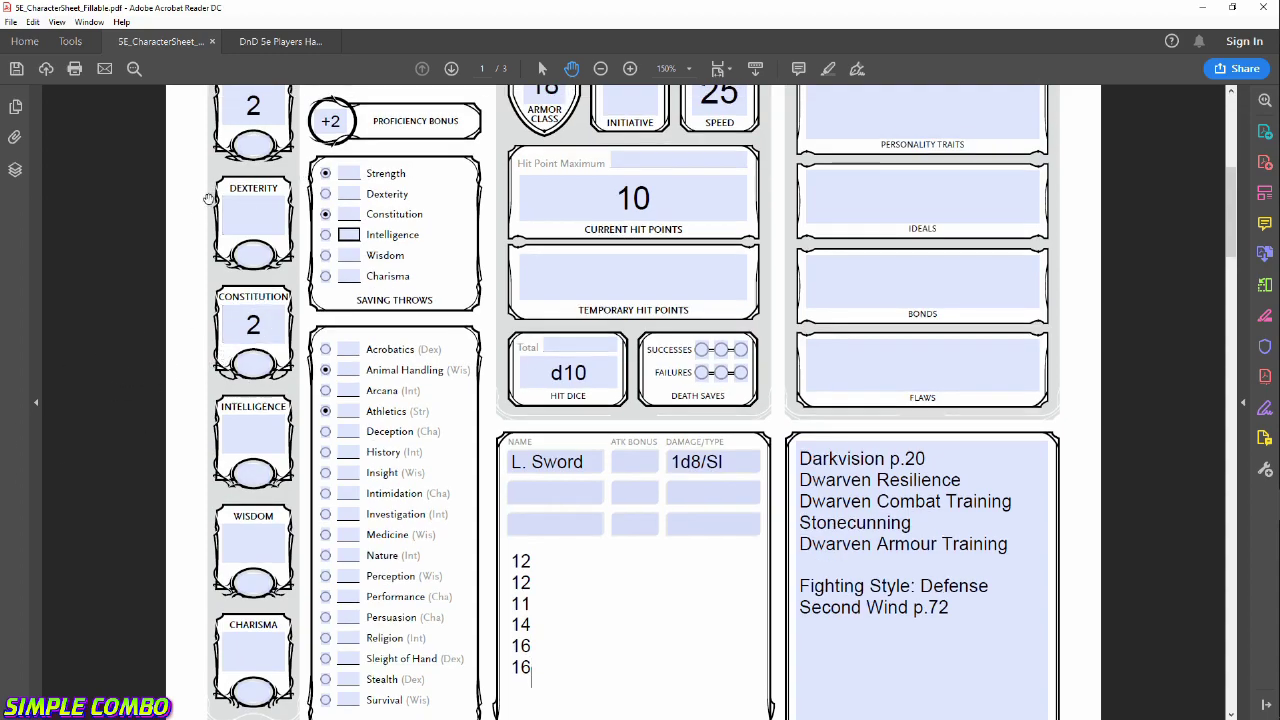
{"action": "scroll", "coordinate": [640, 684], "scroll_direction": "up", "scroll_amount": 1}
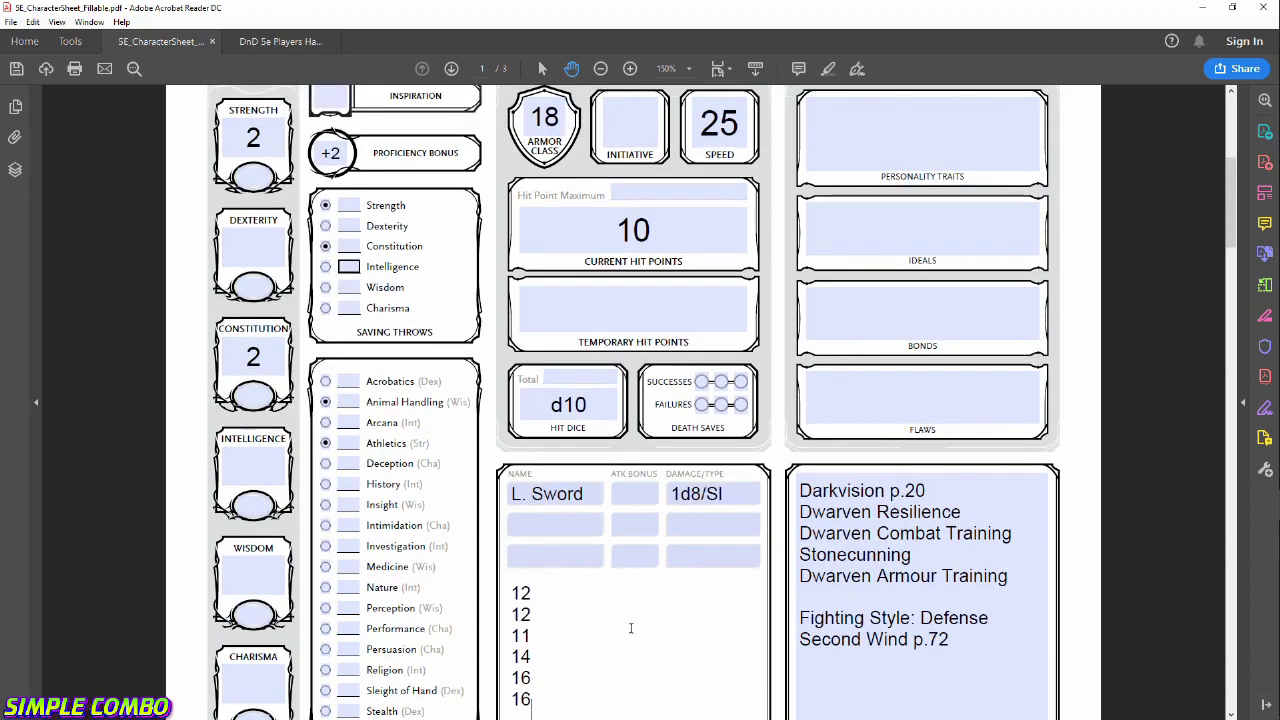
{"action": "right_click", "coordinate": [603, 626]}
{"action": "left_click", "coordinate": [187, 392]}
{"action": "scroll", "coordinate": [172, 360], "scroll_direction": "up", "scroll_amount": 2}
{"action": "scroll", "coordinate": [190, 370], "scroll_direction": "down", "scroll_amount": 2}
{"action": "scroll", "coordinate": [196, 378], "scroll_direction": "up", "scroll_amount": 1}
Enter Strength 18 and Constitution 18, marking a used 16 in the notes with '-'.
{"action": "left_click", "coordinate": [258, 198]}
{"action": "type", "text": "18"}
{"action": "left_click", "coordinate": [265, 410]}
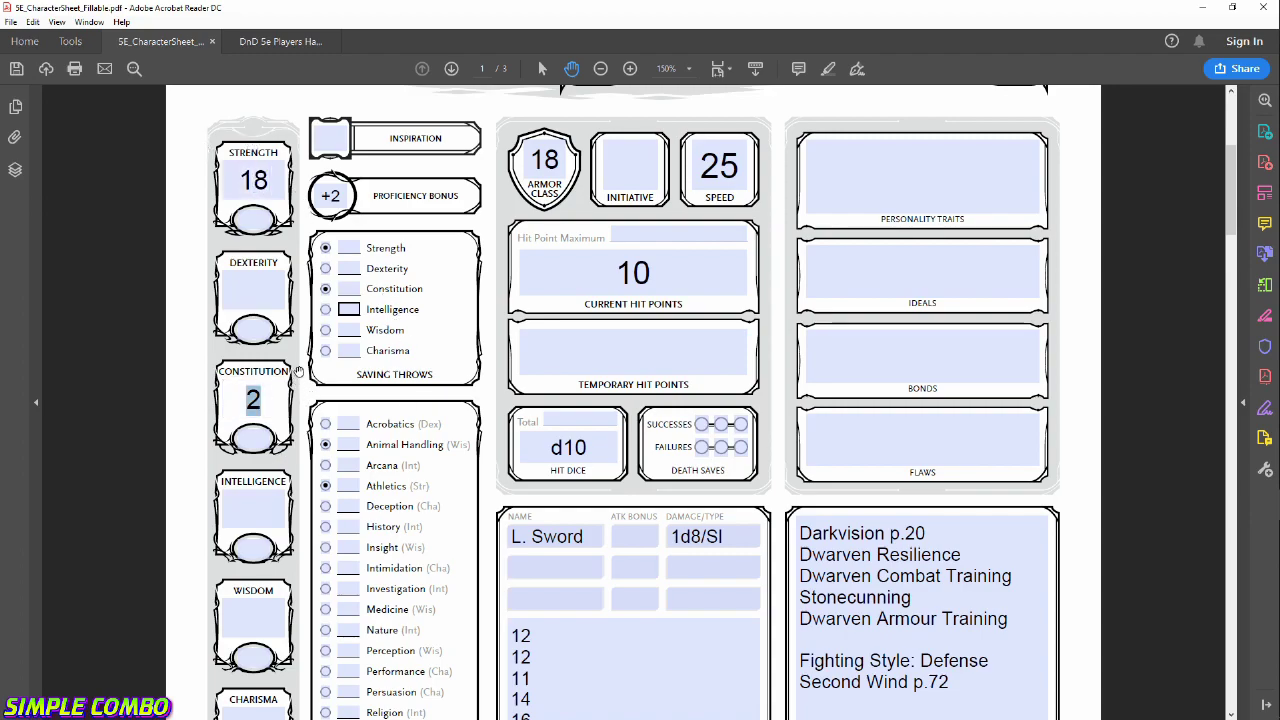
{"action": "type", "text": "18"}
{"action": "scroll", "coordinate": [469, 440], "scroll_direction": "down", "scroll_amount": 1}
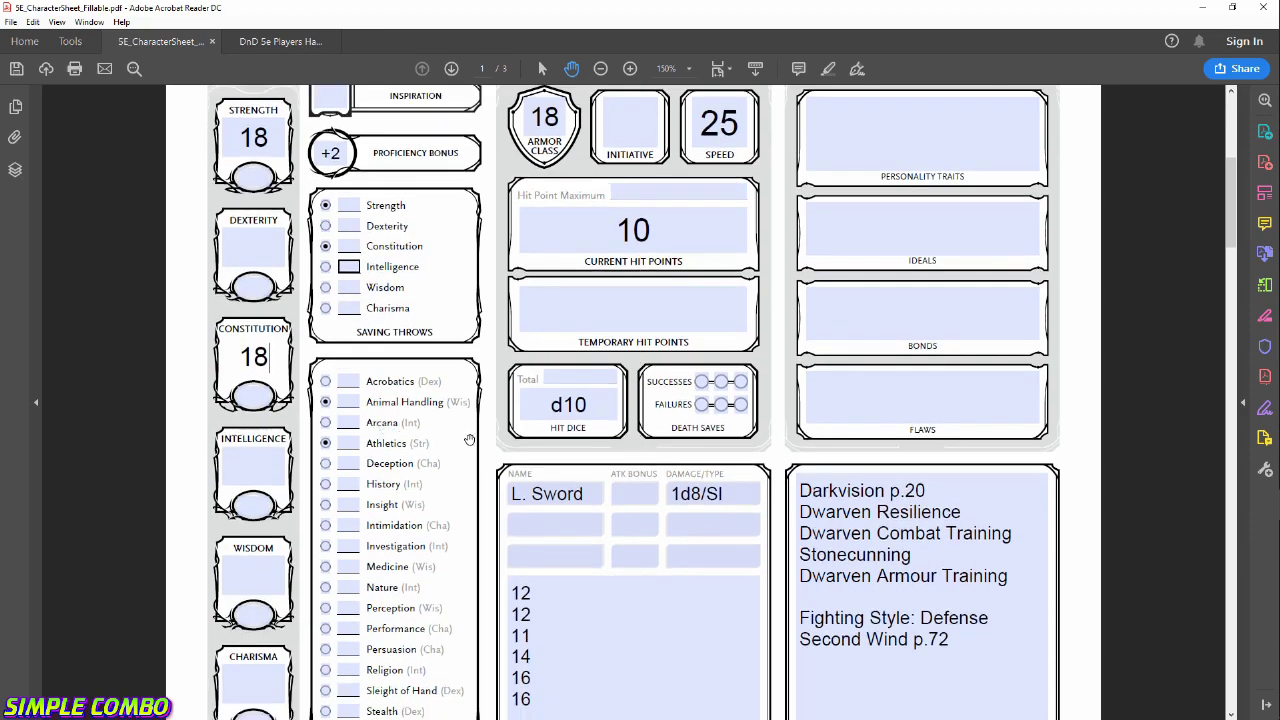
{"action": "scroll", "coordinate": [469, 440], "scroll_direction": "down", "scroll_amount": 1}
{"action": "left_click", "coordinate": [558, 663]}
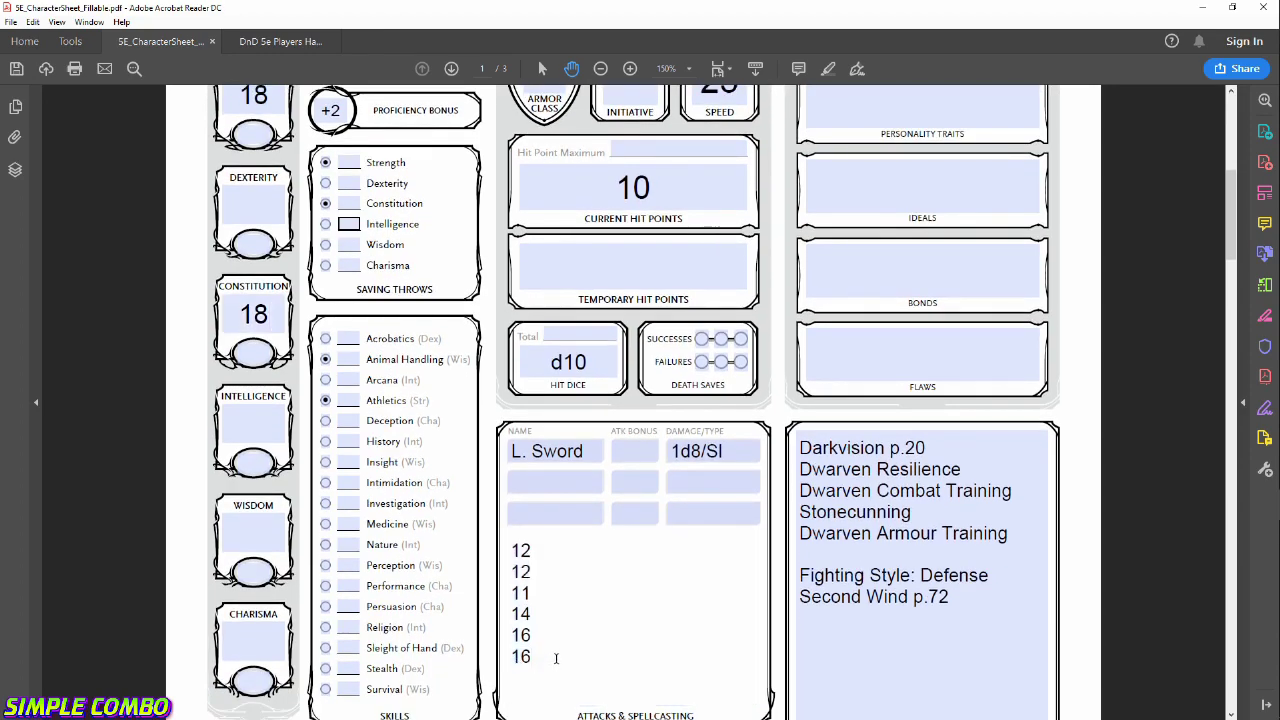
{"action": "left_click", "coordinate": [545, 634]}
{"action": "type", "text": "-"}
{"action": "scroll", "coordinate": [561, 610], "scroll_direction": "up", "scroll_amount": 1}
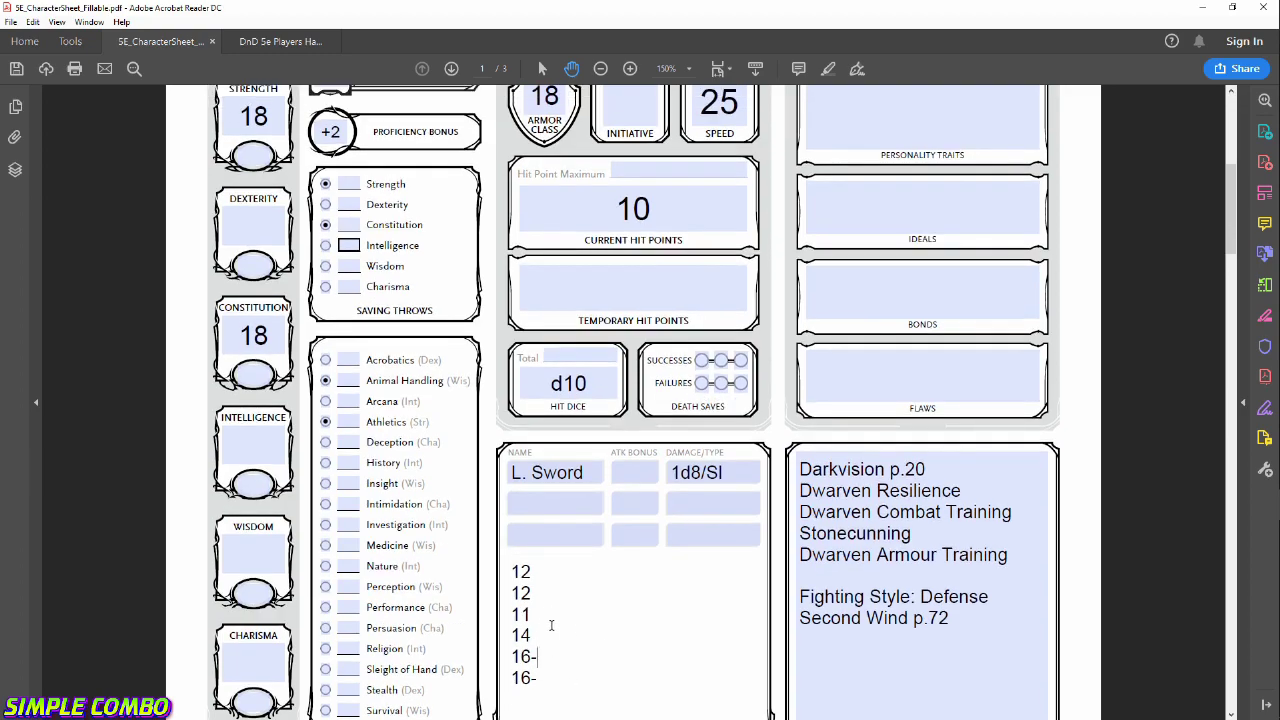
{"action": "scroll", "coordinate": [364, 504], "scroll_direction": "up", "scroll_amount": 1}
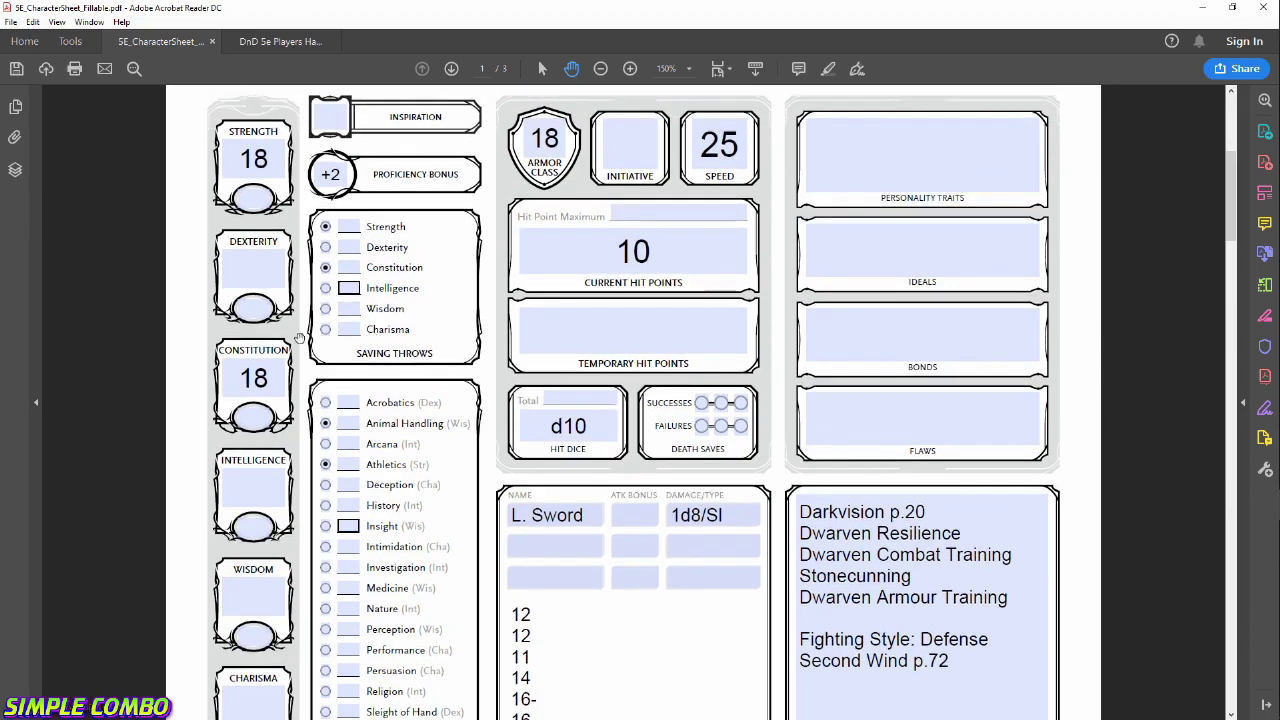
{"action": "scroll", "coordinate": [299, 339], "scroll_direction": "down", "scroll_amount": 1}
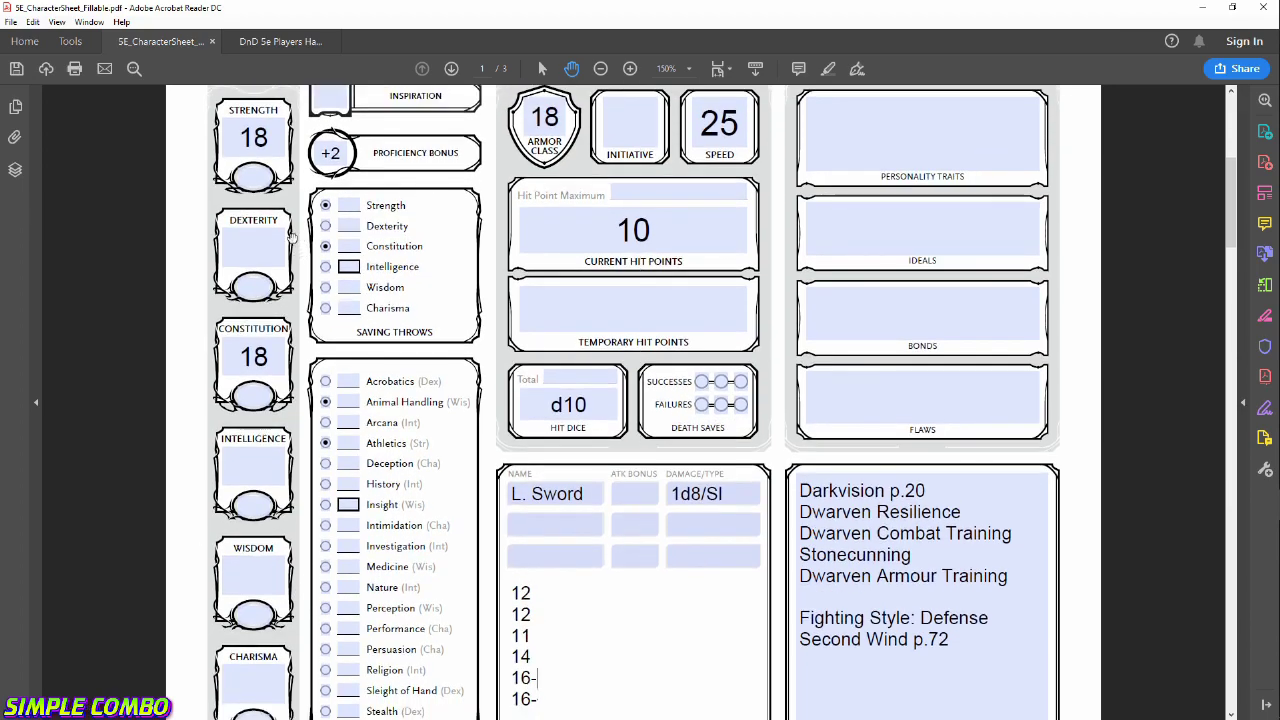
{"action": "scroll", "coordinate": [268, 242], "scroll_direction": "up", "scroll_amount": 1}
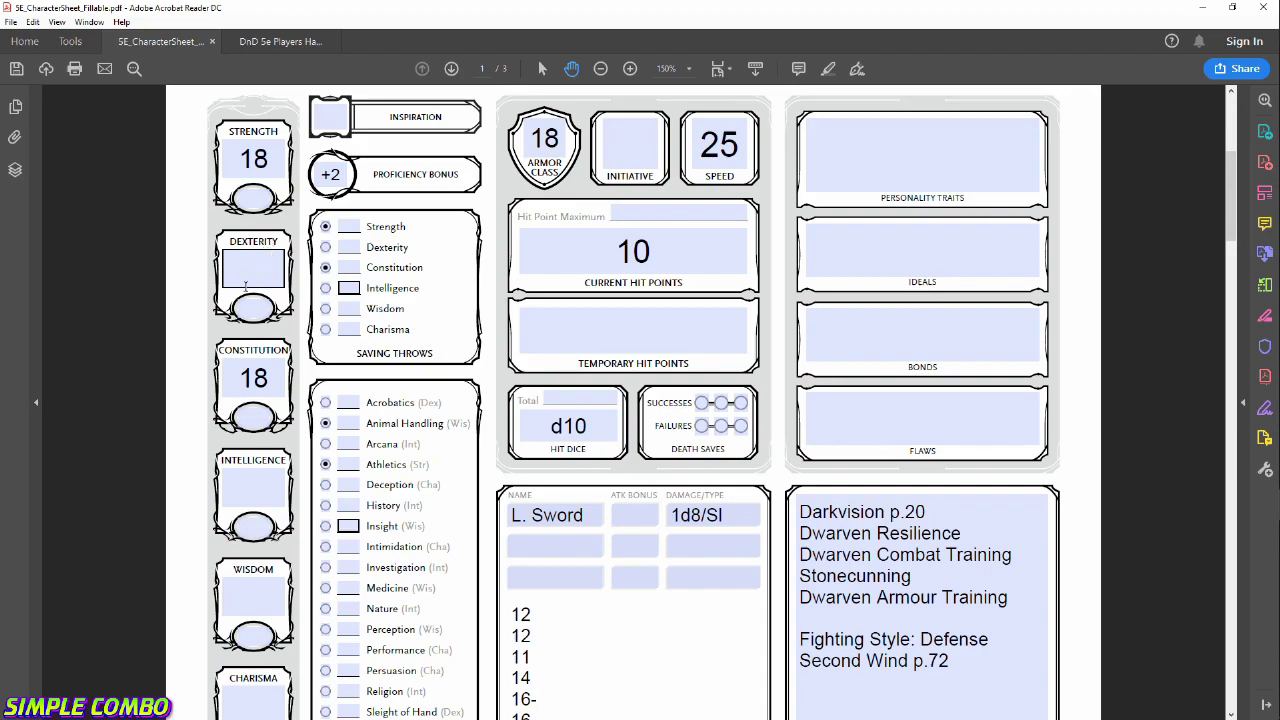
{"action": "scroll", "coordinate": [259, 290], "scroll_direction": "down", "scroll_amount": 1}
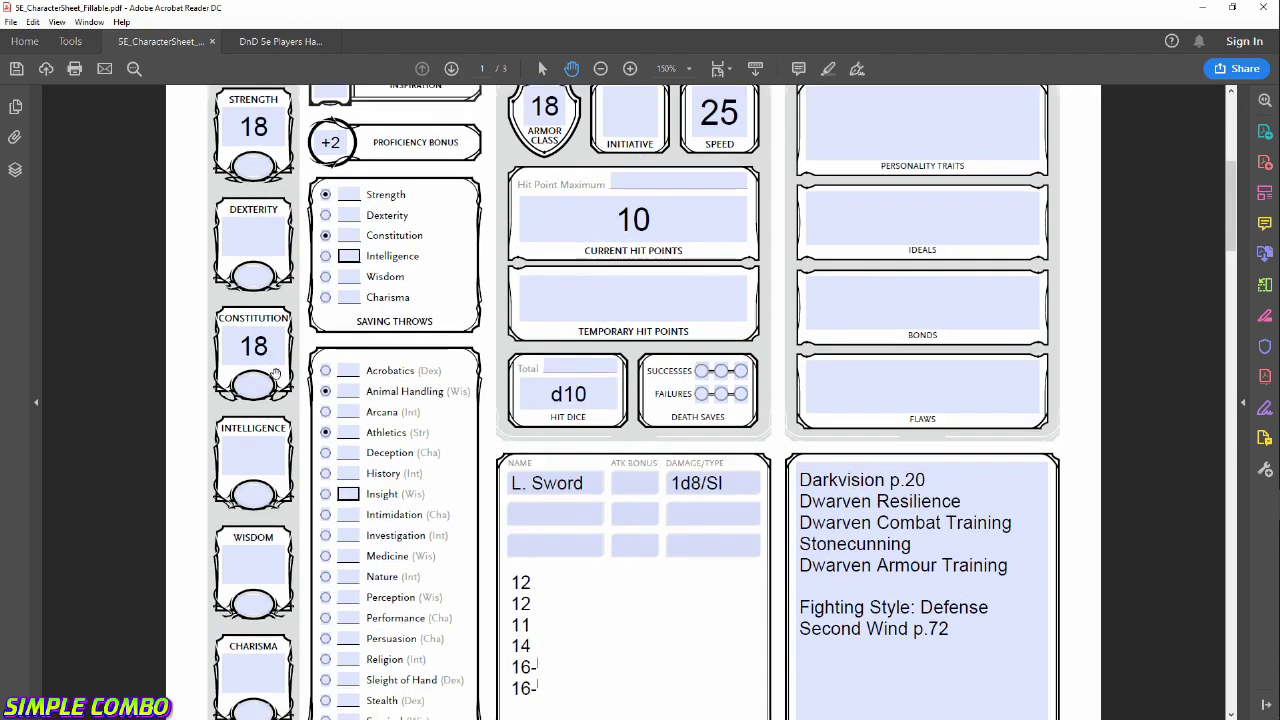
Enter Wisdom 14 and mark the 14 in the notes list.
{"action": "left_click", "coordinate": [248, 560]}
{"action": "type", "text": "14"}
{"action": "left_click", "coordinate": [562, 622]}
{"action": "left_click", "coordinate": [540, 646]}
{"action": "scroll", "coordinate": [350, 398], "scroll_direction": "down", "scroll_amount": 1}
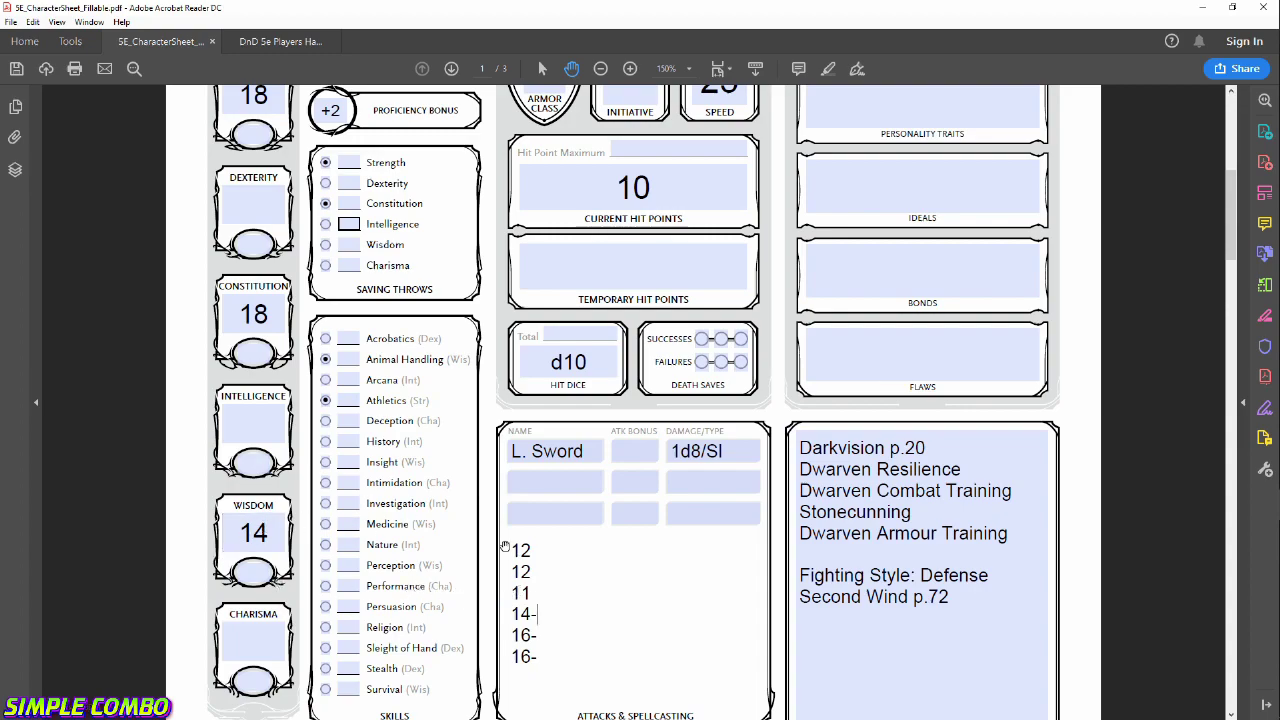
{"action": "scroll", "coordinate": [505, 545], "scroll_direction": "up", "scroll_amount": 1}
{"action": "scroll", "coordinate": [136, 436], "scroll_direction": "up", "scroll_amount": 2}
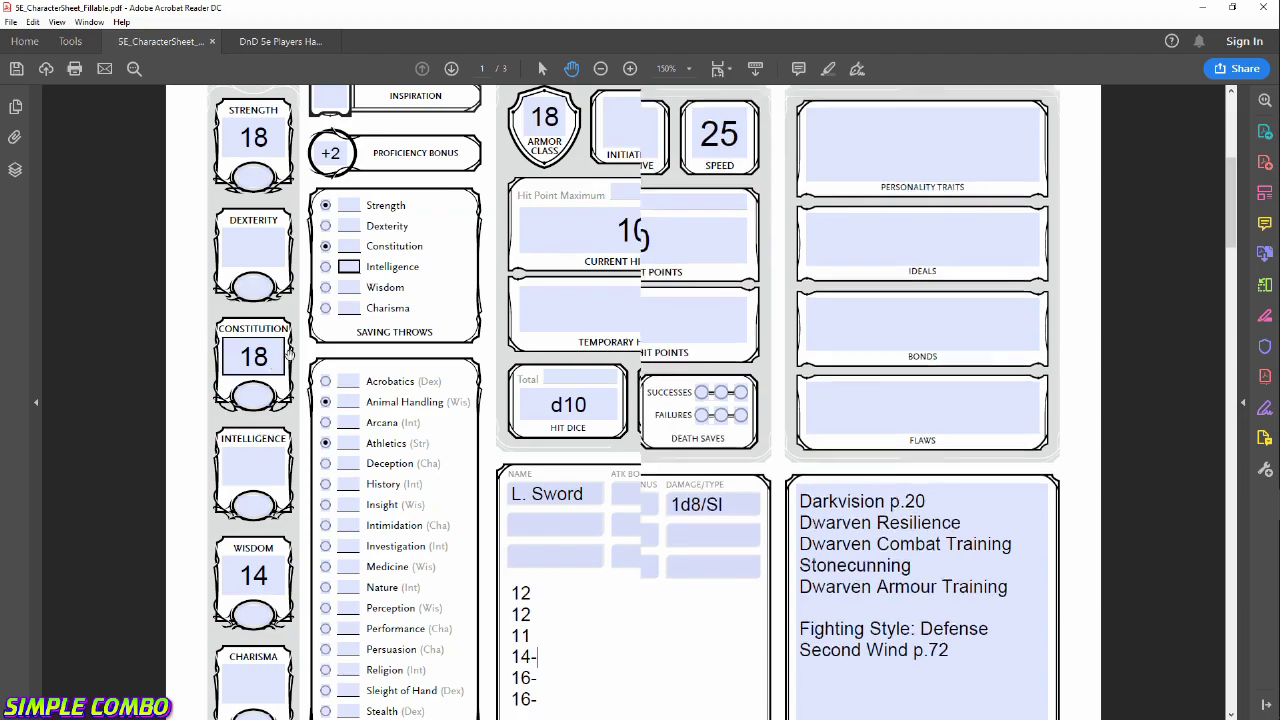
Enter Dexterity 12, Charisma 12 and Intelligence 11.
{"action": "left_click", "coordinate": [273, 291]}
{"action": "type", "text": "12"}
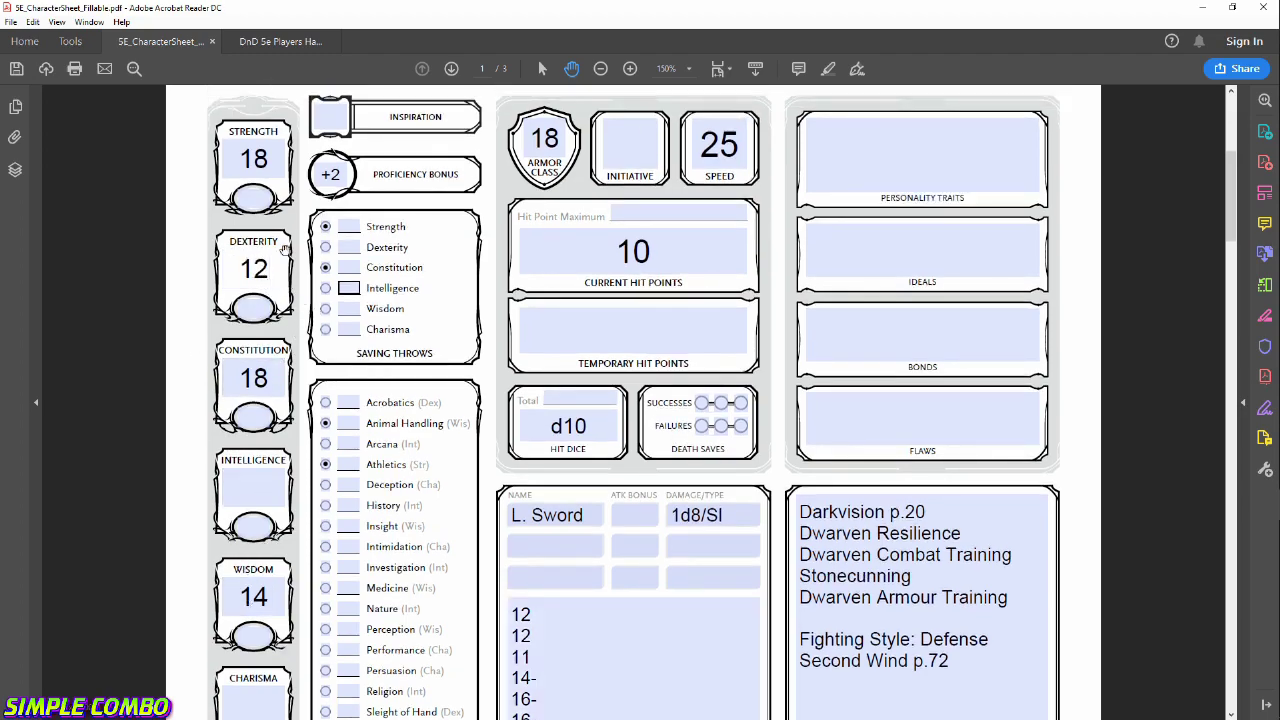
{"action": "scroll", "coordinate": [241, 266], "scroll_direction": "down", "scroll_amount": 1}
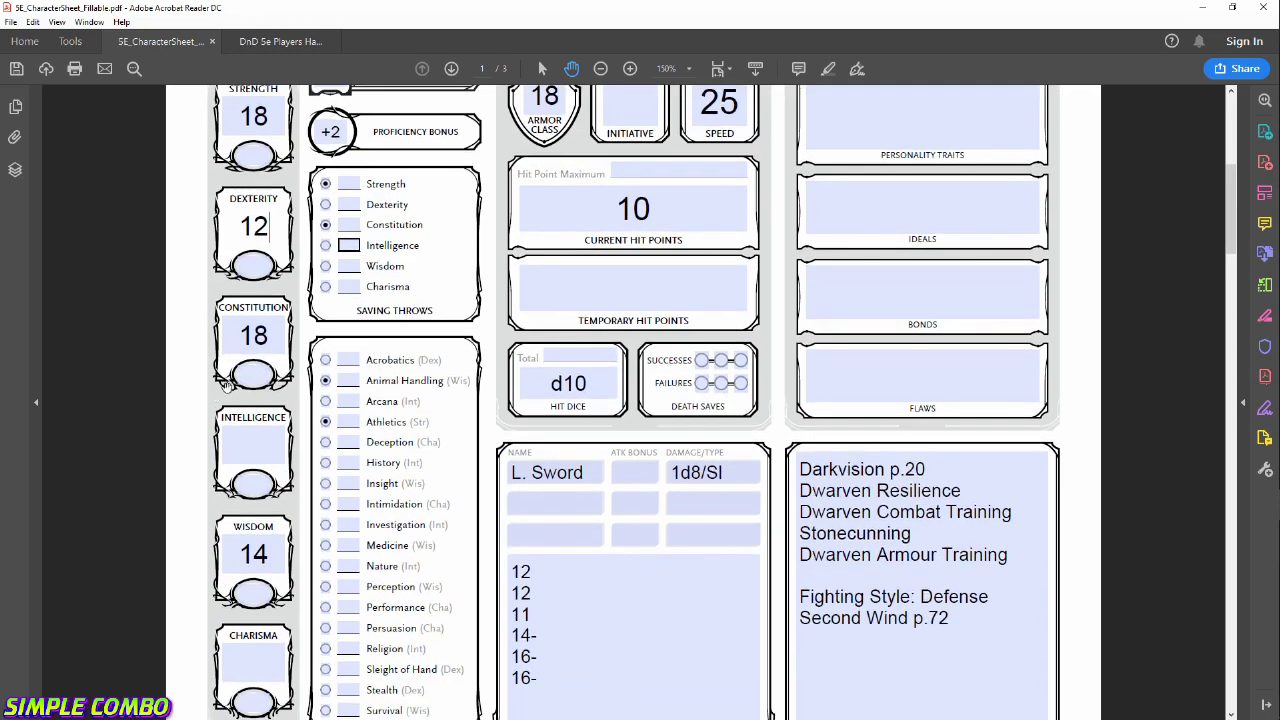
{"action": "left_click", "coordinate": [255, 452]}
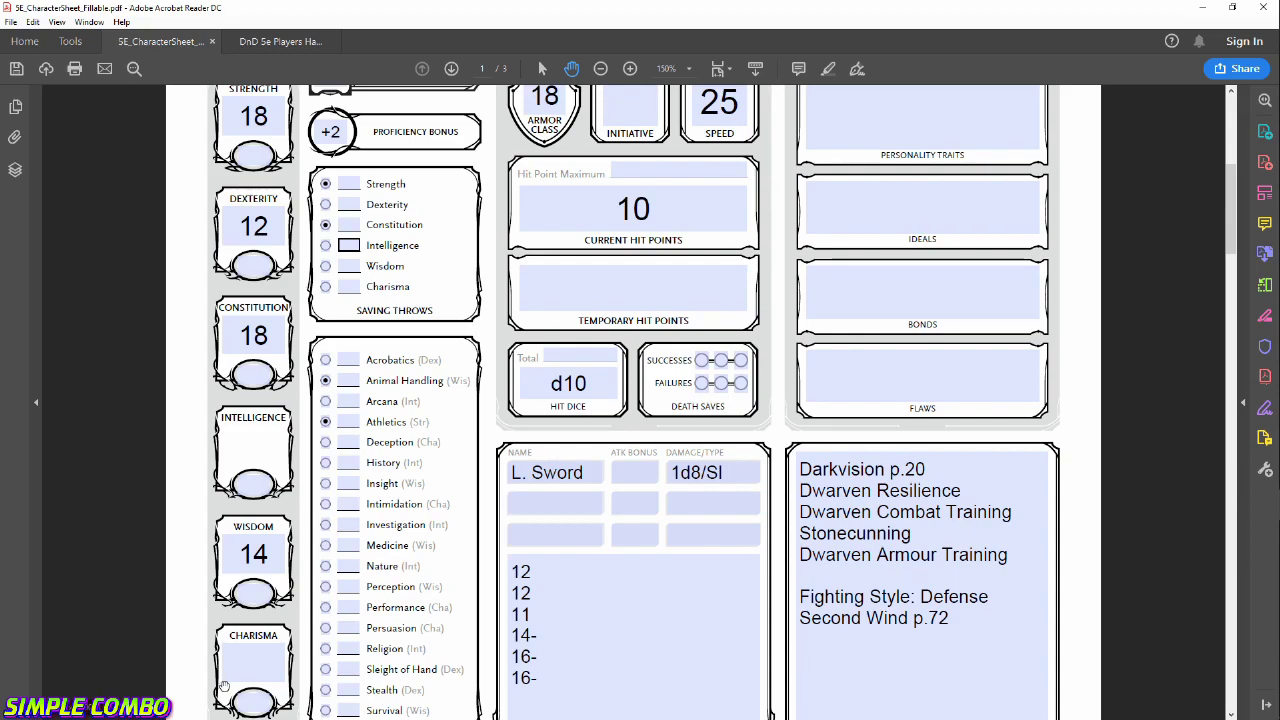
{"action": "left_click", "coordinate": [262, 672]}
{"action": "type", "text": "12"}
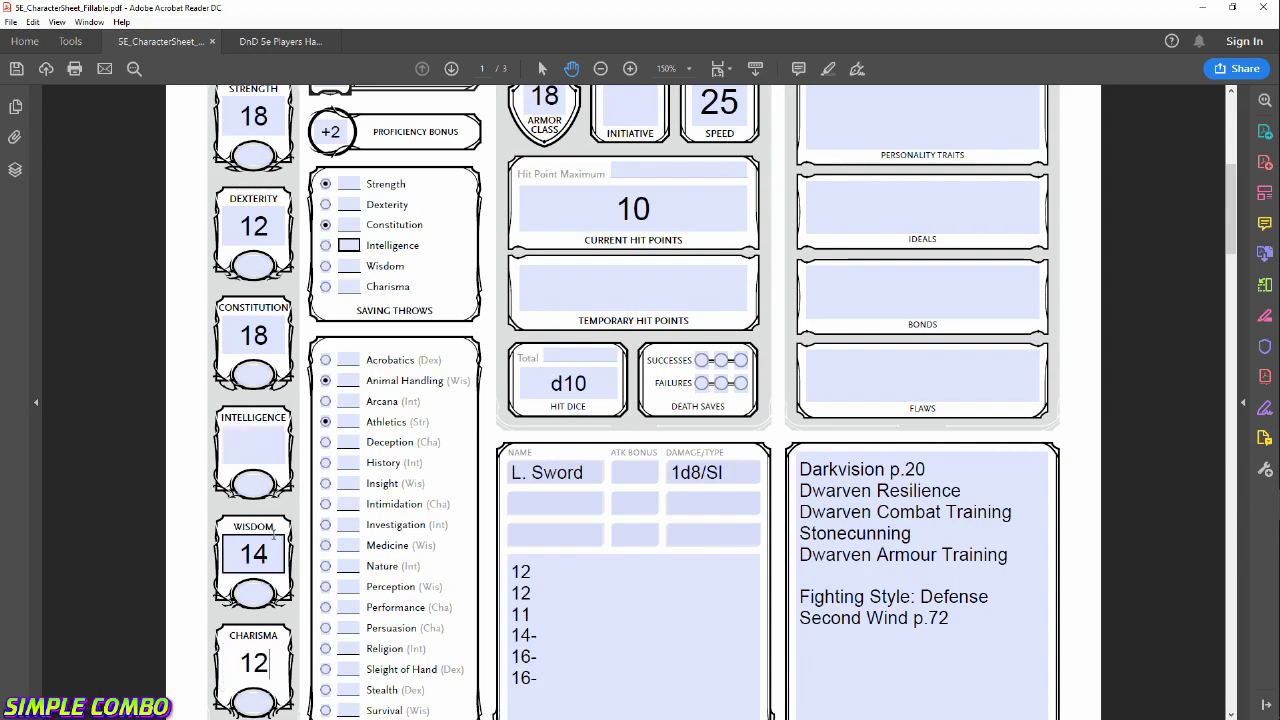
{"action": "left_click", "coordinate": [276, 440]}
{"action": "type", "text": "11"}
{"action": "scroll", "coordinate": [350, 400], "scroll_direction": "up", "scroll_amount": 1}
{"action": "scroll", "coordinate": [524, 550], "scroll_direction": "down", "scroll_amount": 3}
Select the scratch number lines in the Attacks & Spellcasting box and delete them.
{"action": "left_click_drag", "start_coordinate": [546, 630], "coordinate": [513, 512]}
{"action": "key", "text": "Delete"}
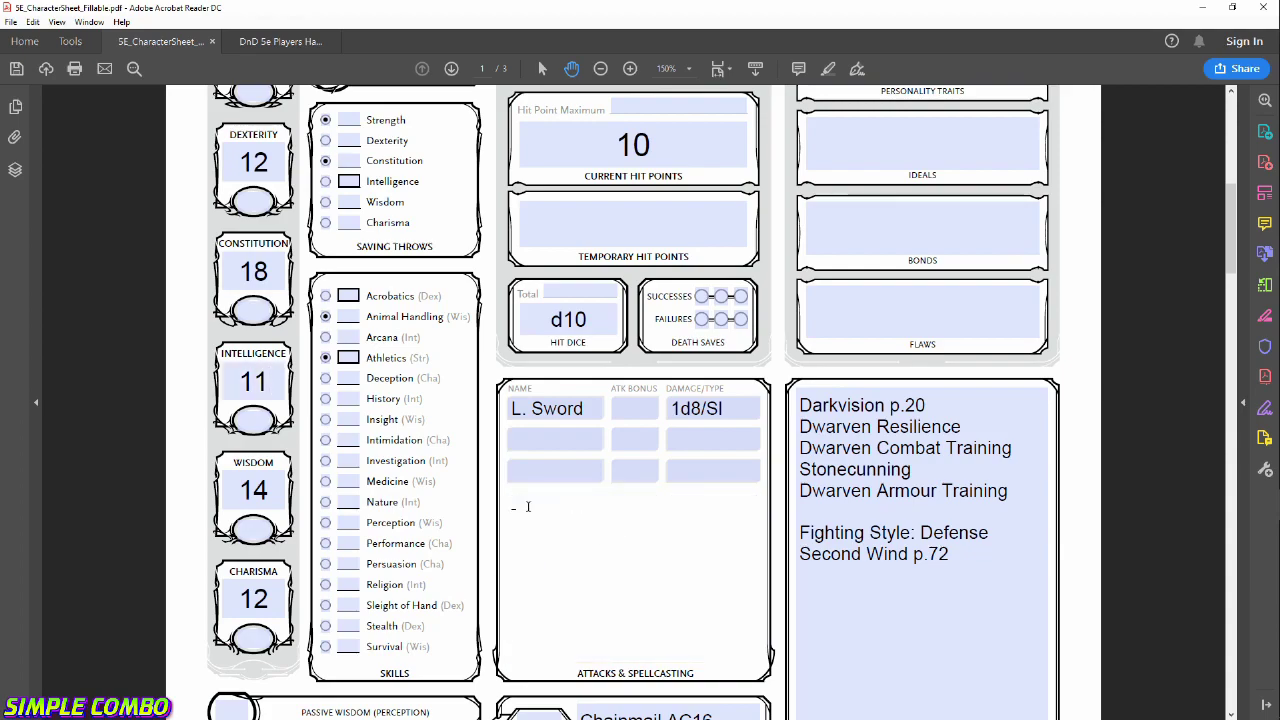
{"action": "scroll", "coordinate": [528, 507], "scroll_direction": "up", "scroll_amount": 3}
{"action": "scroll", "coordinate": [407, 530], "scroll_direction": "up", "scroll_amount": 1}
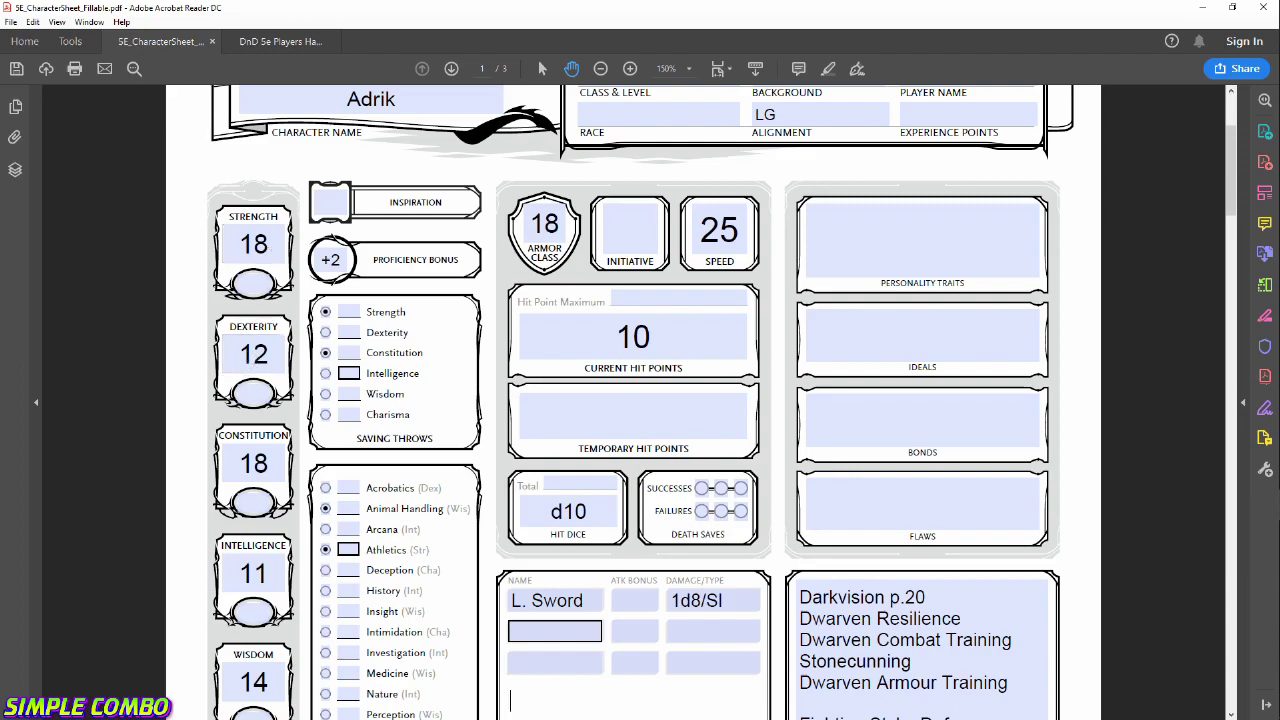
{"action": "left_click", "coordinate": [258, 45]}
{"action": "left_click_drag", "start_coordinate": [906, 186], "coordinate": [913, 717]}
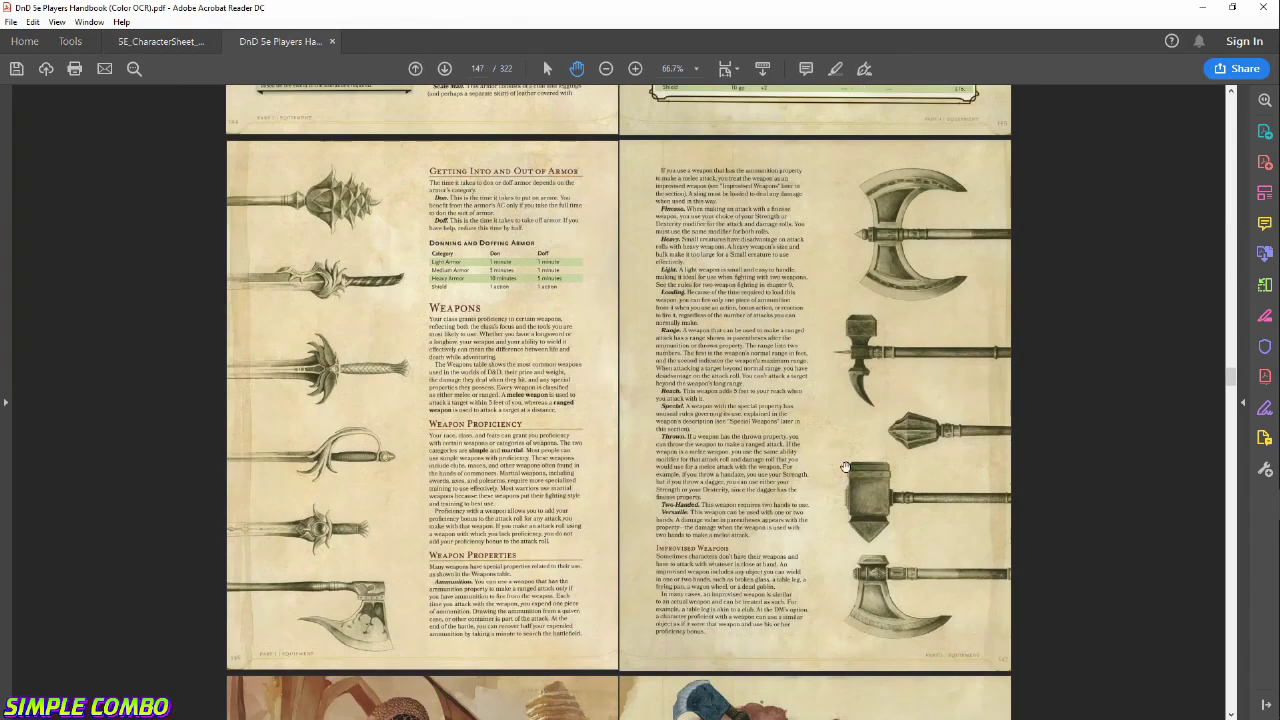
{"action": "left_click", "coordinate": [5, 149]}
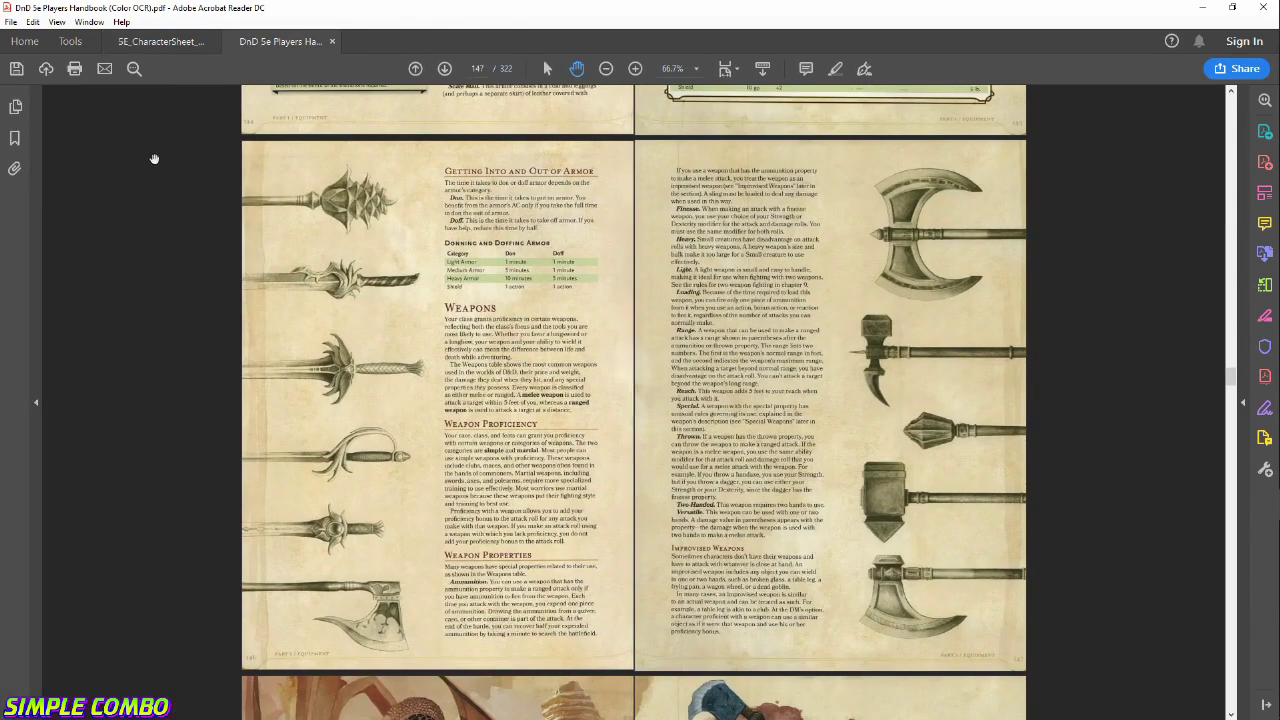
{"action": "left_click", "coordinate": [14, 137]}
{"action": "scroll", "coordinate": [120, 211], "scroll_direction": "up", "scroll_amount": 3}
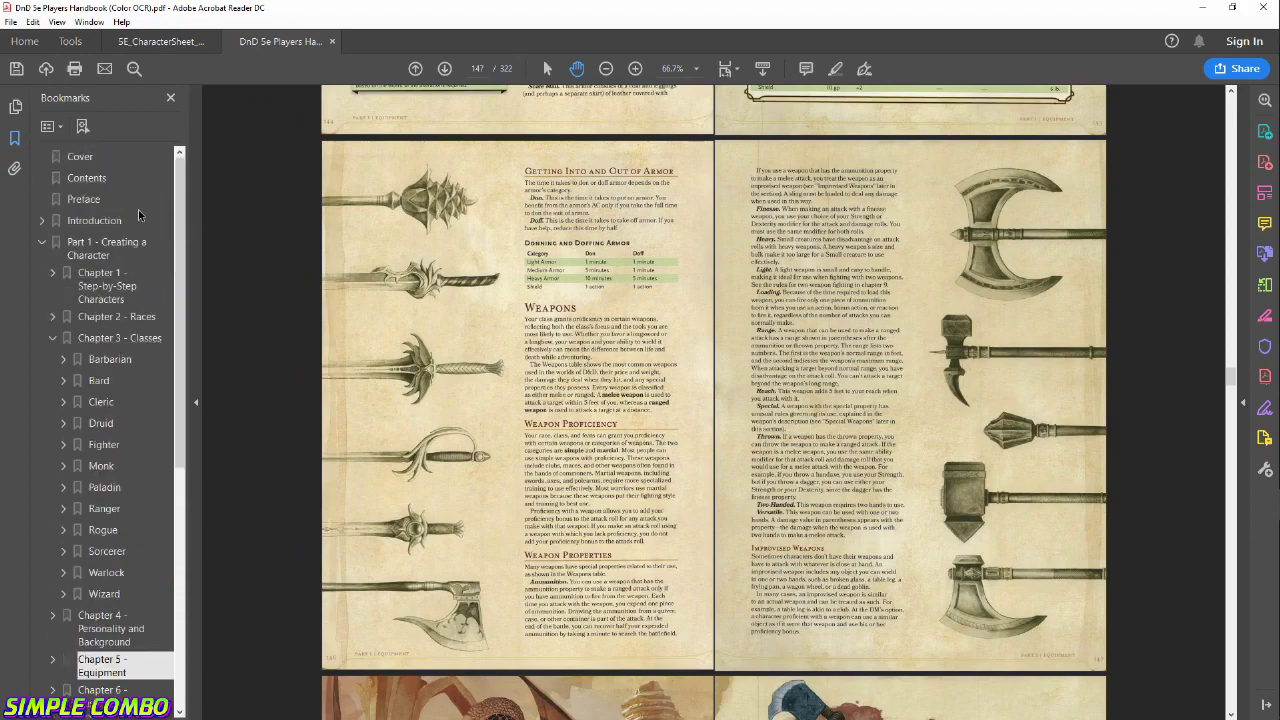
{"action": "left_click", "coordinate": [110, 256]}
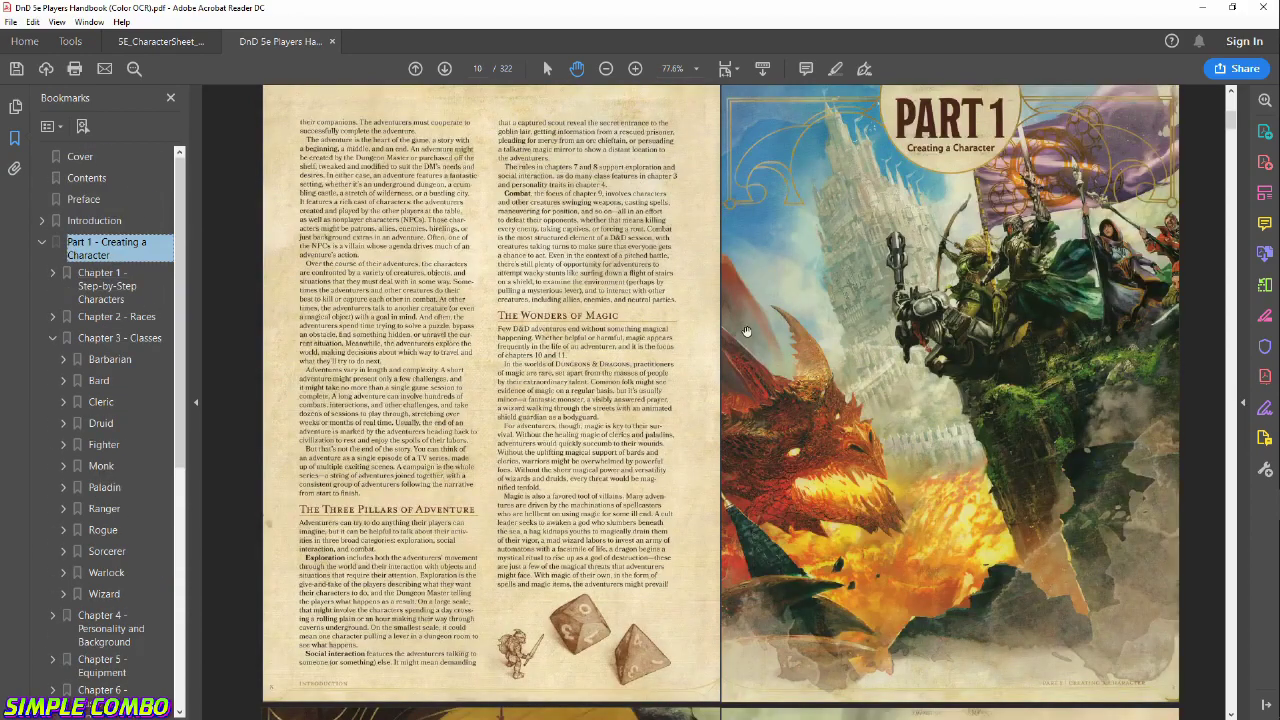
{"action": "left_click", "coordinate": [100, 286]}
{"action": "scroll", "coordinate": [751, 405], "scroll_direction": "down", "scroll_amount": 10}
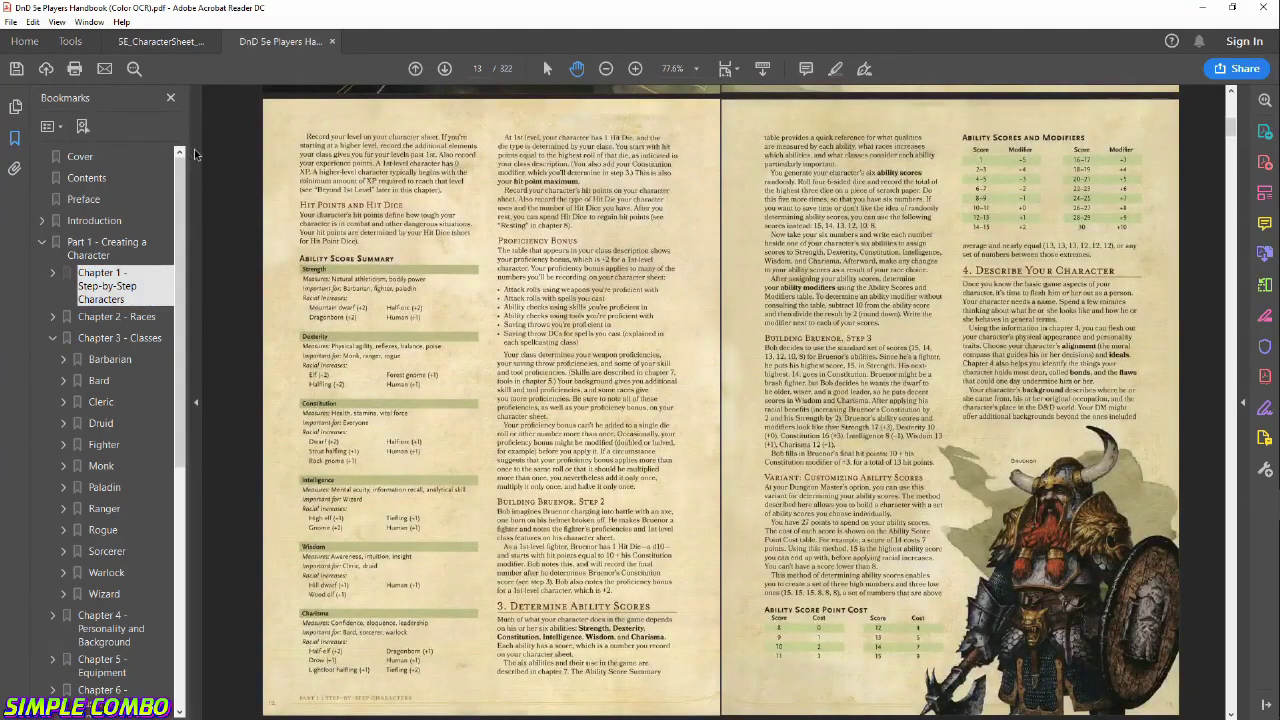
{"action": "left_click", "coordinate": [170, 97]}
{"action": "left_click", "coordinate": [636, 69]}
{"action": "left_click", "coordinate": [636, 69]}
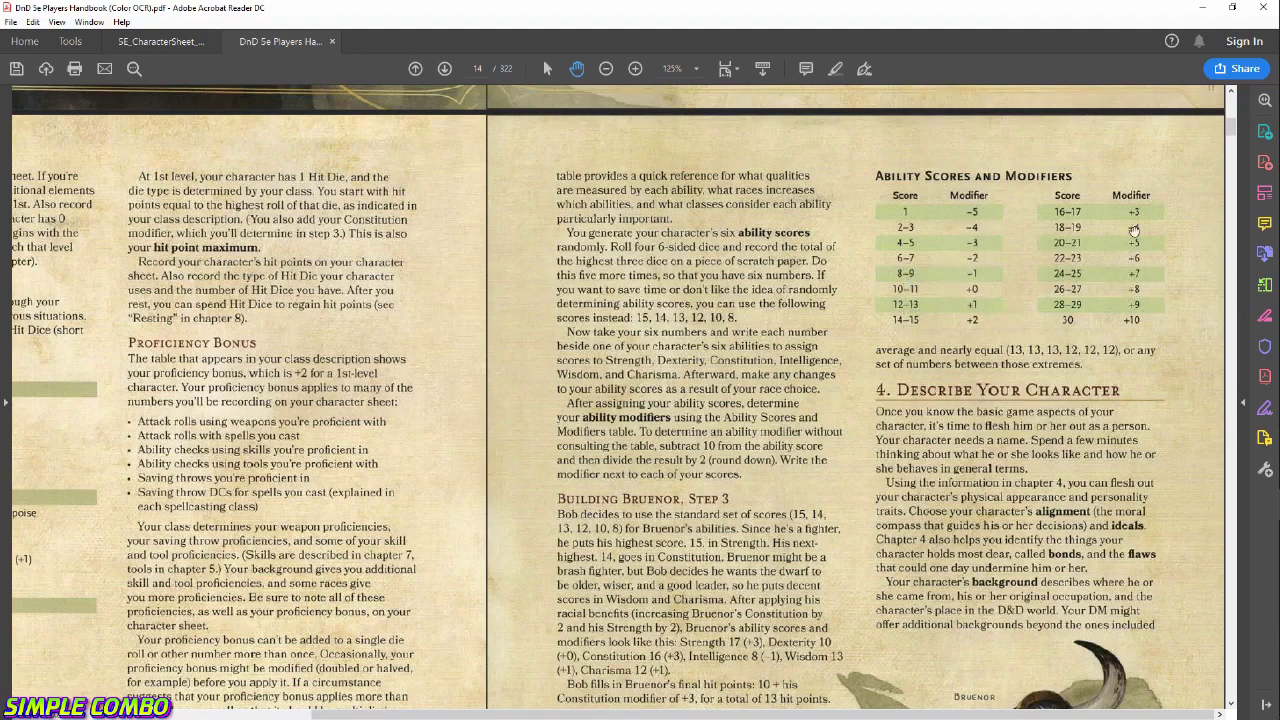
{"action": "left_click", "coordinate": [183, 42]}
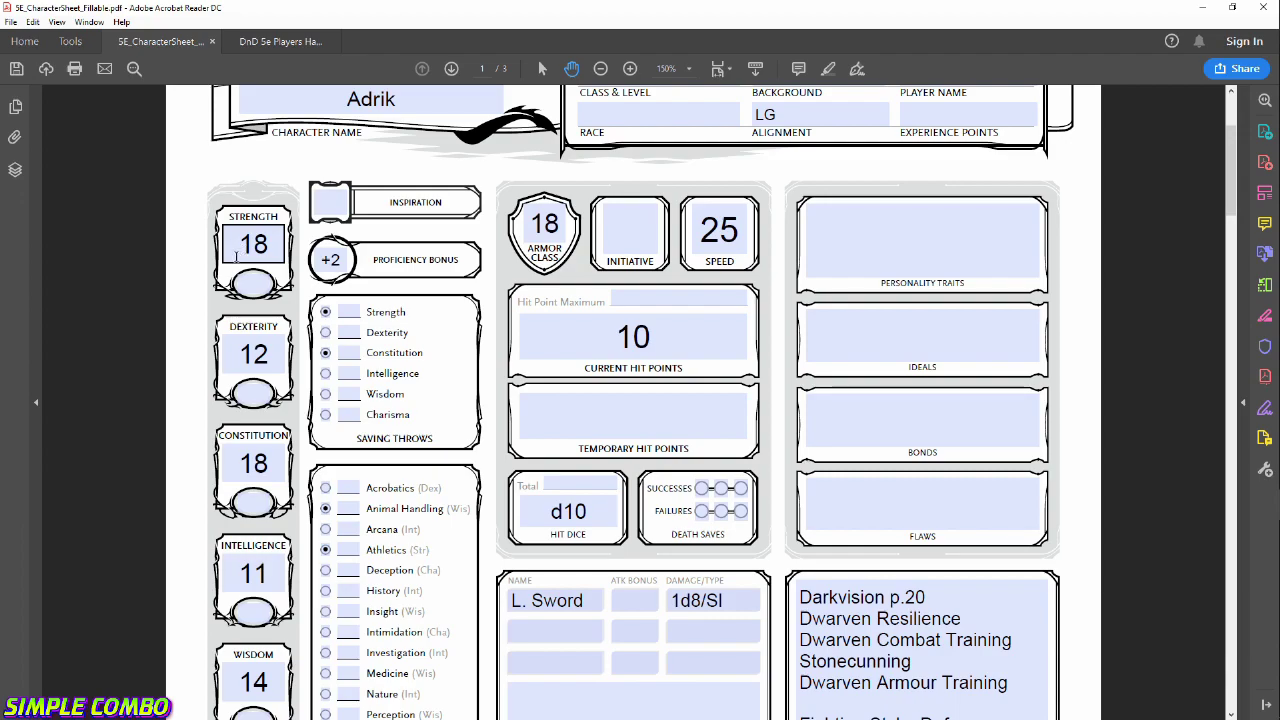
Enter the Strength modifier +4 and the Dexterity modifier +1.
{"action": "left_click", "coordinate": [266, 287]}
{"action": "type", "text": "+4"}
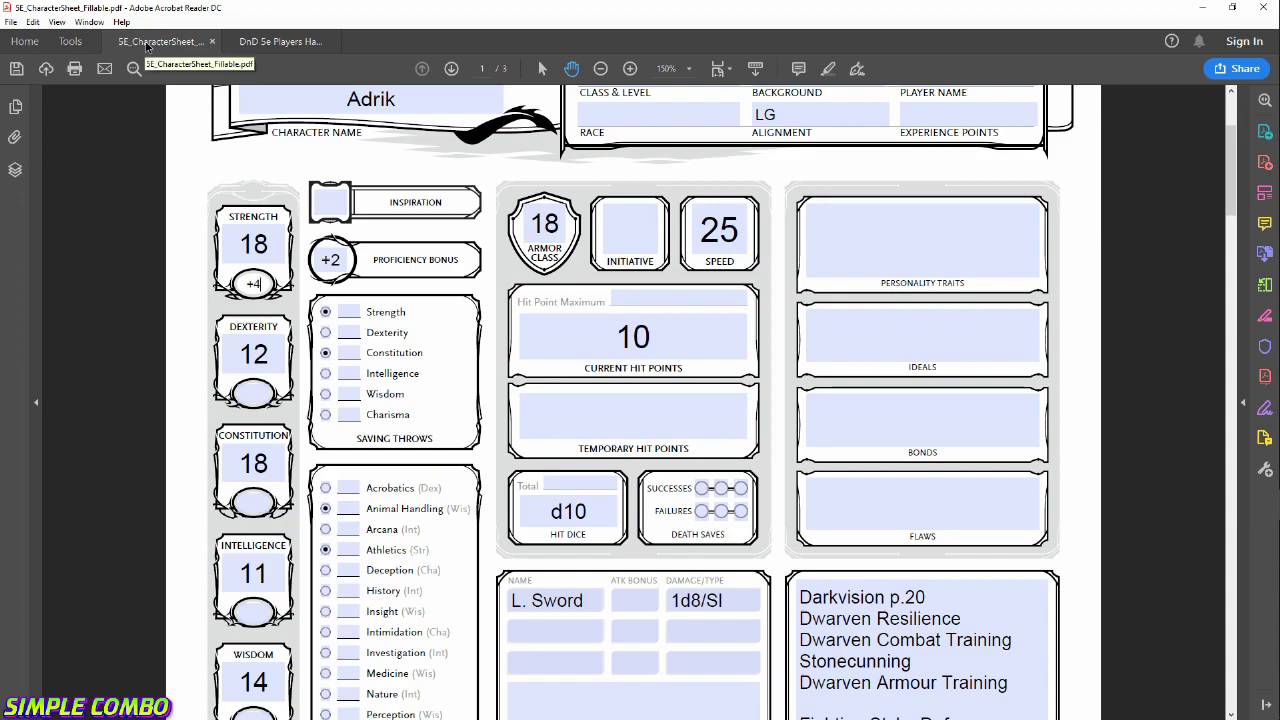
{"action": "scroll", "coordinate": [286, 512], "scroll_direction": "down", "scroll_amount": 1}
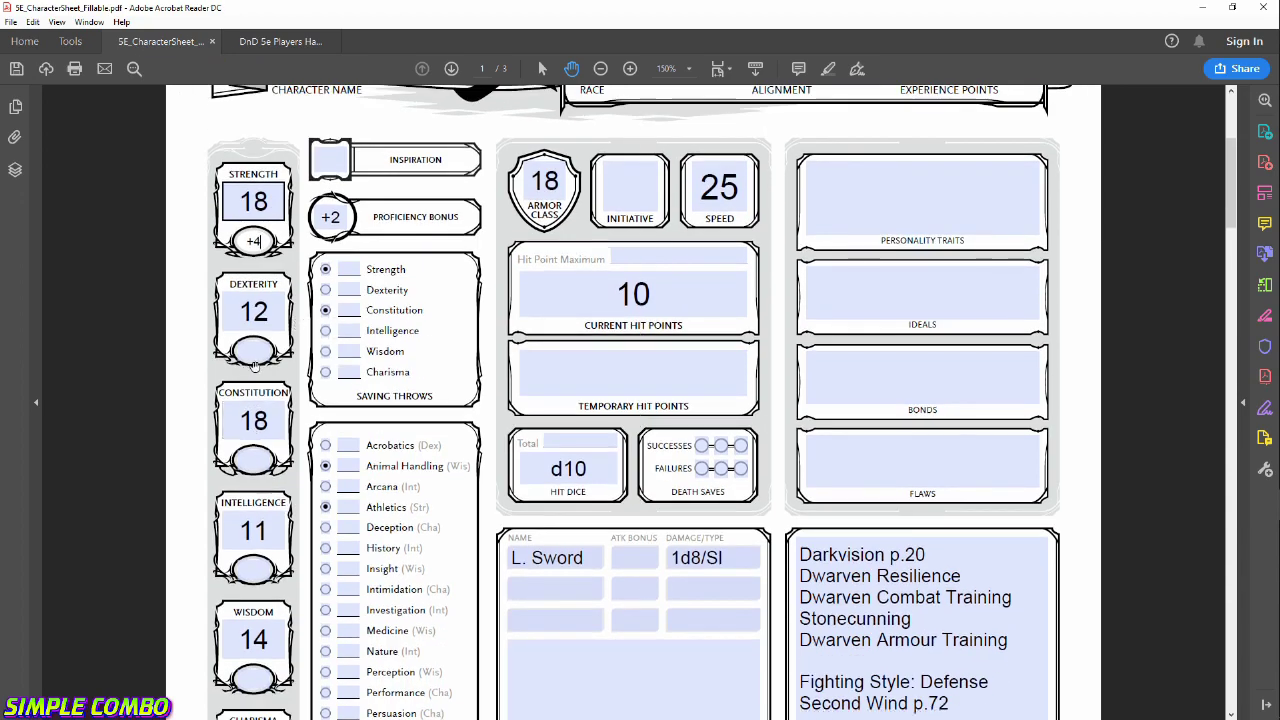
{"action": "left_click", "coordinate": [254, 360]}
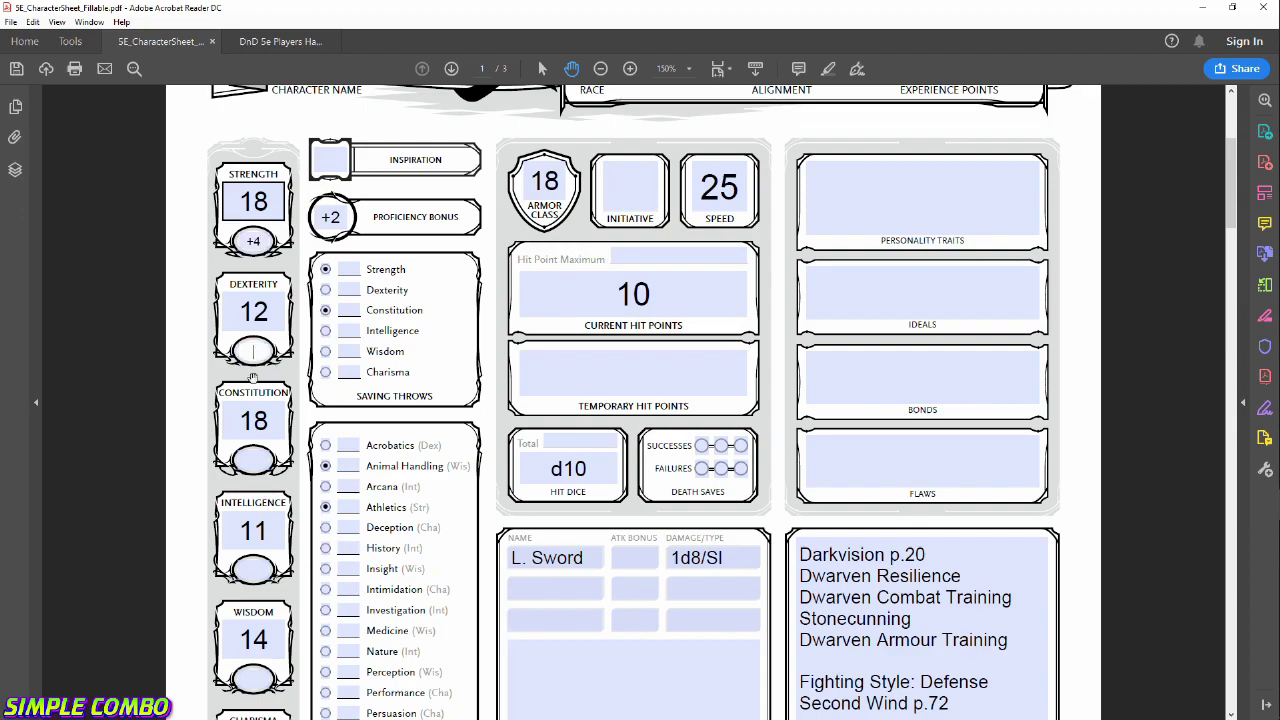
{"action": "type", "text": "+1"}
Set the Intelligence modifier to 0 and select the Passive Wisdom field.
{"action": "scroll", "coordinate": [35, 406], "scroll_direction": "down", "scroll_amount": 1}
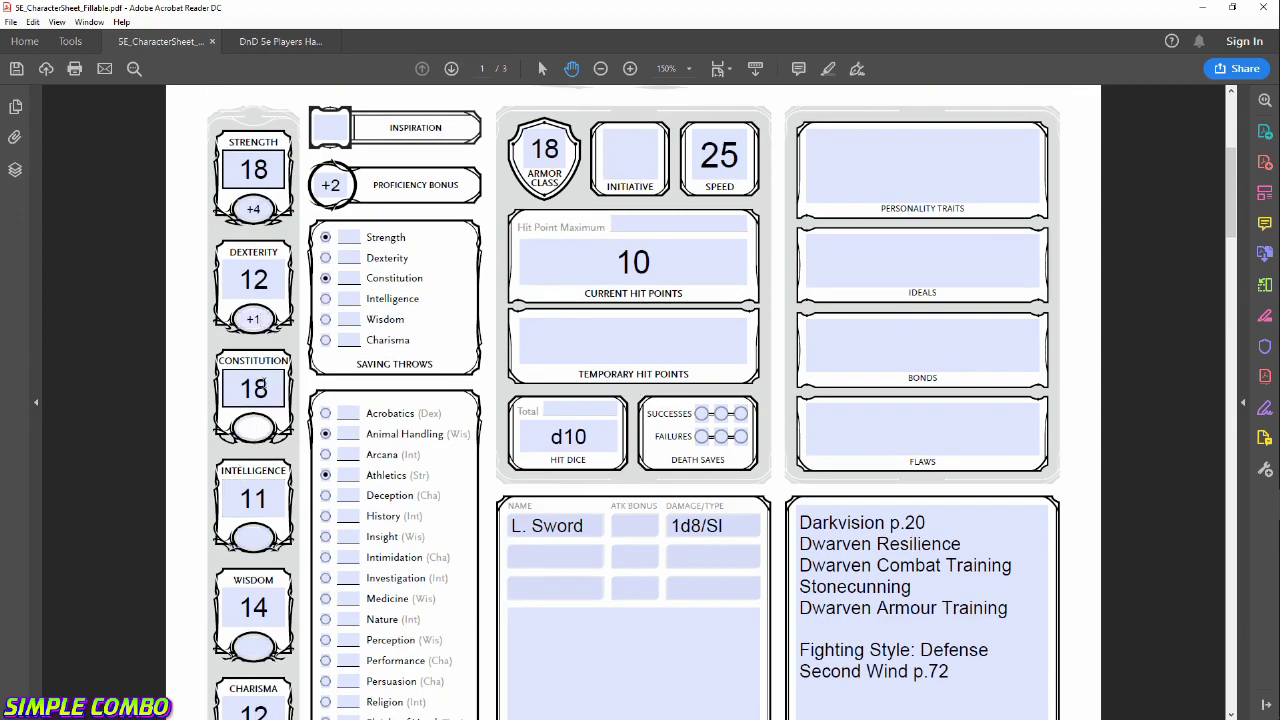
{"action": "scroll", "coordinate": [263, 387], "scroll_direction": "down", "scroll_amount": 4}
{"action": "left_click", "coordinate": [264, 410]}
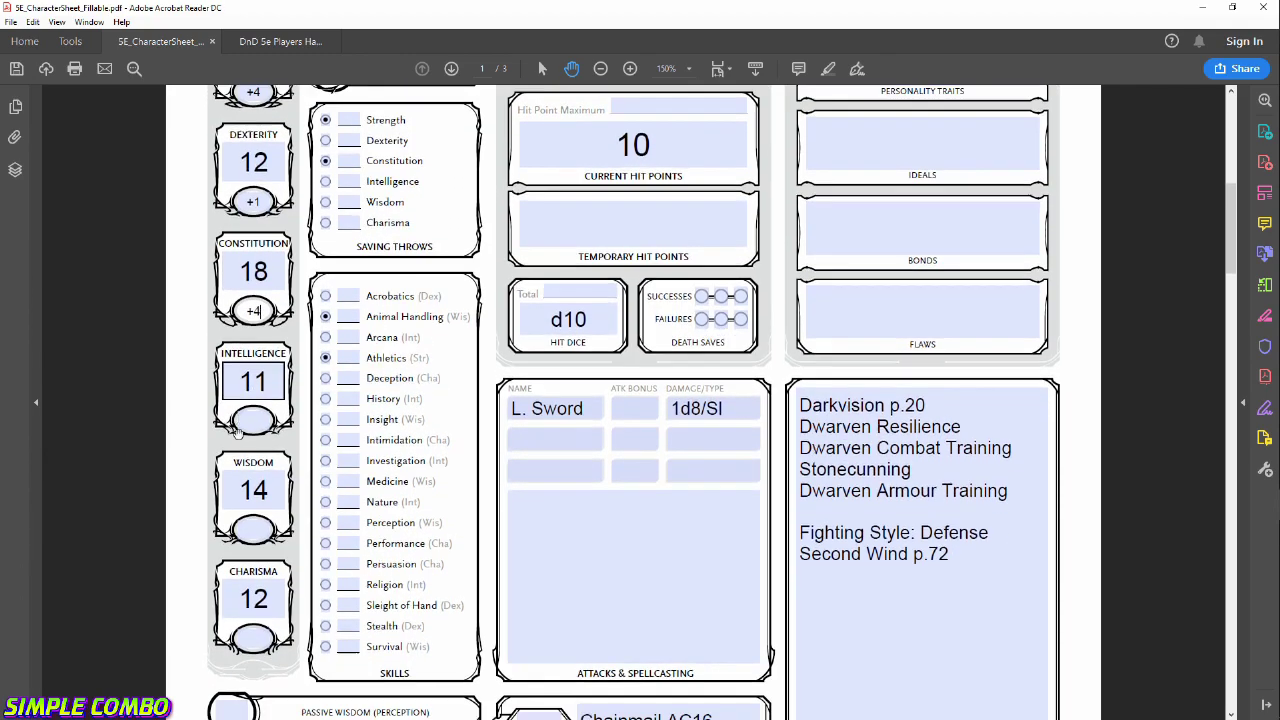
{"action": "type", "text": "0"}
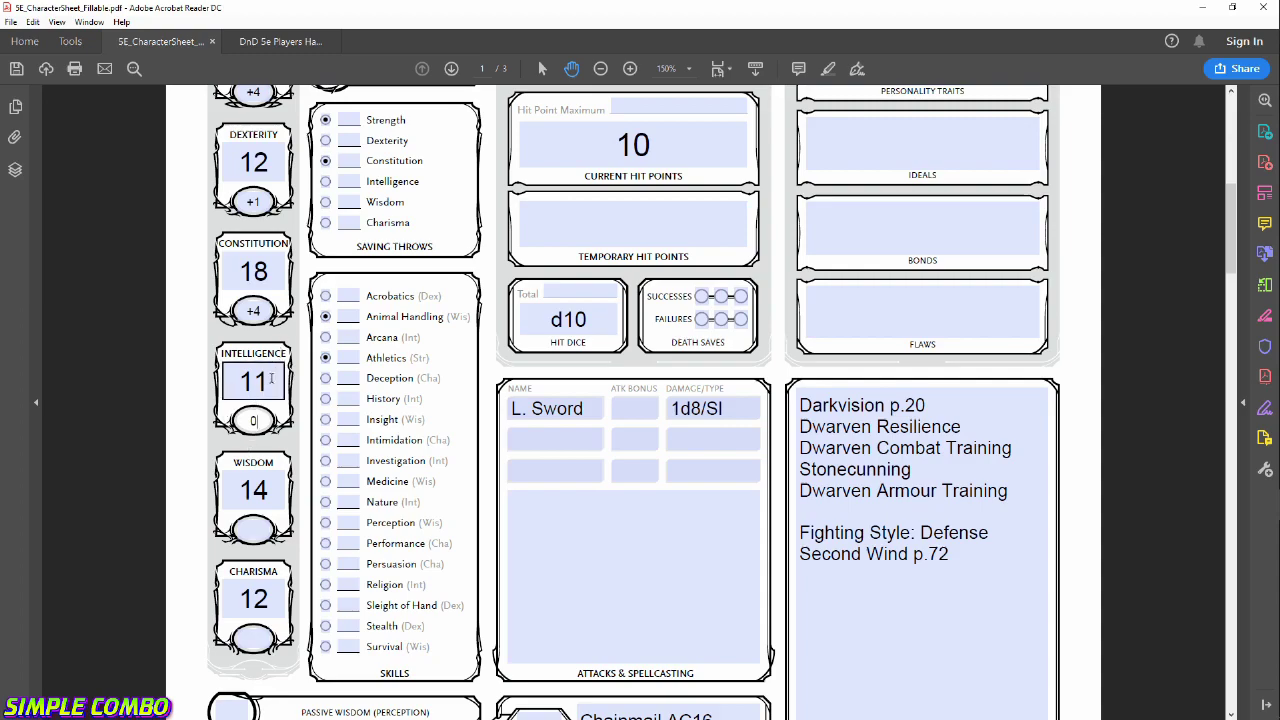
{"action": "scroll", "coordinate": [238, 432], "scroll_direction": "down", "scroll_amount": 2}
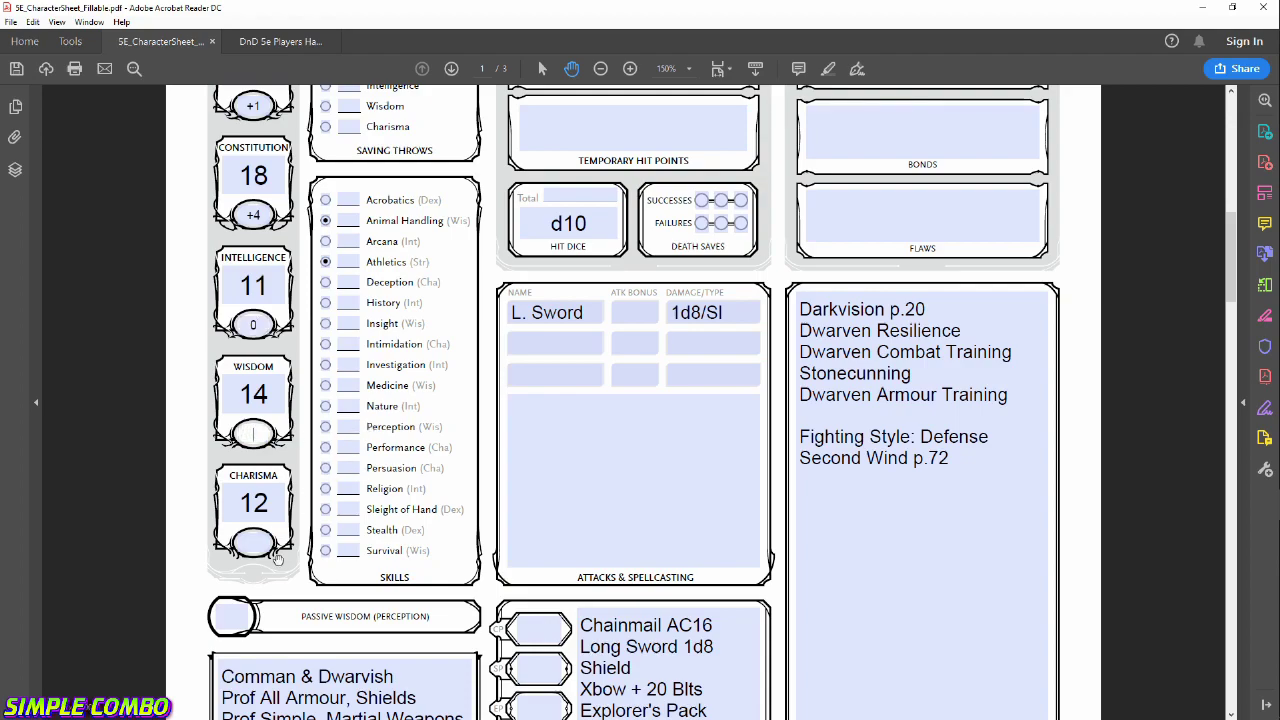
{"action": "scroll", "coordinate": [194, 590], "scroll_direction": "down", "scroll_amount": 1}
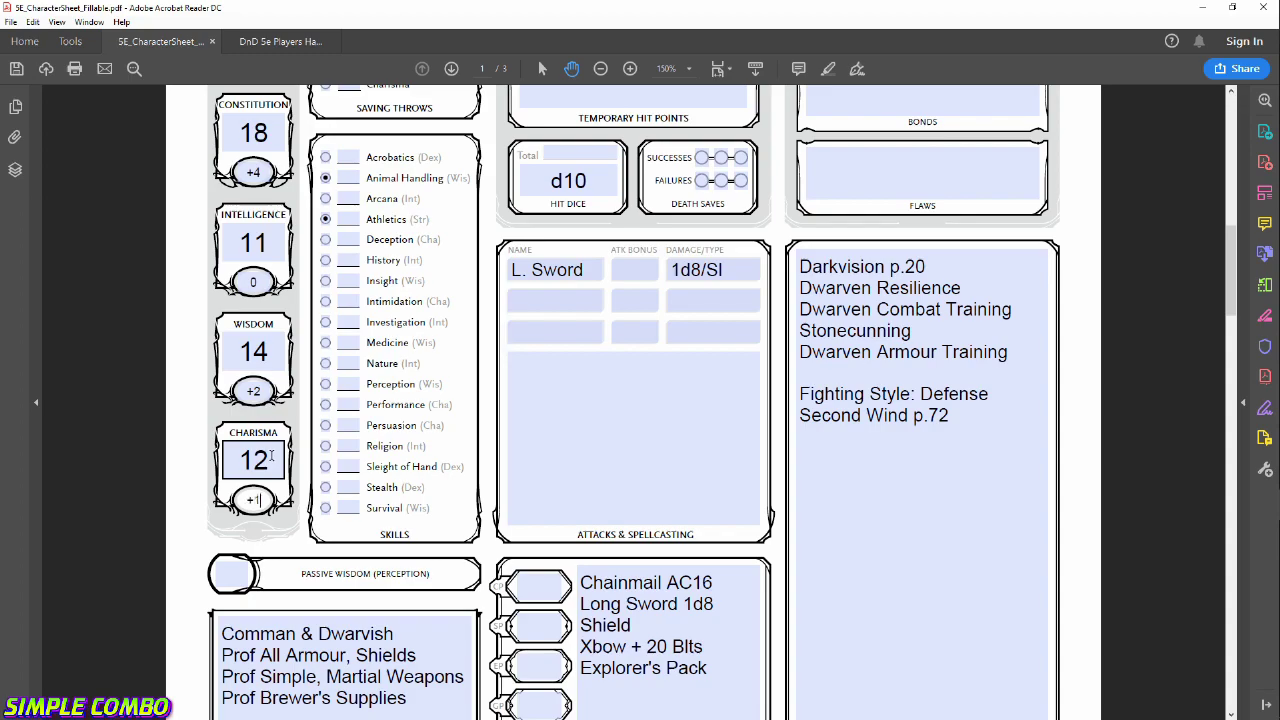
{"action": "scroll", "coordinate": [340, 475], "scroll_direction": "down", "scroll_amount": 1}
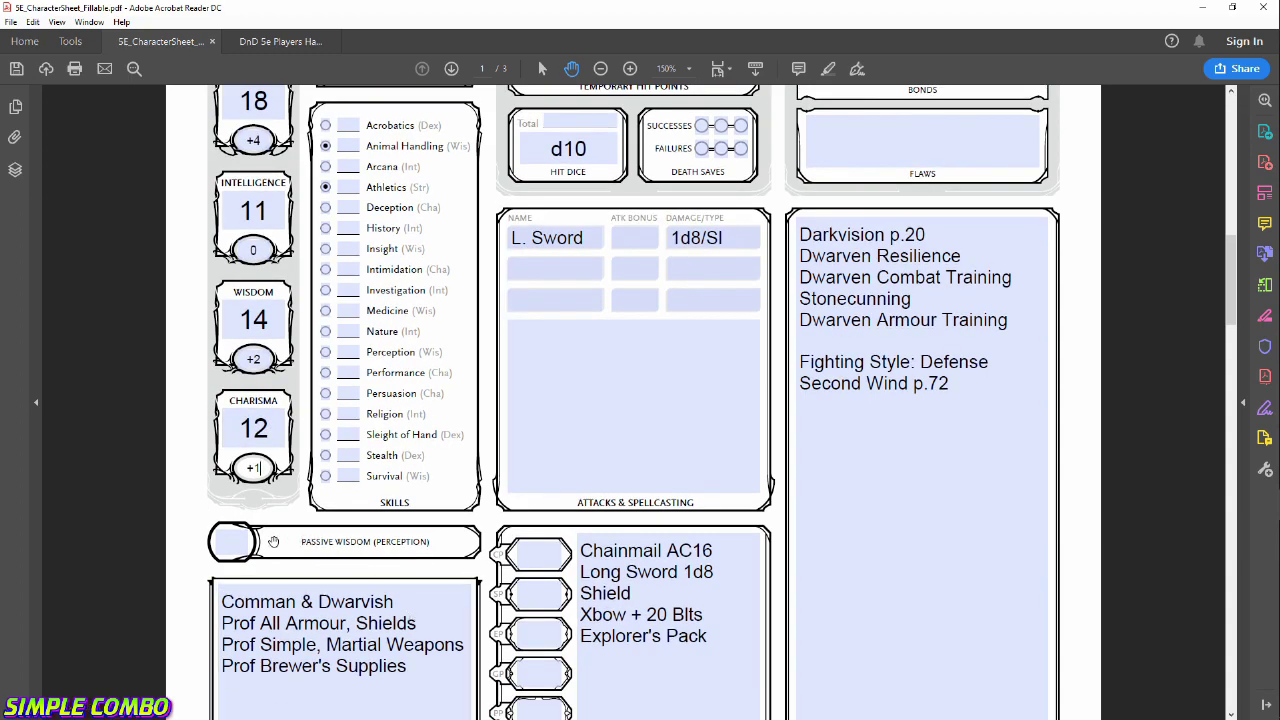
{"action": "left_click", "coordinate": [234, 545]}
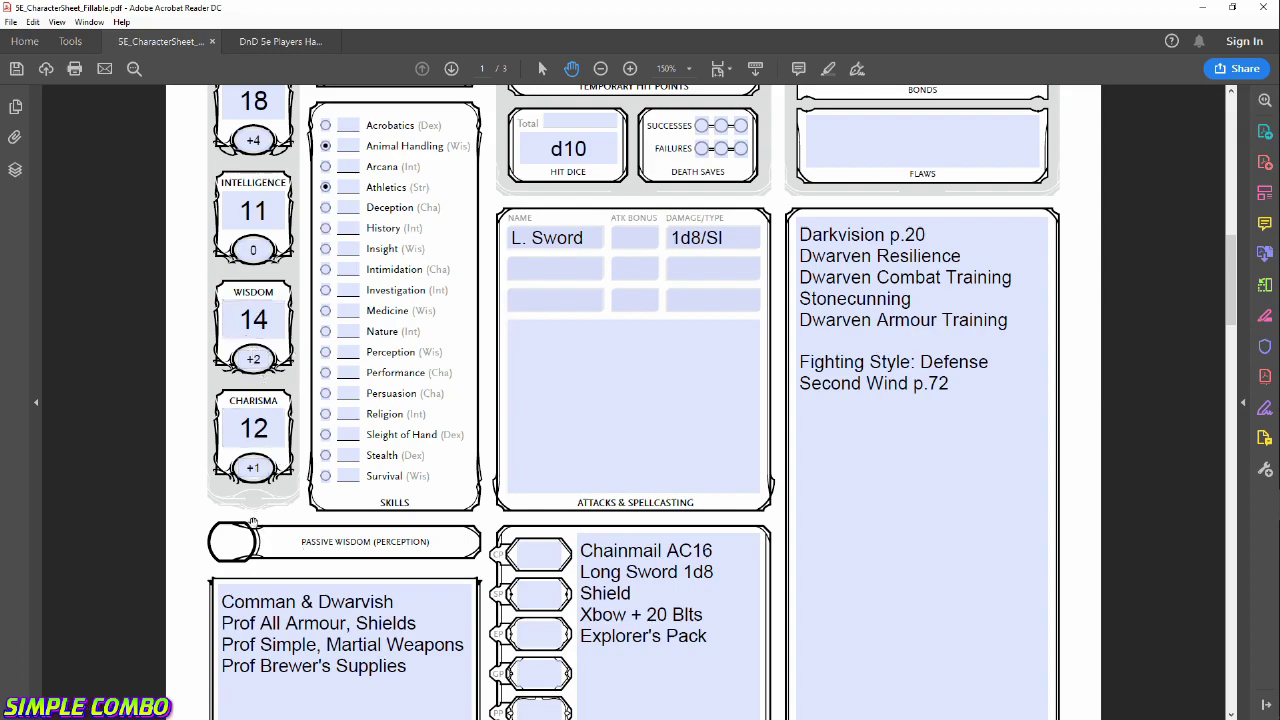
Enter 12 as the Passive Wisdom (Perception) value.
{"action": "type", "text": "12"}
{"action": "scroll", "coordinate": [186, 545], "scroll_direction": "up", "scroll_amount": 5}
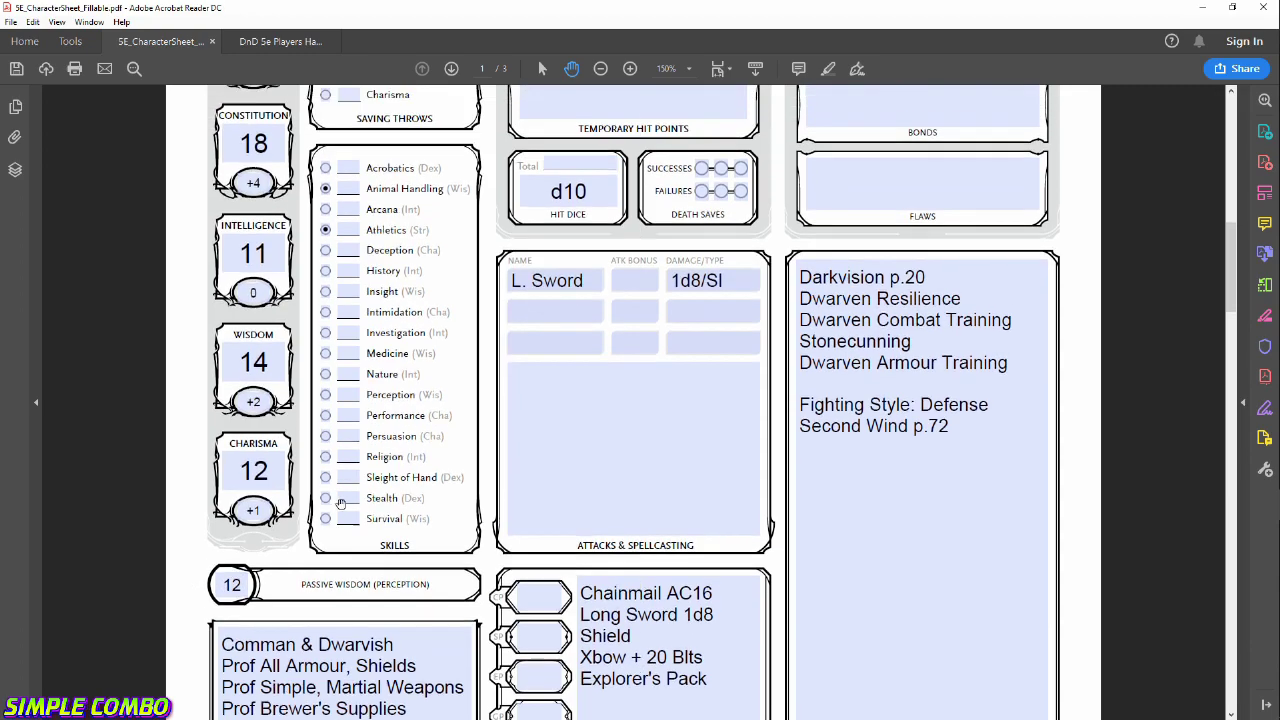
{"action": "scroll", "coordinate": [312, 494], "scroll_direction": "up", "scroll_amount": 6}
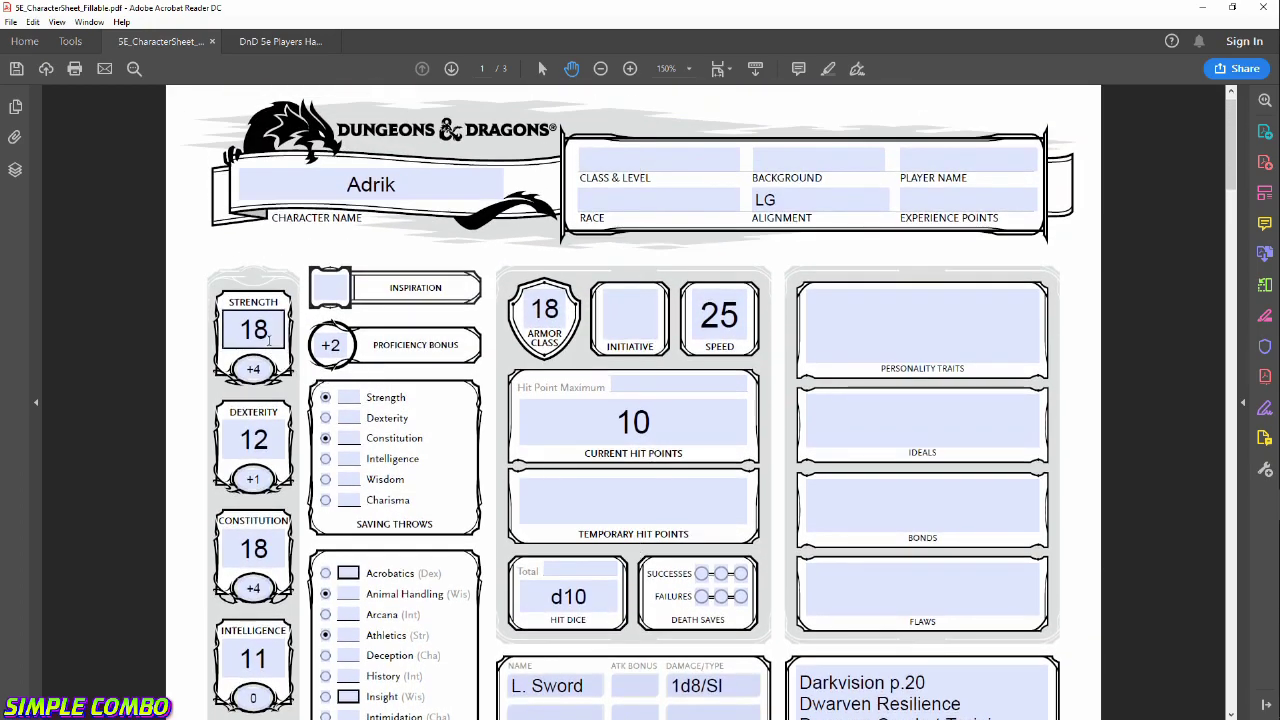
{"action": "scroll", "coordinate": [282, 365], "scroll_direction": "down", "scroll_amount": 2}
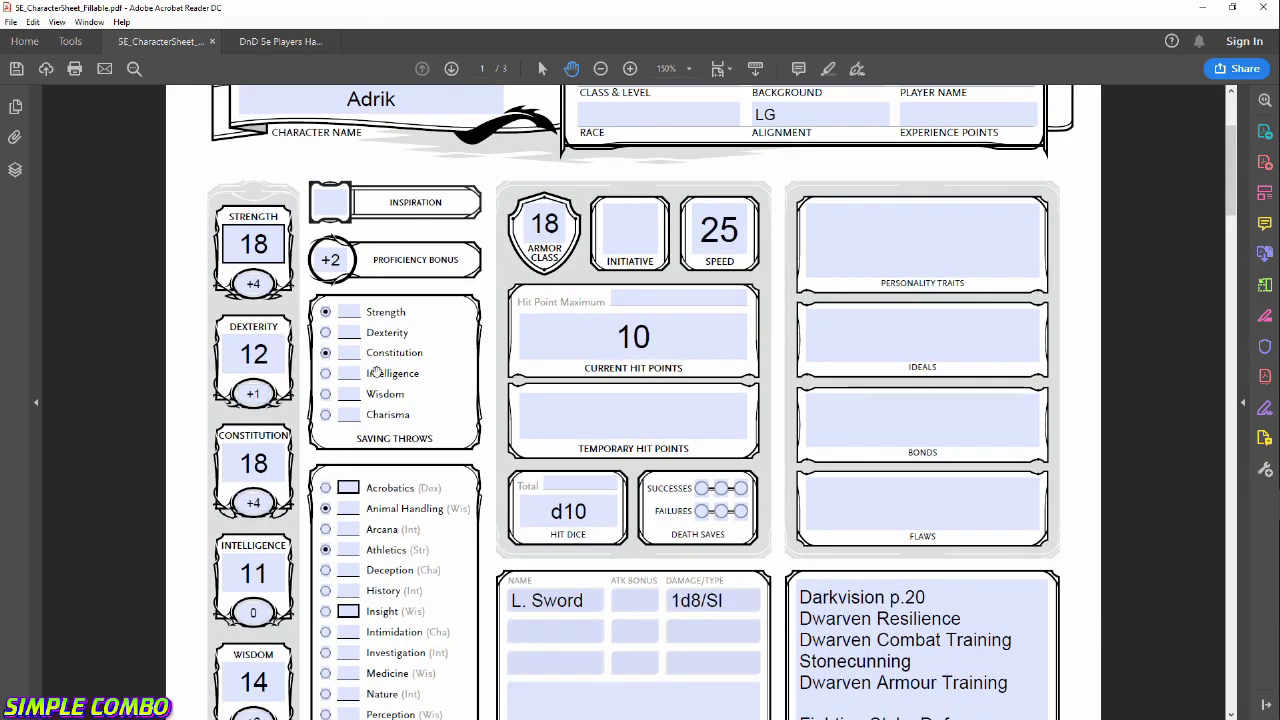
{"action": "scroll", "coordinate": [390, 345], "scroll_direction": "down", "scroll_amount": 1}
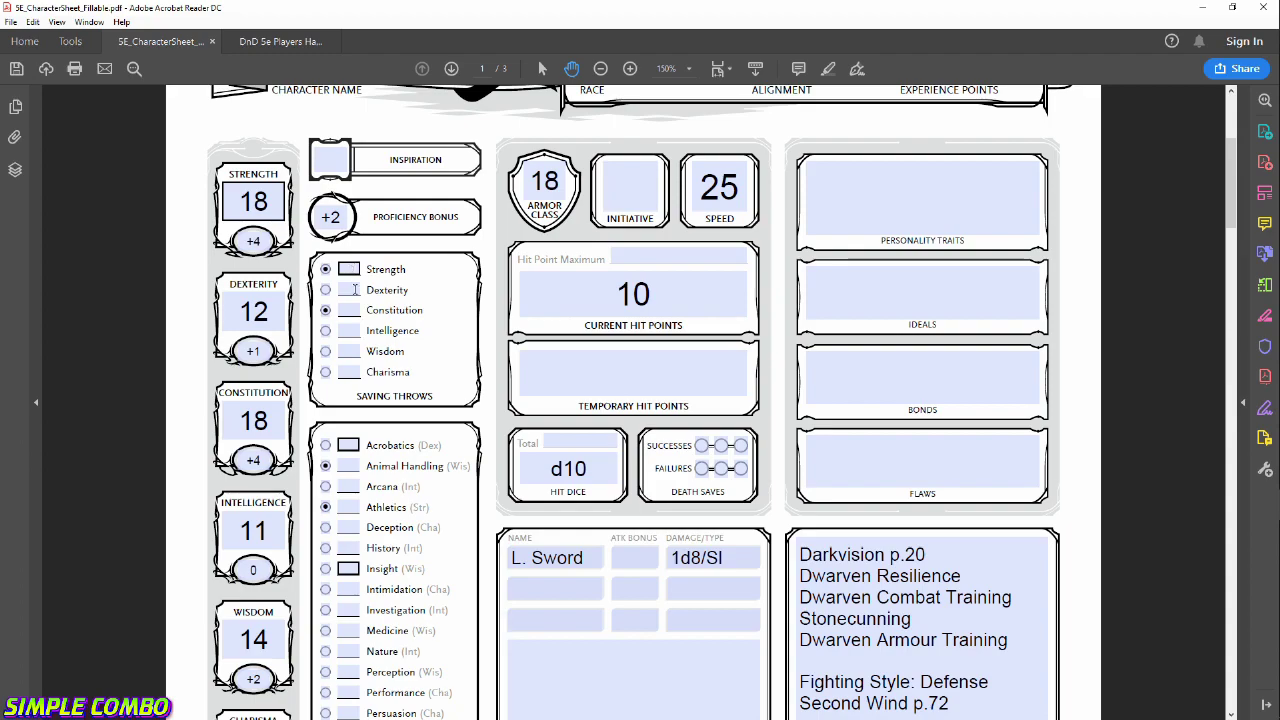
{"action": "scroll", "coordinate": [354, 289], "scroll_direction": "down", "scroll_amount": 1}
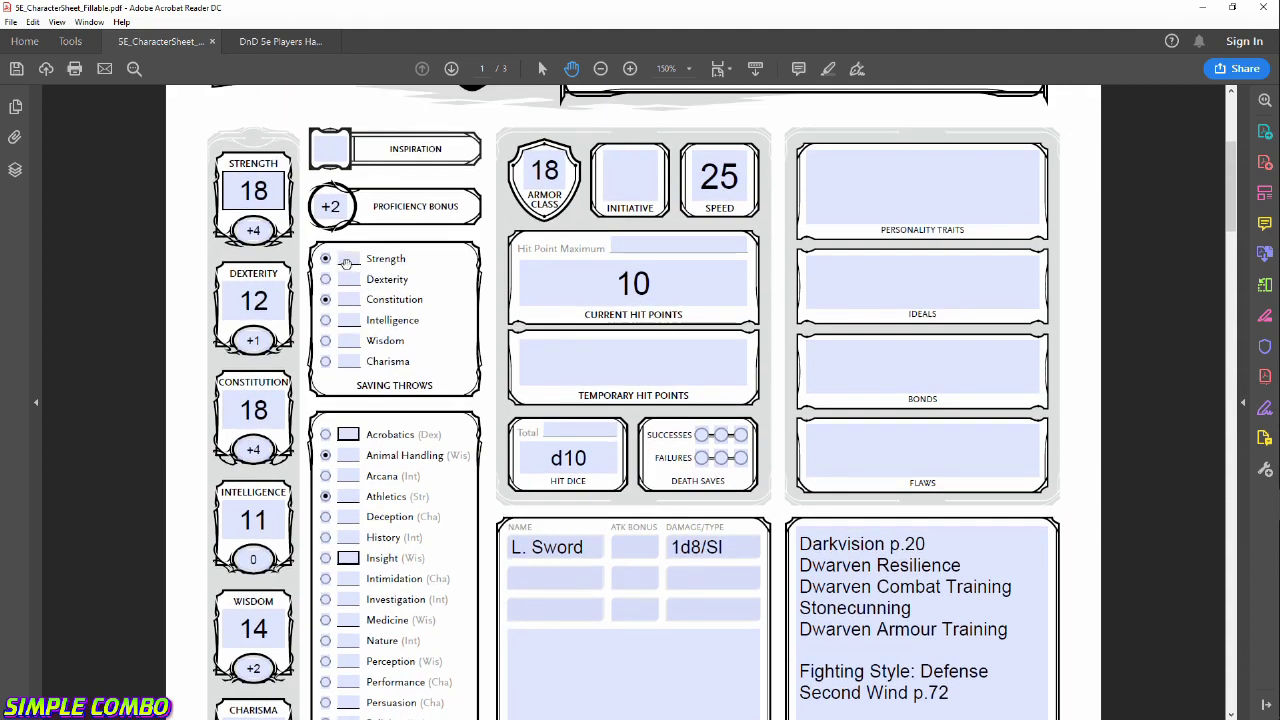
Enter Strength +4 and Constitution +4 saving throws, stepping through the other save boxes.
{"action": "left_click", "coordinate": [346, 262]}
{"action": "type", "text": "+4"}
{"action": "left_click", "coordinate": [350, 284]}
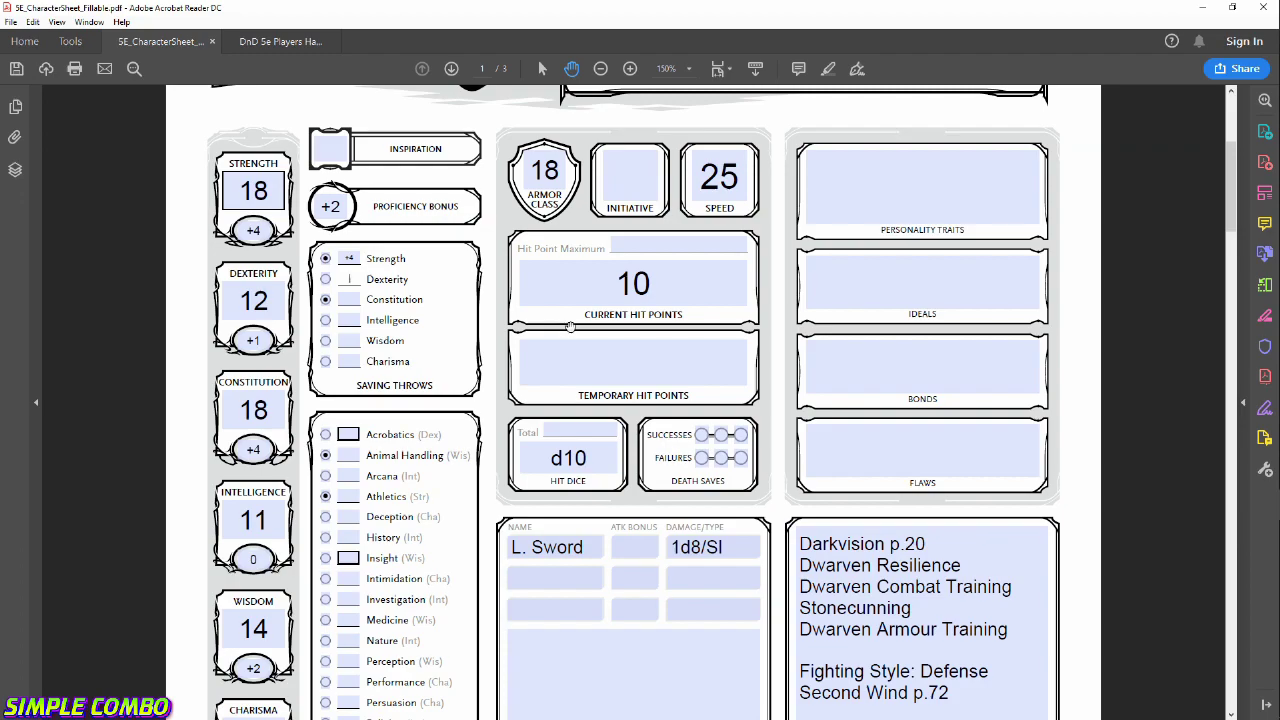
{"action": "left_click", "coordinate": [357, 306]}
{"action": "type", "text": "+4"}
{"action": "left_click", "coordinate": [345, 322]}
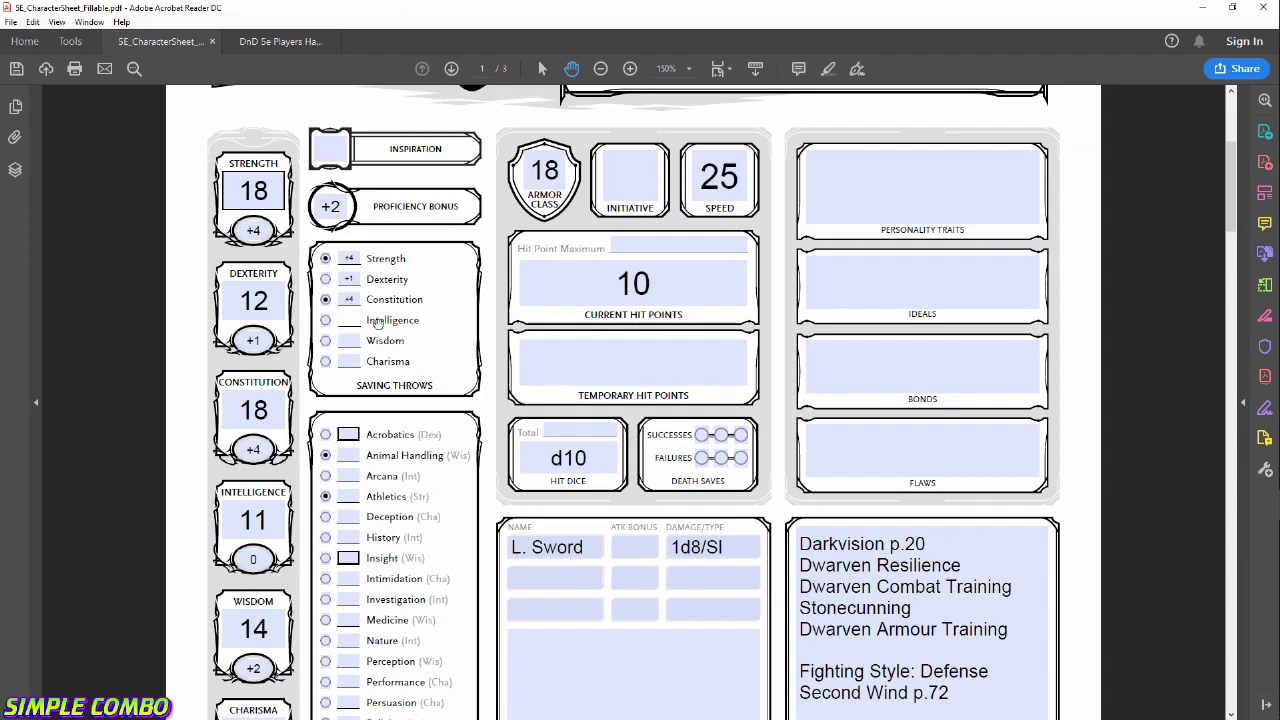
{"action": "left_click", "coordinate": [352, 341]}
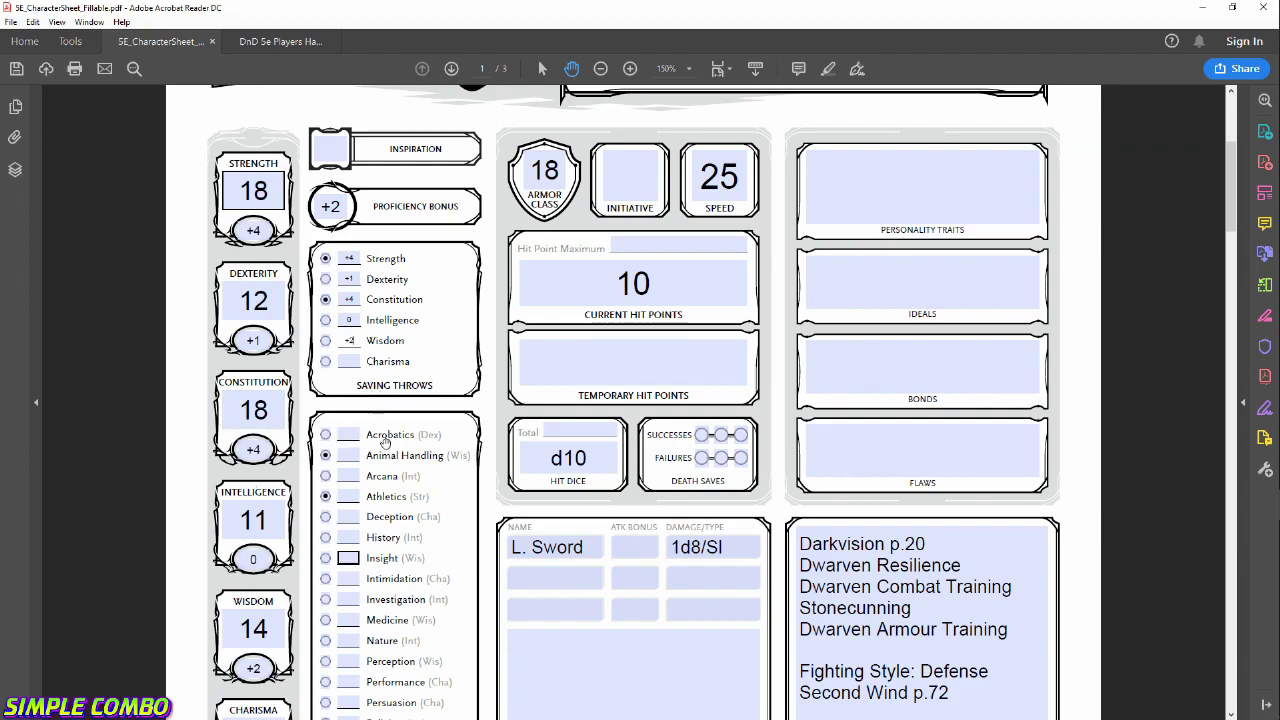
{"action": "scroll", "coordinate": [455, 408], "scroll_direction": "down", "scroll_amount": 1}
{"action": "scroll", "coordinate": [345, 300], "scroll_direction": "down", "scroll_amount": 1}
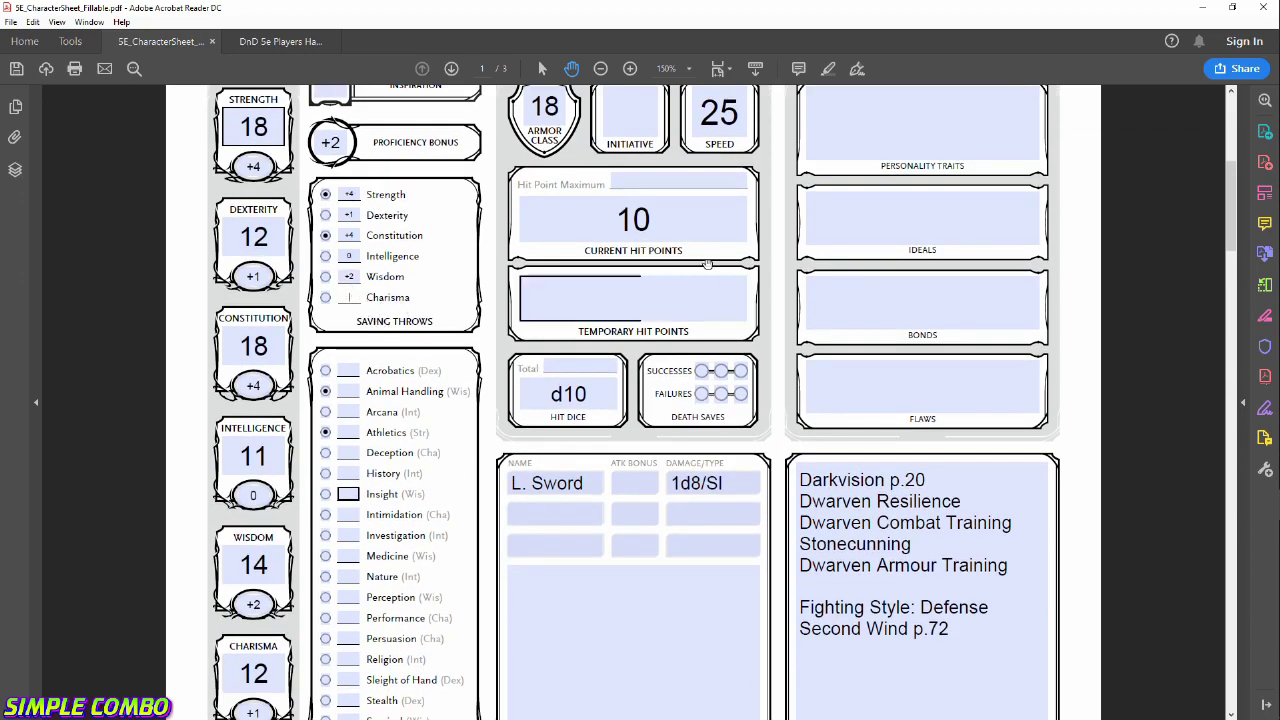
{"action": "scroll", "coordinate": [708, 264], "scroll_direction": "up", "scroll_amount": 2}
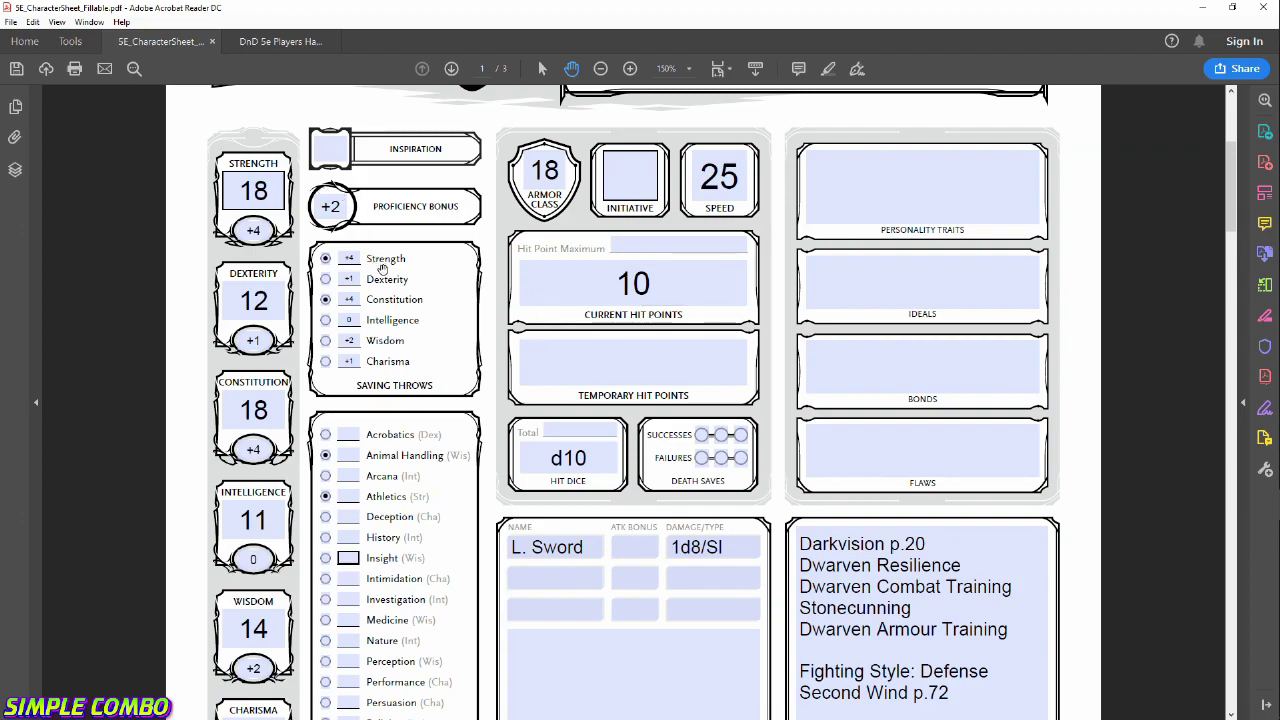
Enter a +2 bonus for Animal Handling and +4 for Athletics.
{"action": "scroll", "coordinate": [386, 261], "scroll_direction": "down", "scroll_amount": 3}
{"action": "left_click", "coordinate": [326, 347]}
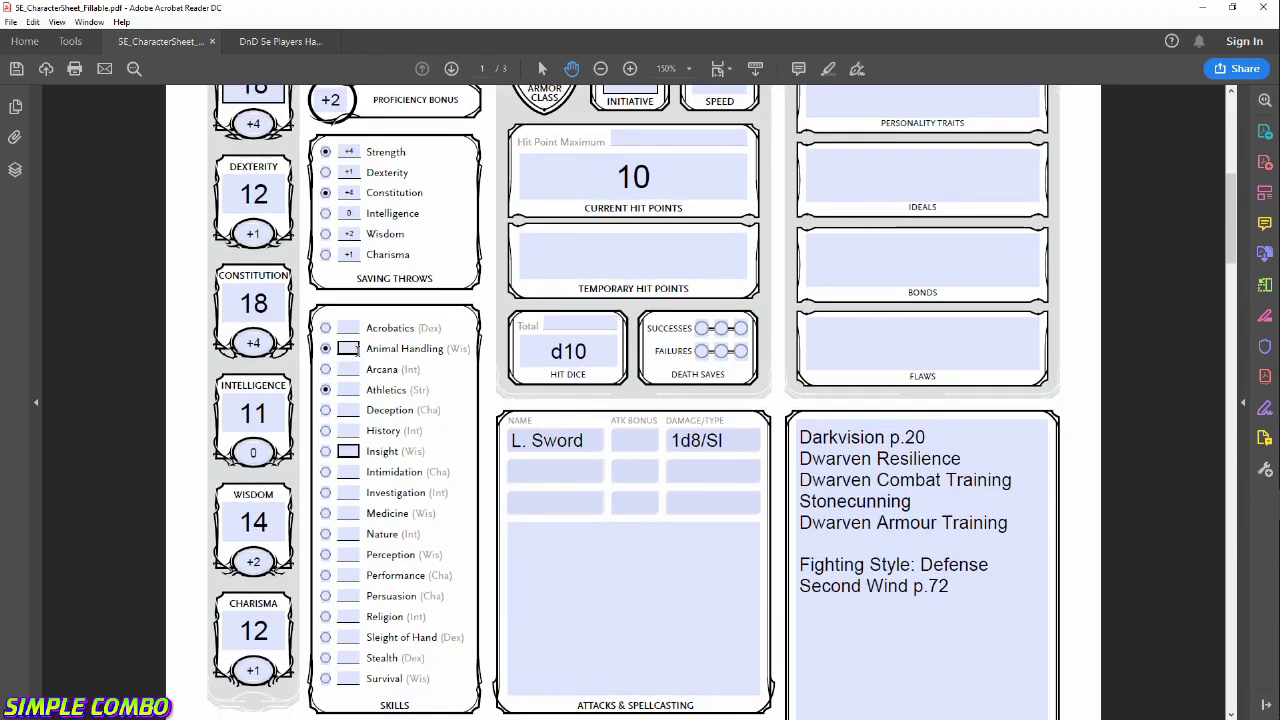
{"action": "type", "text": "+2"}
{"action": "left_click", "coordinate": [347, 392]}
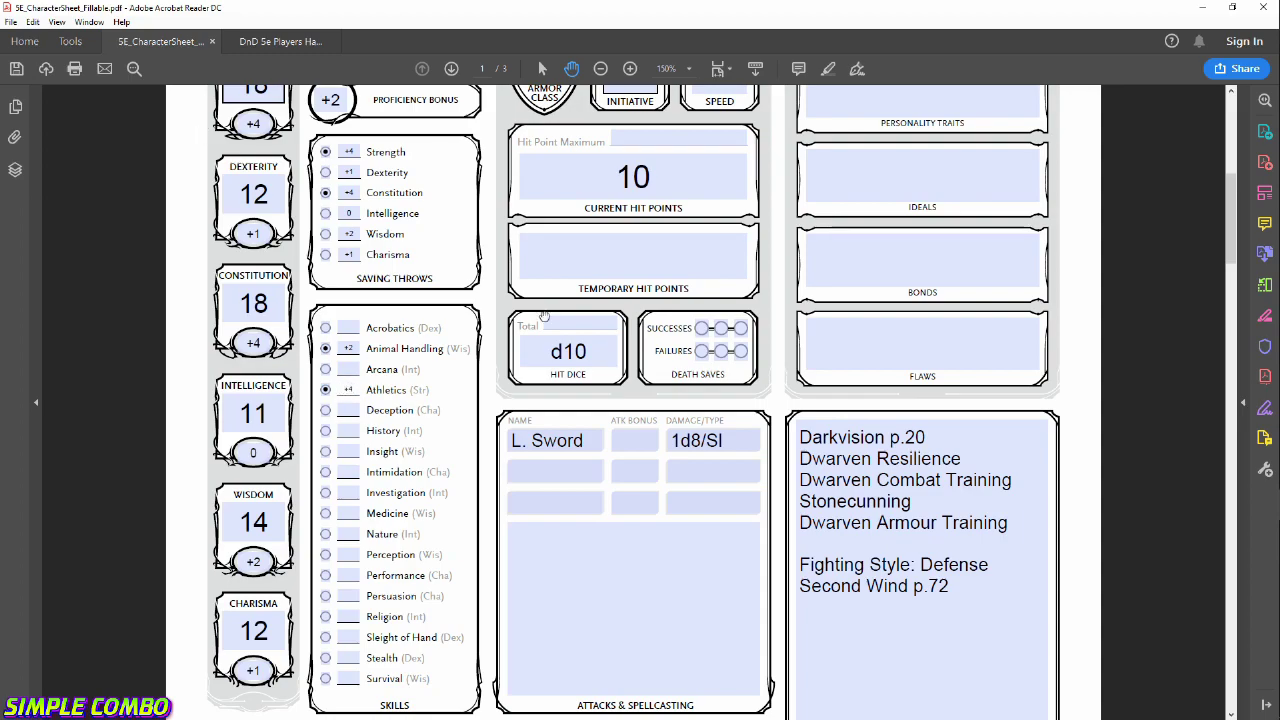
{"action": "left_click", "coordinate": [718, 596]}
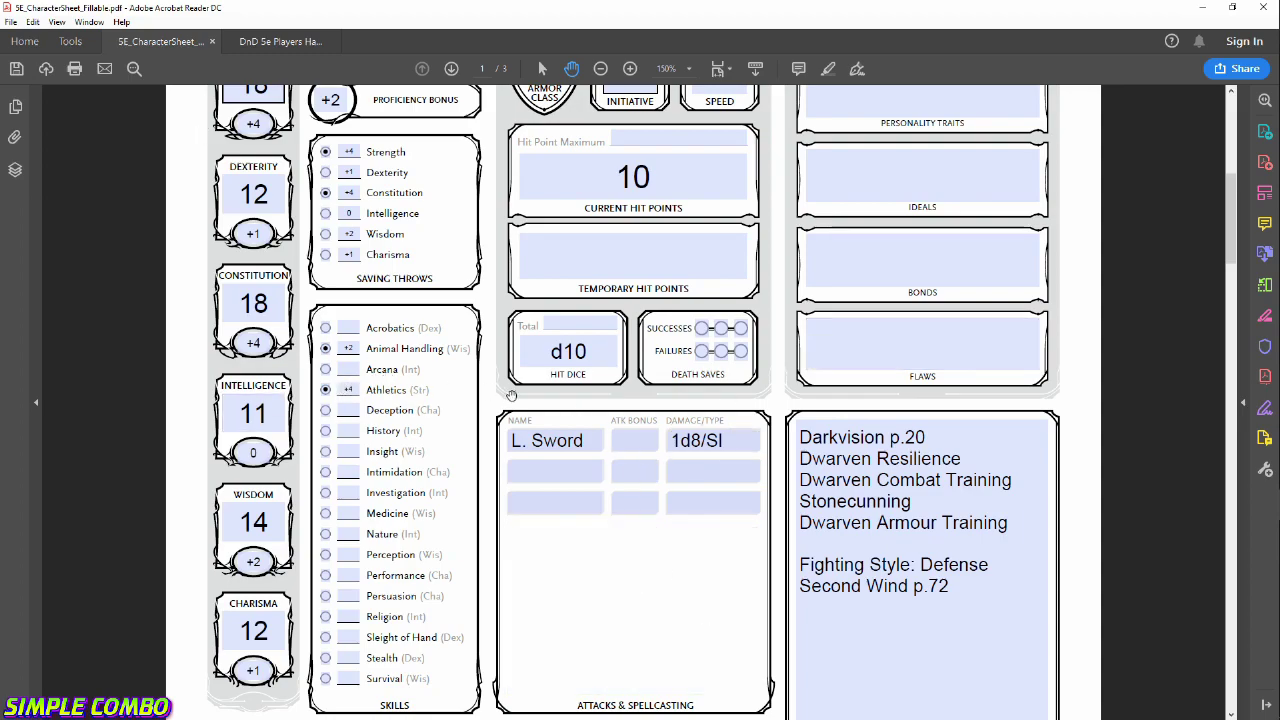
Zoom the sheet out to 100%, back to 150%, and select Current Hit Points.
{"action": "scroll", "coordinate": [511, 396], "scroll_direction": "up", "scroll_amount": 4}
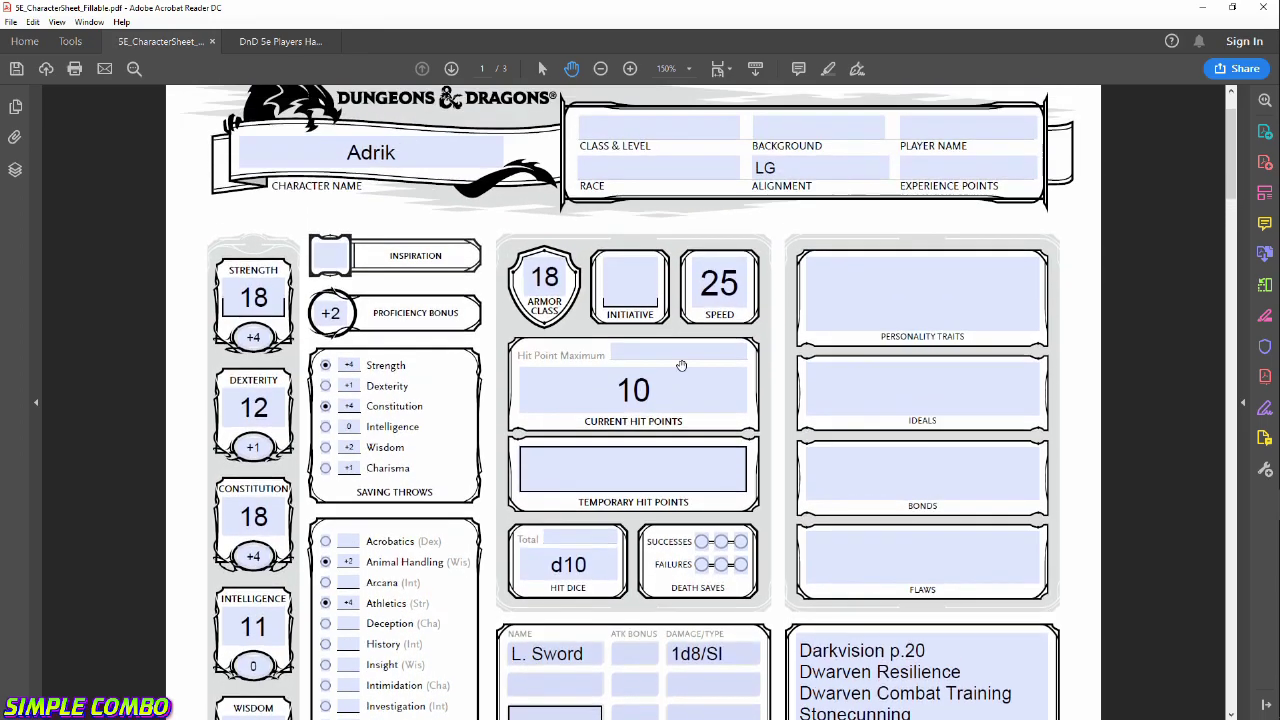
{"action": "right_click", "coordinate": [648, 422]}
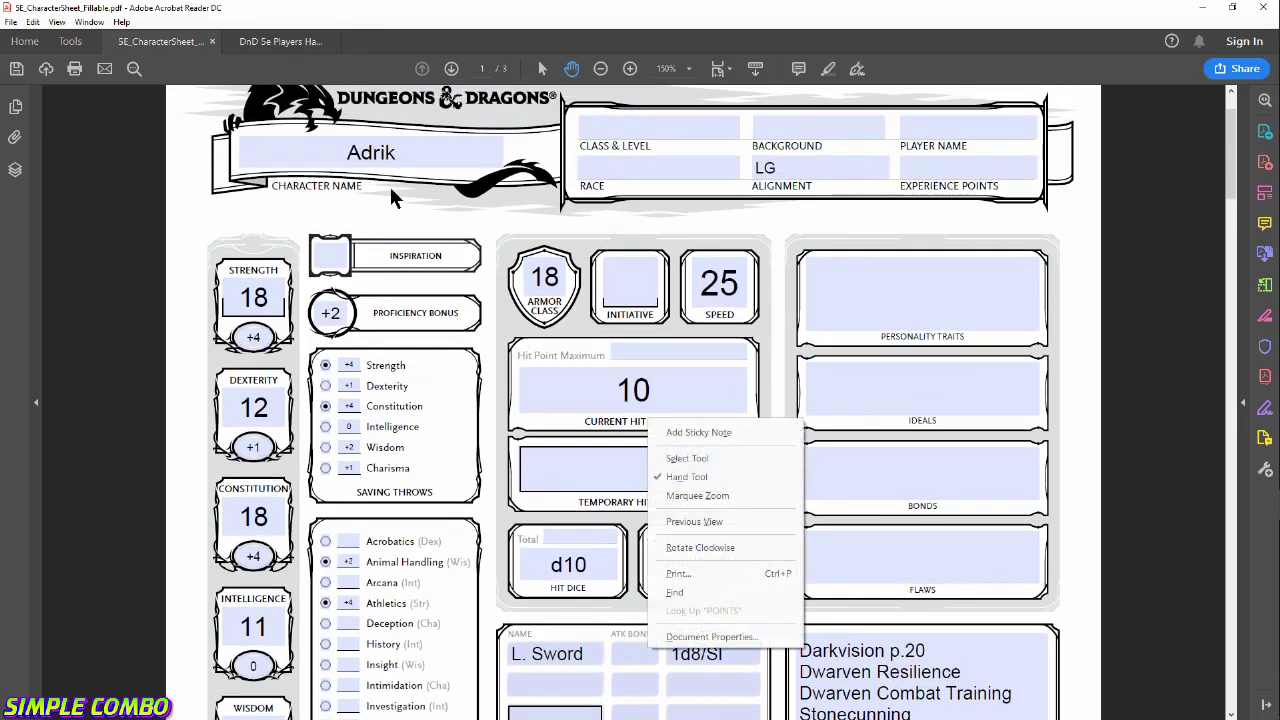
{"action": "key", "text": "Escape"}
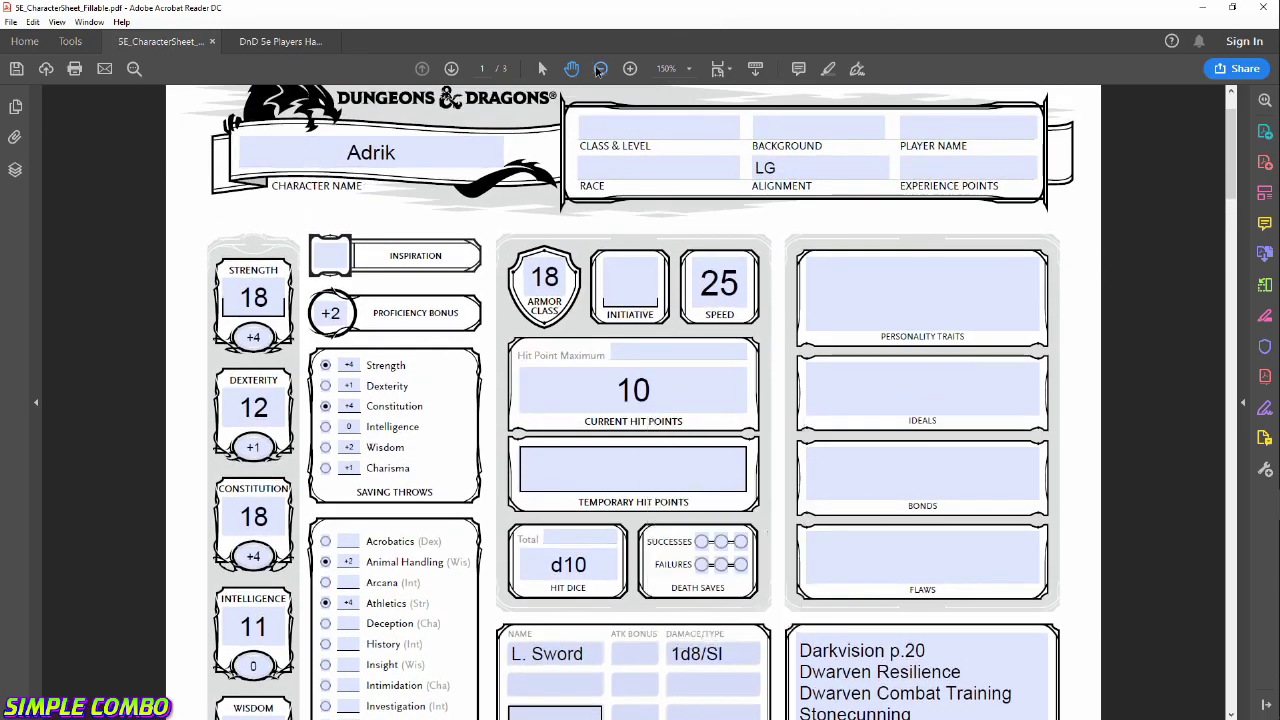
{"action": "left_click", "coordinate": [600, 68]}
{"action": "left_click", "coordinate": [600, 68]}
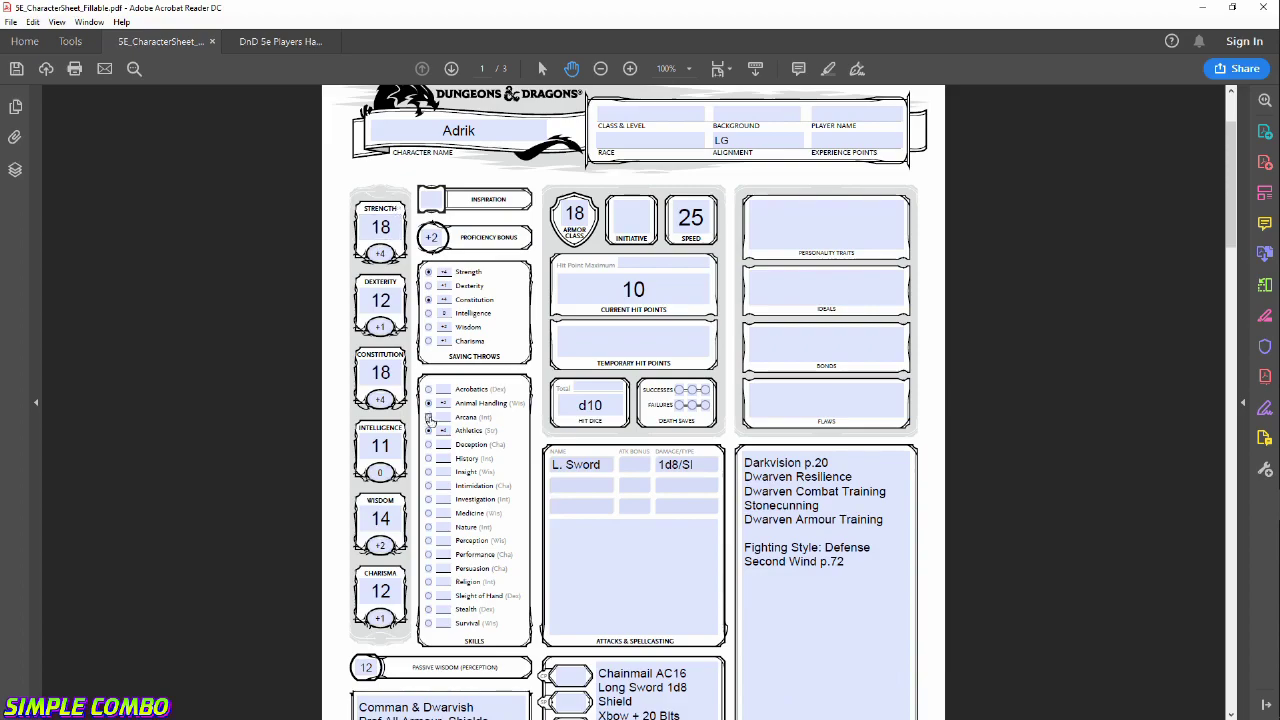
{"action": "scroll", "coordinate": [428, 418], "scroll_direction": "down", "scroll_amount": 1}
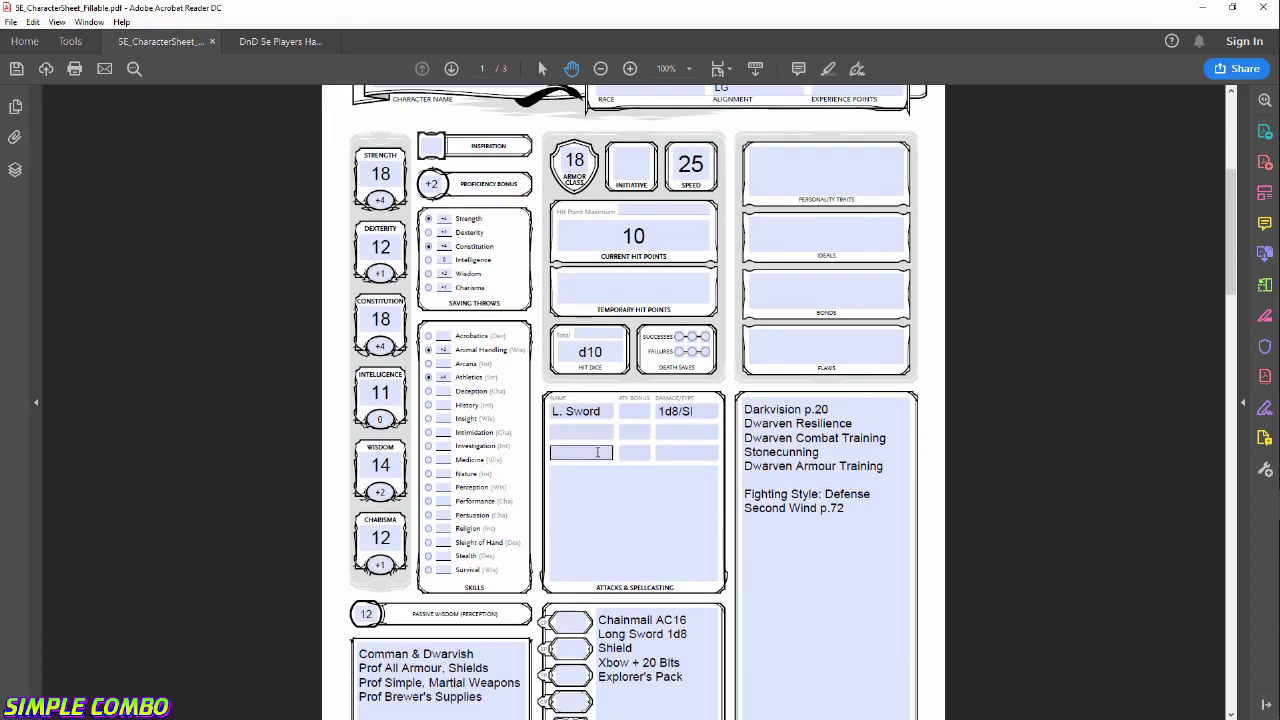
{"action": "left_click", "coordinate": [630, 68]}
{"action": "left_click", "coordinate": [630, 68]}
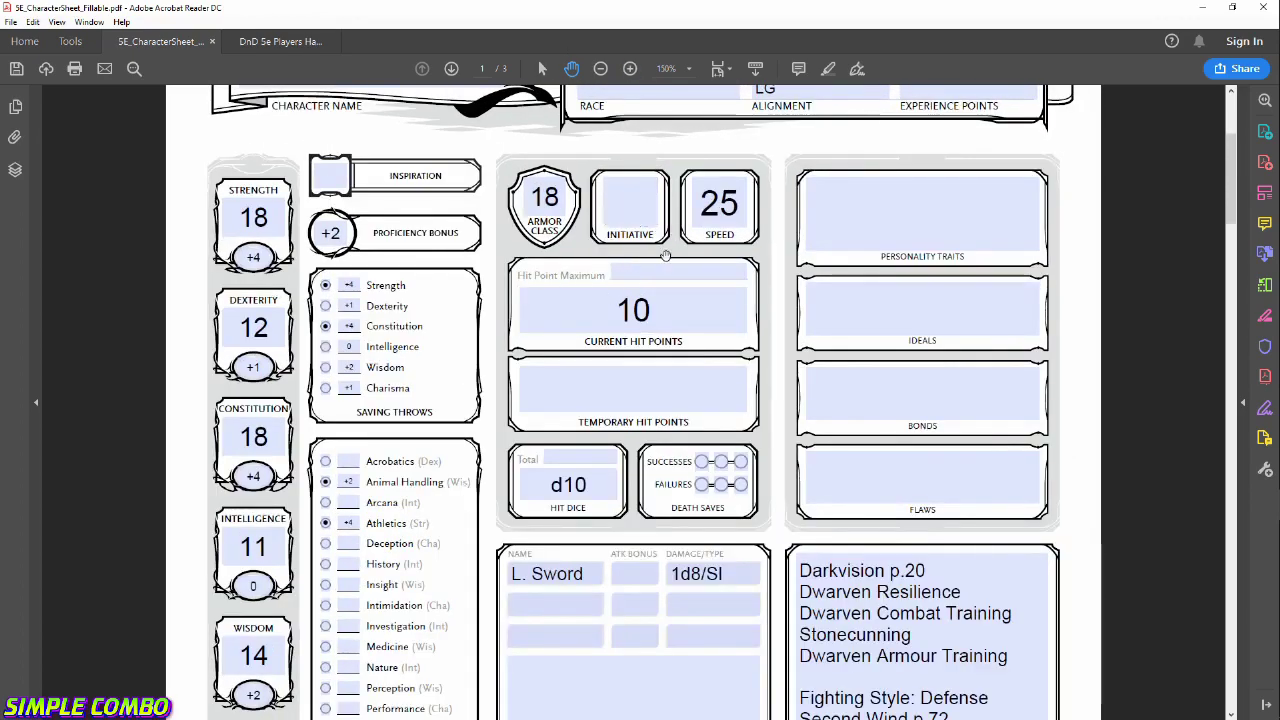
{"action": "scroll", "coordinate": [507, 213], "scroll_direction": "down", "scroll_amount": 1}
{"action": "left_click", "coordinate": [679, 300]}
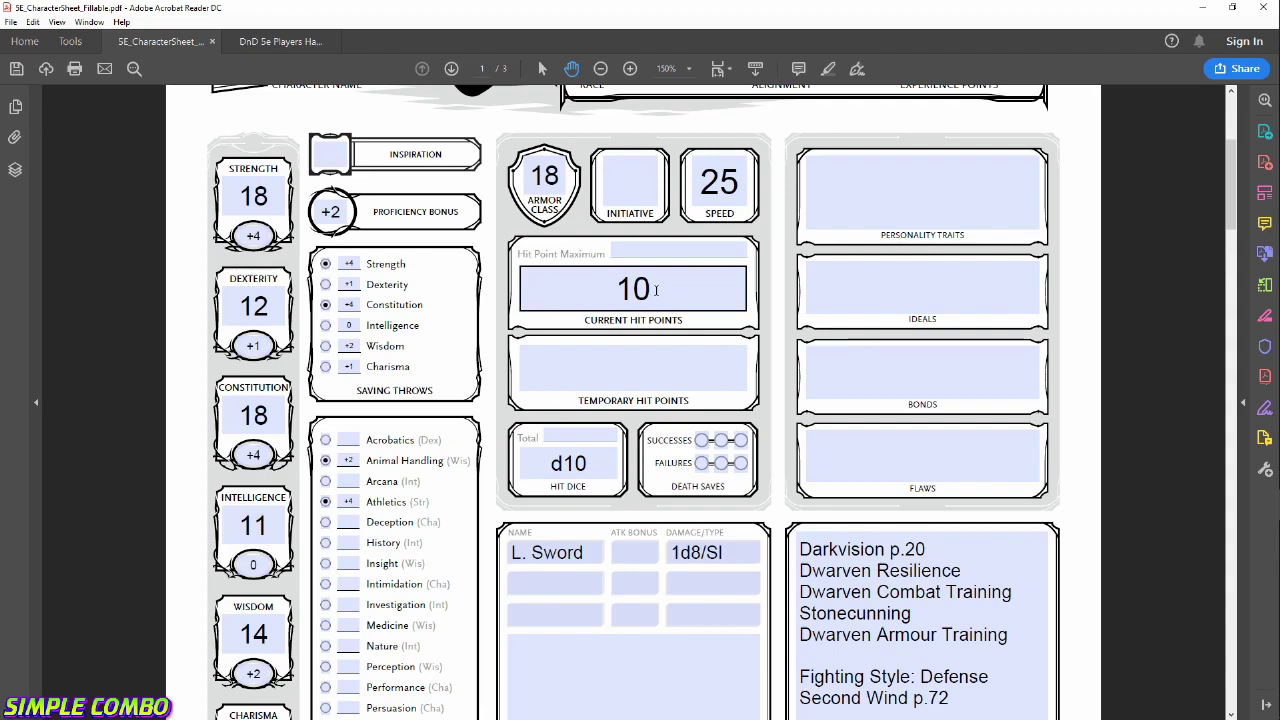
Set Current Hit Points and Hit Point Maximum to 14.
{"action": "left_click", "coordinate": [632, 322]}
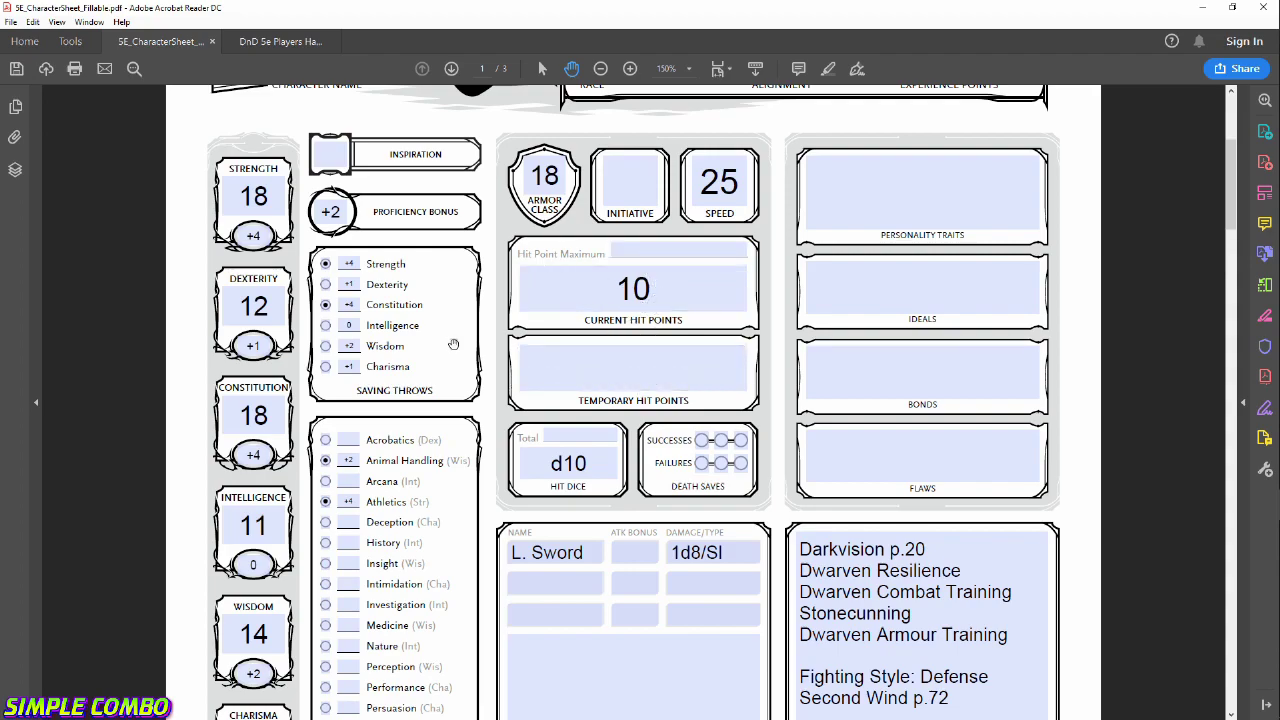
{"action": "left_click", "coordinate": [690, 295]}
{"action": "key", "text": "BackSpace"}
{"action": "type", "text": "4"}
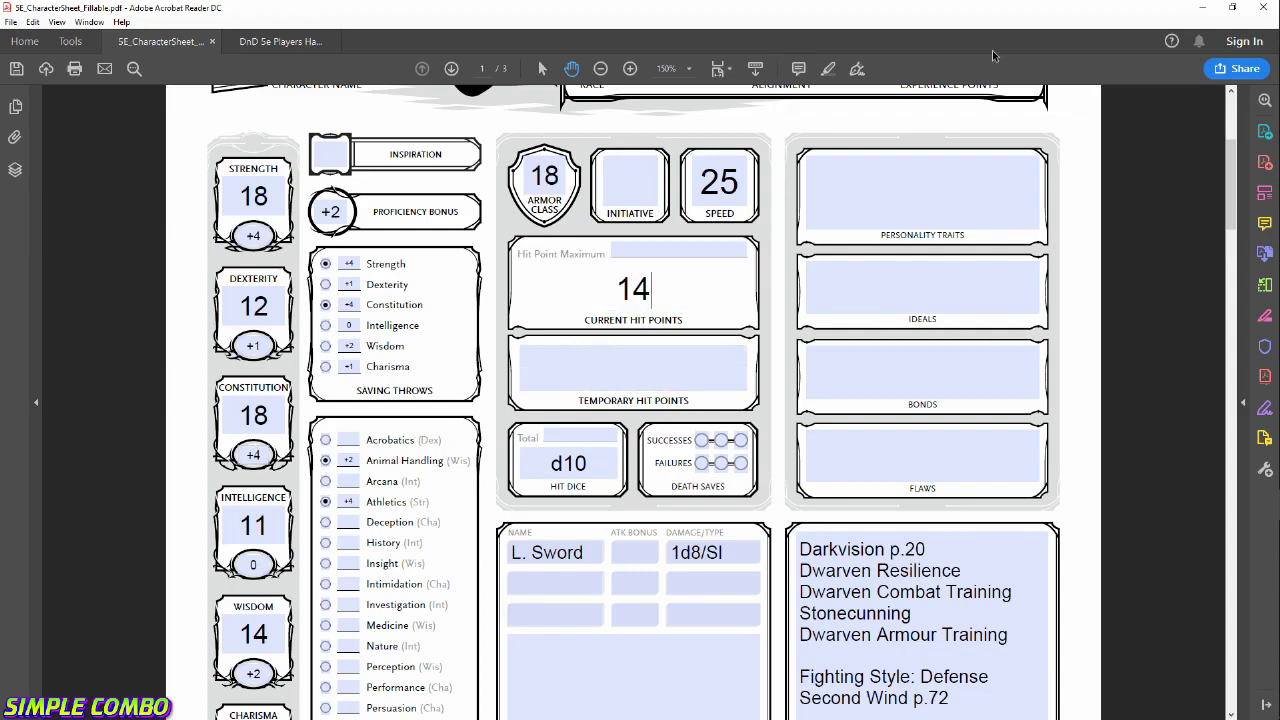
{"action": "right_click", "coordinate": [650, 260]}
{"action": "left_click", "coordinate": [632, 253]}
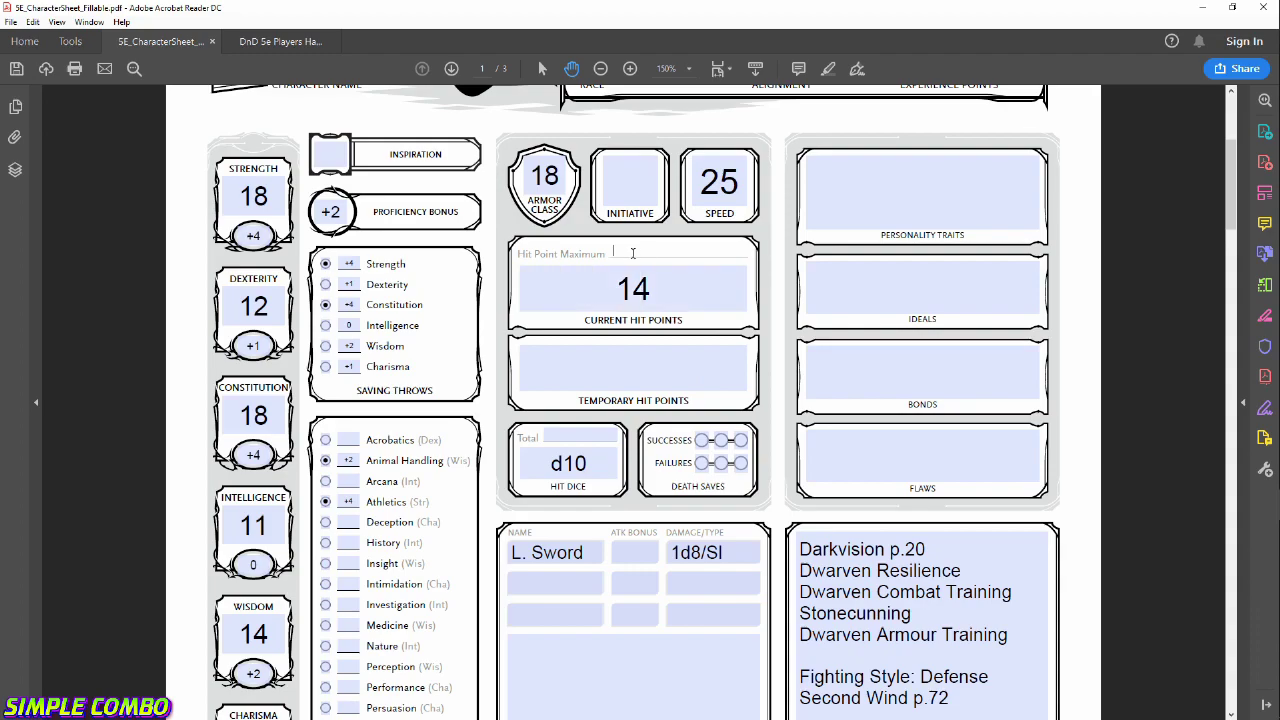
{"action": "type", "text": "14"}
Enter Hit Dice as 1d10 with a hit dice total of 1.
{"action": "left_click", "coordinate": [566, 463]}
{"action": "key", "text": "BackSpace"}
{"action": "type", "text": "1d"}
{"action": "left_click", "coordinate": [581, 436]}
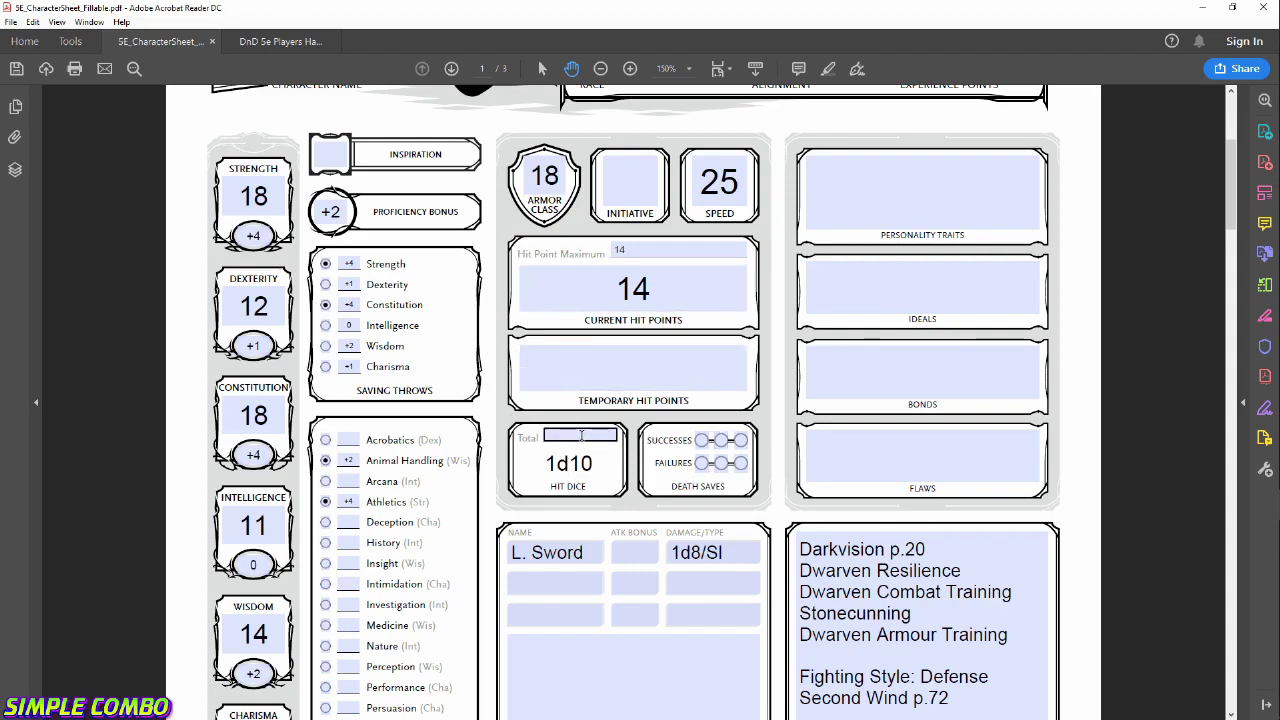
{"action": "type", "text": "1"}
{"action": "left_click", "coordinate": [746, 371]}
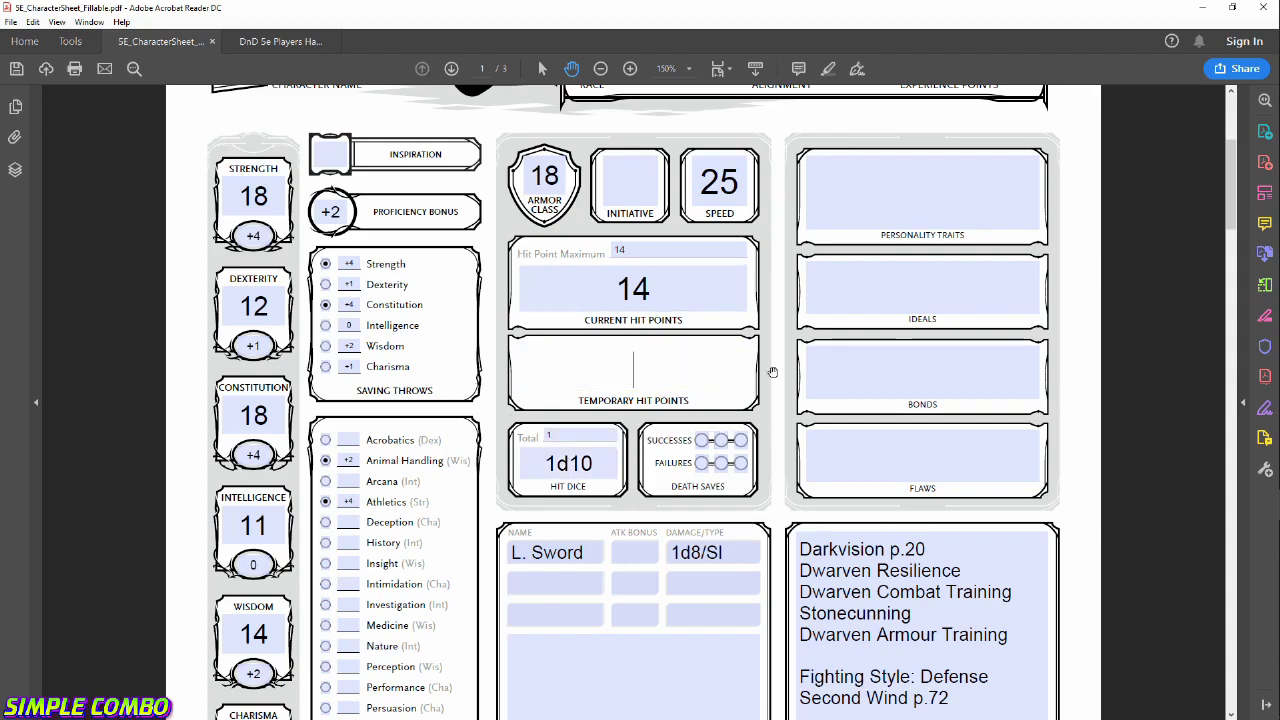
Move through the sheet to the L. Sword attack bonus field.
{"action": "scroll", "coordinate": [746, 371], "scroll_direction": "down", "scroll_amount": 3}
{"action": "scroll", "coordinate": [522, 300], "scroll_direction": "up", "scroll_amount": 1}
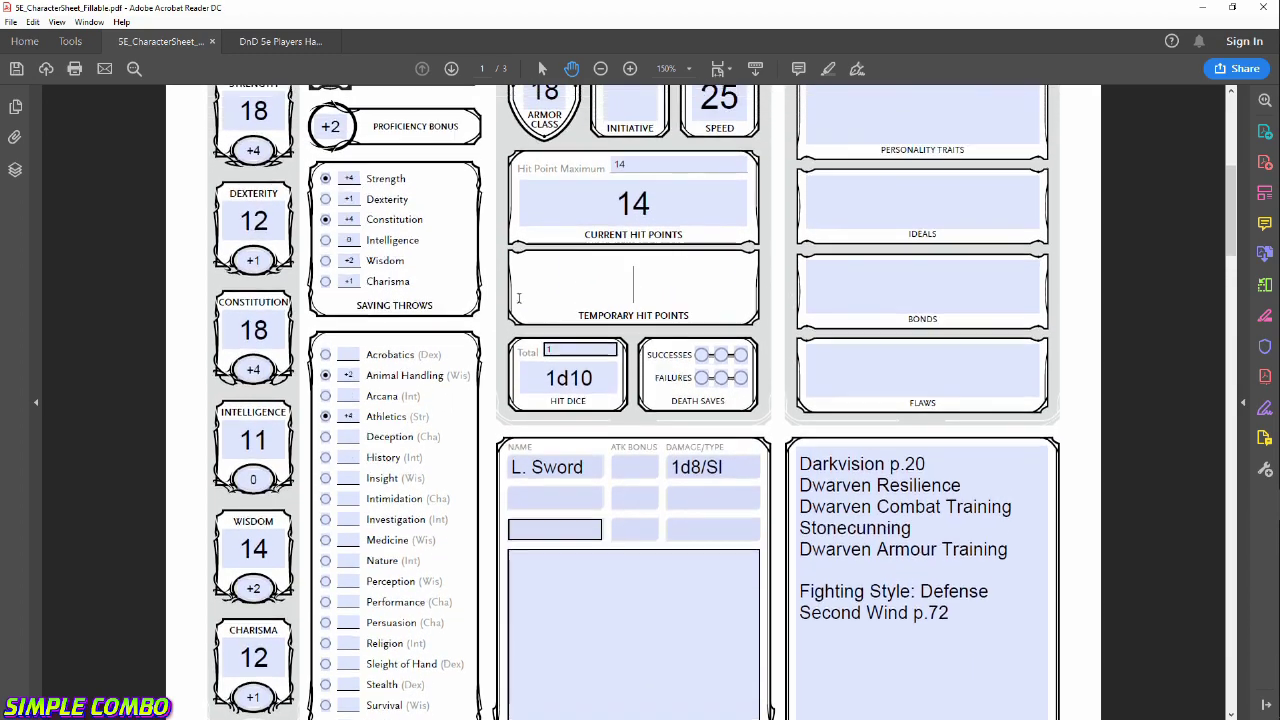
{"action": "scroll", "coordinate": [546, 398], "scroll_direction": "down", "scroll_amount": 2}
{"action": "left_click", "coordinate": [655, 413]}
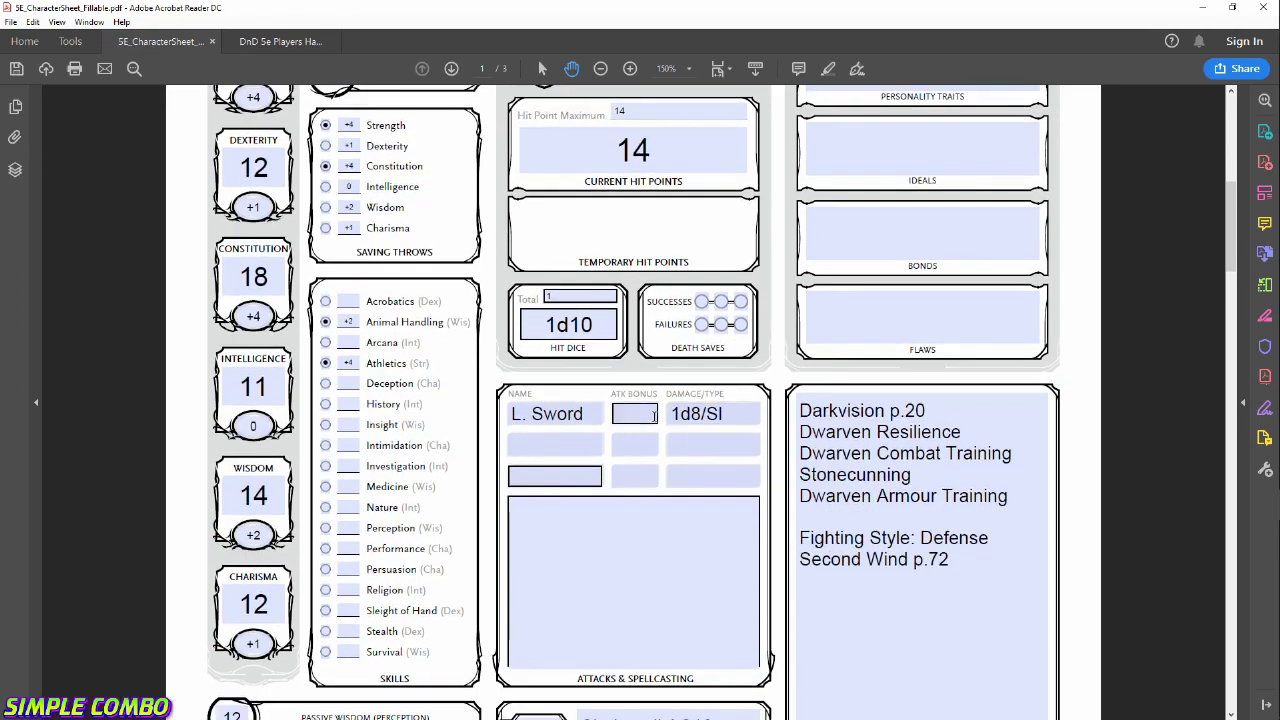
{"action": "scroll", "coordinate": [637, 418], "scroll_direction": "up", "scroll_amount": 2}
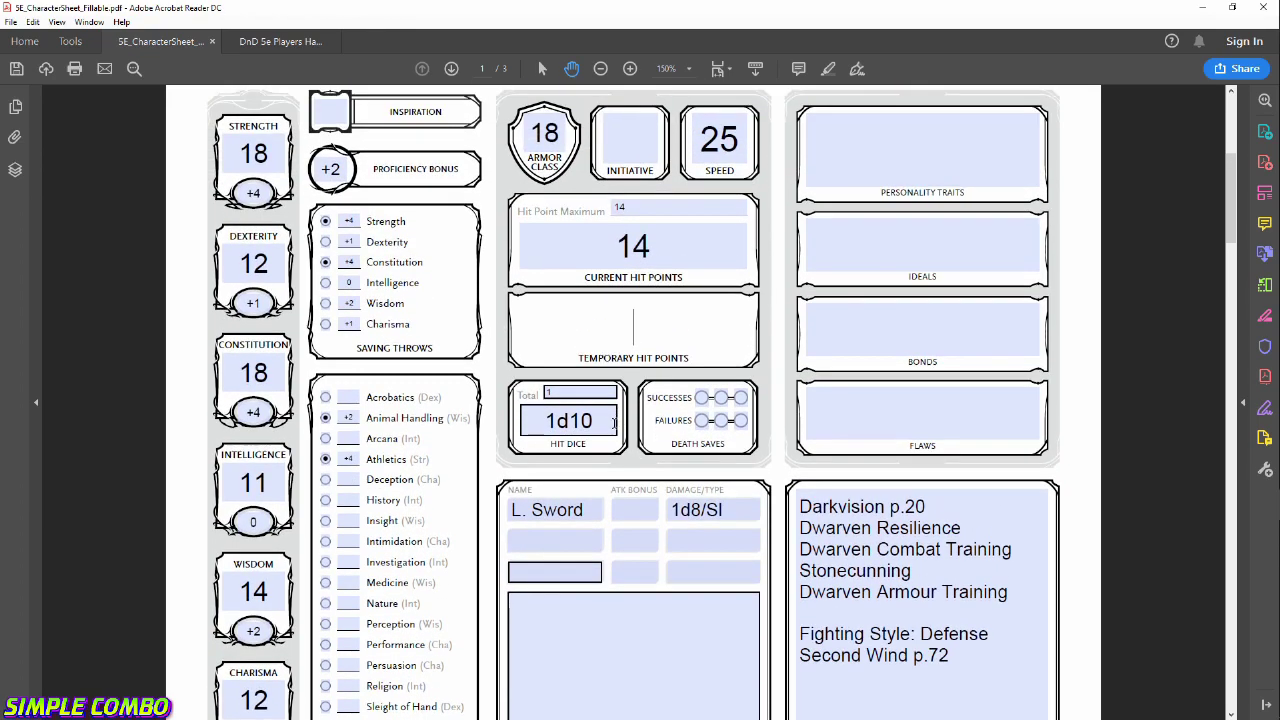
{"action": "left_click", "coordinate": [263, 160]}
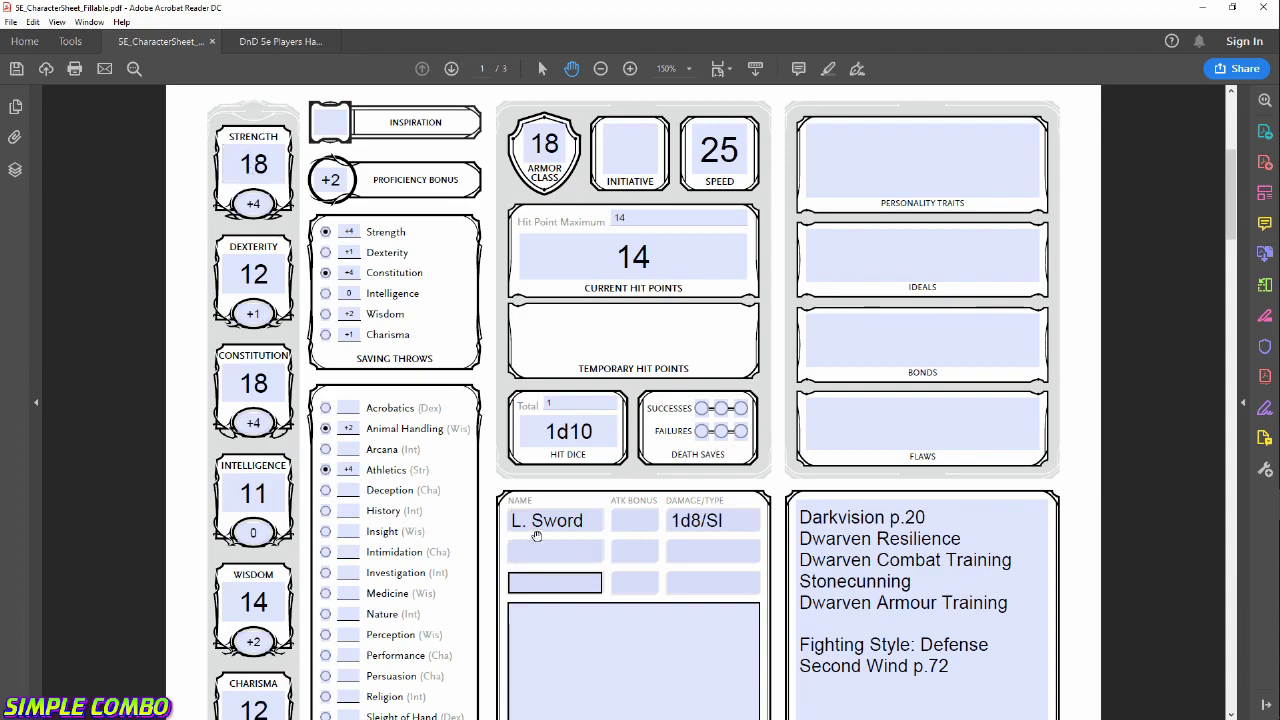
{"action": "scroll", "coordinate": [593, 520], "scroll_direction": "up", "scroll_amount": 1}
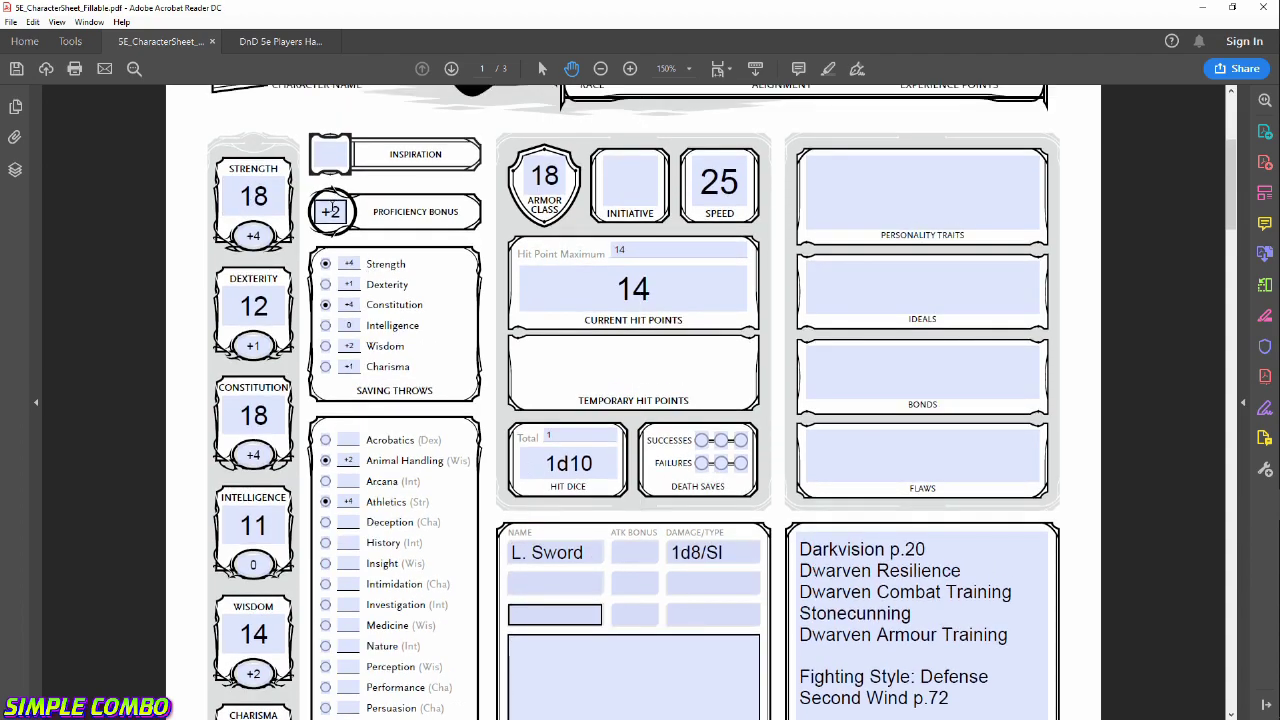
{"action": "left_click", "coordinate": [650, 528]}
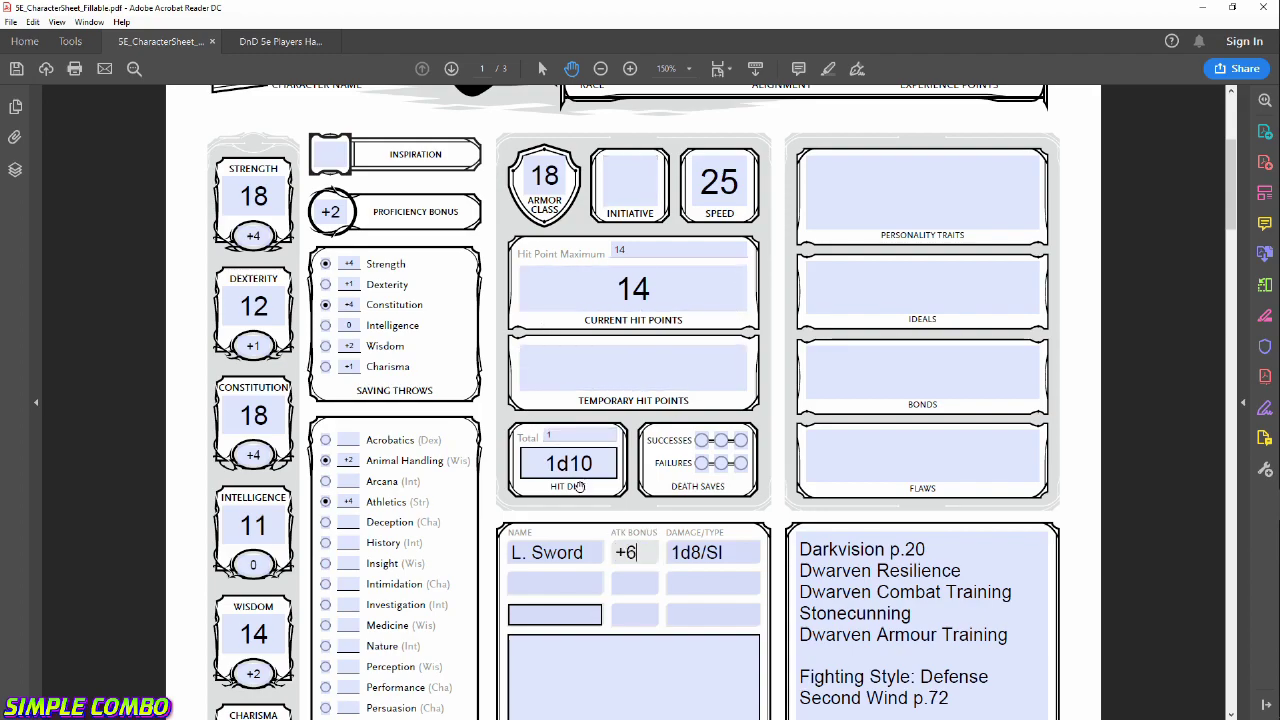
Commit +6 as the L. Sword attack bonus.
{"action": "left_click", "coordinate": [701, 554]}
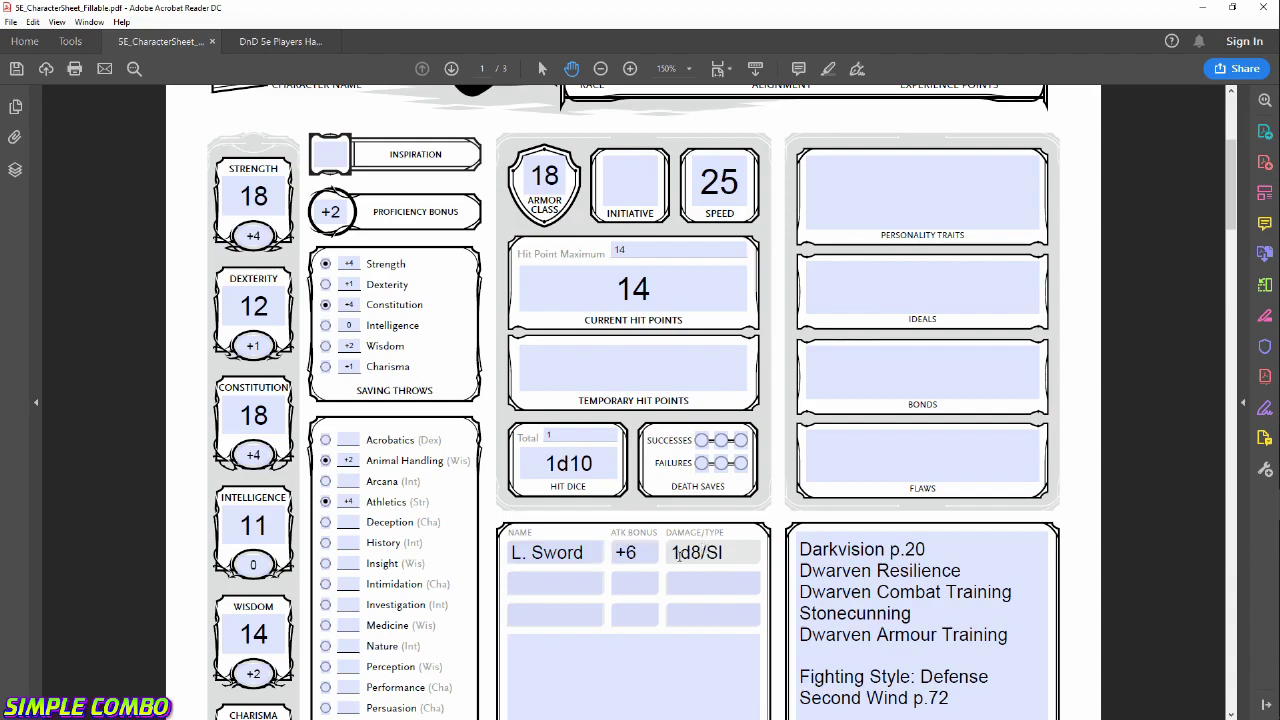
{"action": "scroll", "coordinate": [655, 543], "scroll_direction": "down", "scroll_amount": 4}
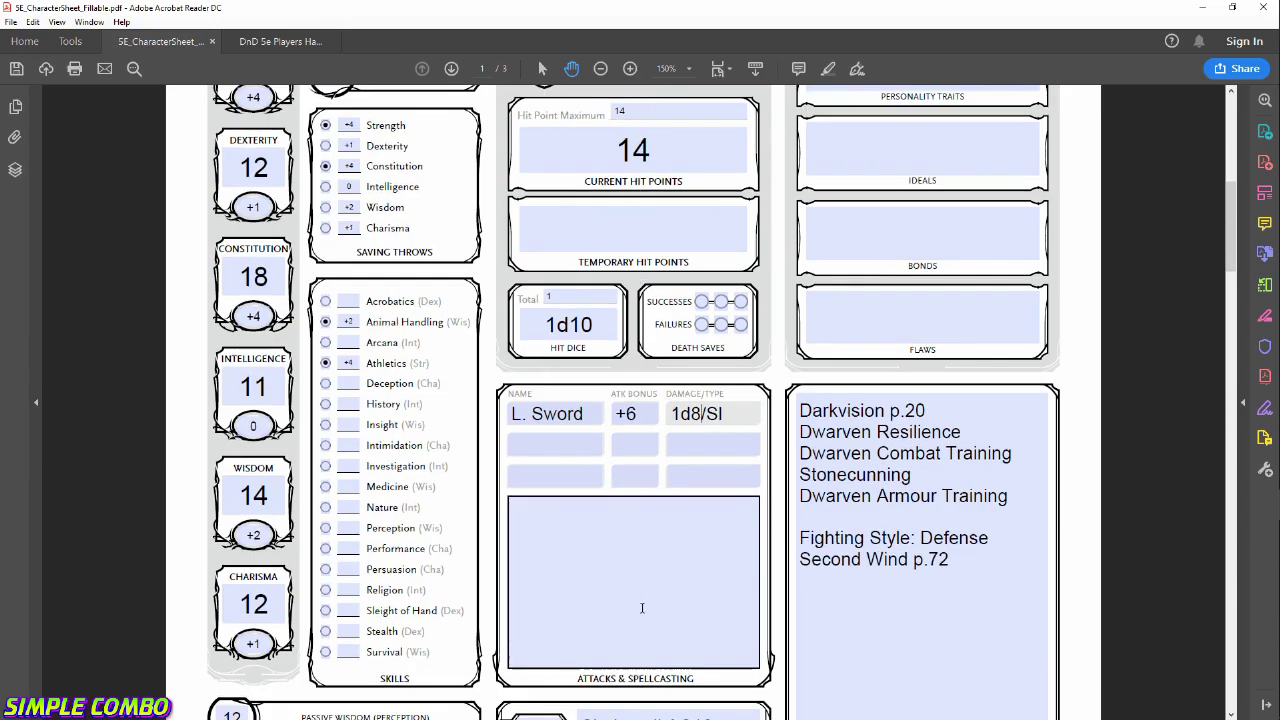
{"action": "scroll", "coordinate": [637, 510], "scroll_direction": "down", "scroll_amount": 2}
{"action": "scroll", "coordinate": [620, 510], "scroll_direction": "up", "scroll_amount": 5}
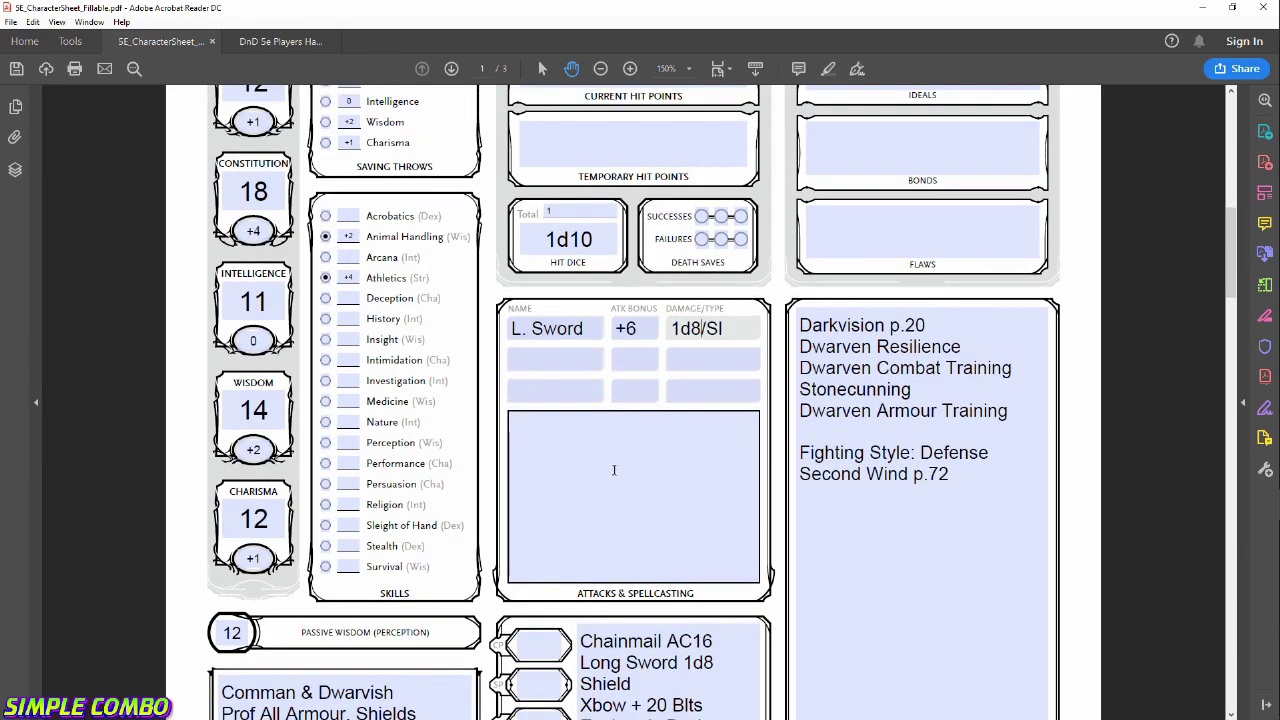
{"action": "scroll", "coordinate": [585, 529], "scroll_direction": "down", "scroll_amount": 4}
{"action": "scroll", "coordinate": [609, 530], "scroll_direction": "down", "scroll_amount": 1}
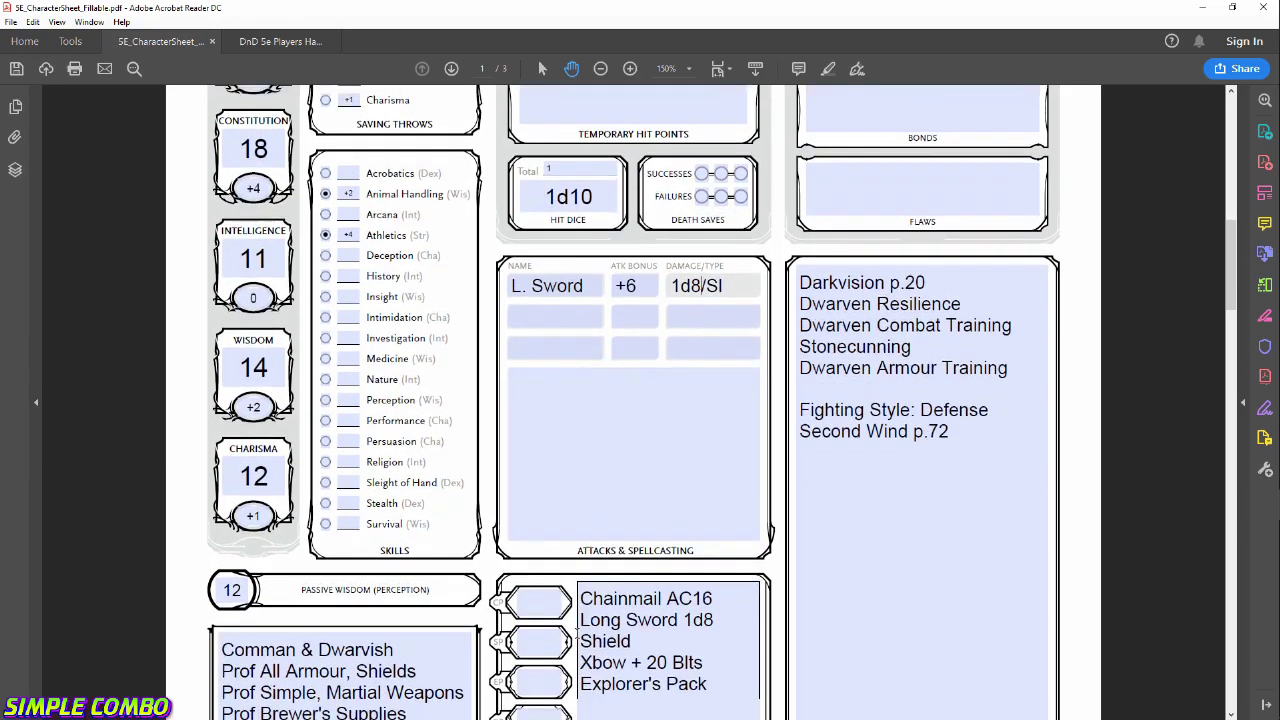
{"action": "scroll", "coordinate": [620, 520], "scroll_direction": "up", "scroll_amount": 4}
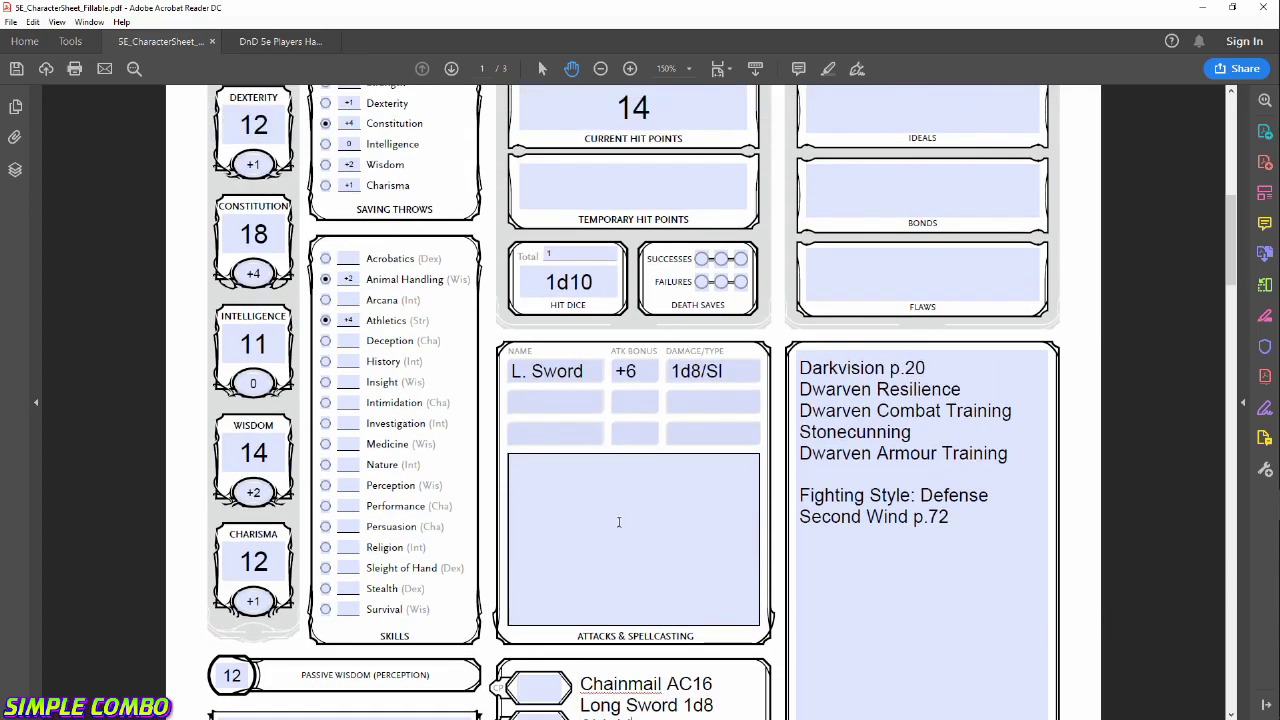
{"action": "scroll", "coordinate": [295, 402], "scroll_direction": "up", "scroll_amount": 3}
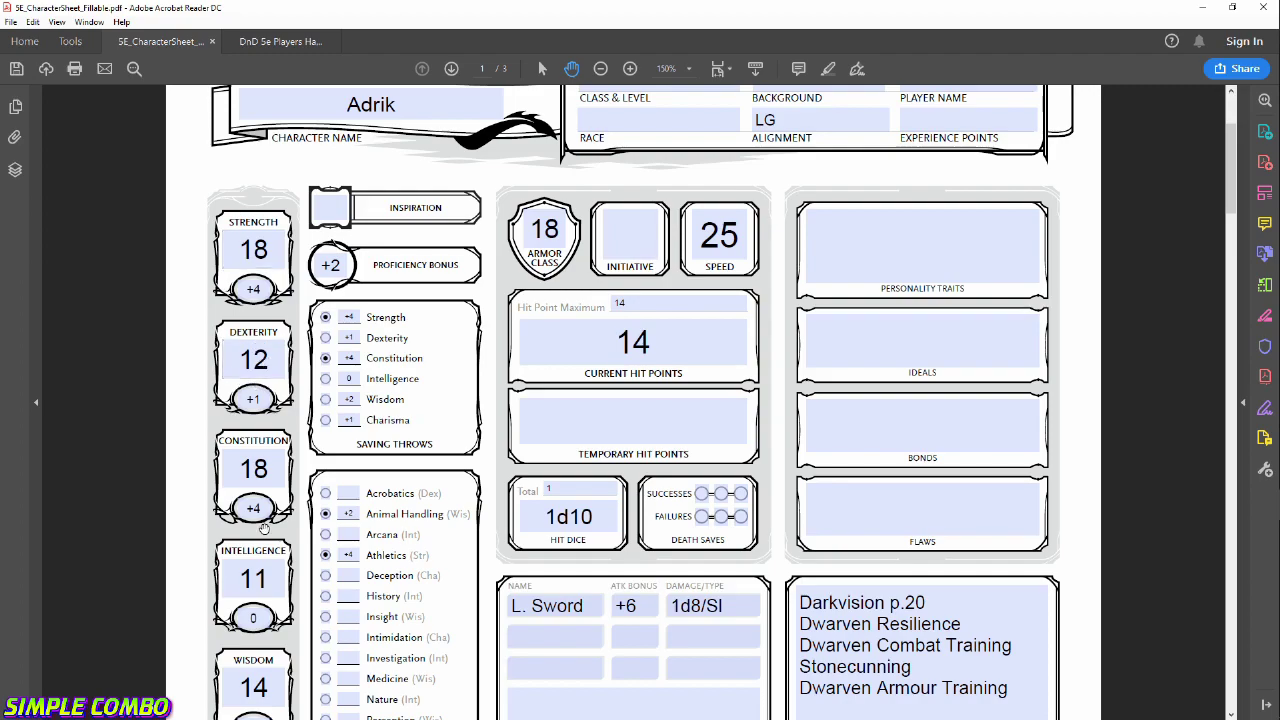
{"action": "scroll", "coordinate": [656, 661], "scroll_direction": "down", "scroll_amount": 1}
{"action": "scroll", "coordinate": [656, 661], "scroll_direction": "down", "scroll_amount": 6}
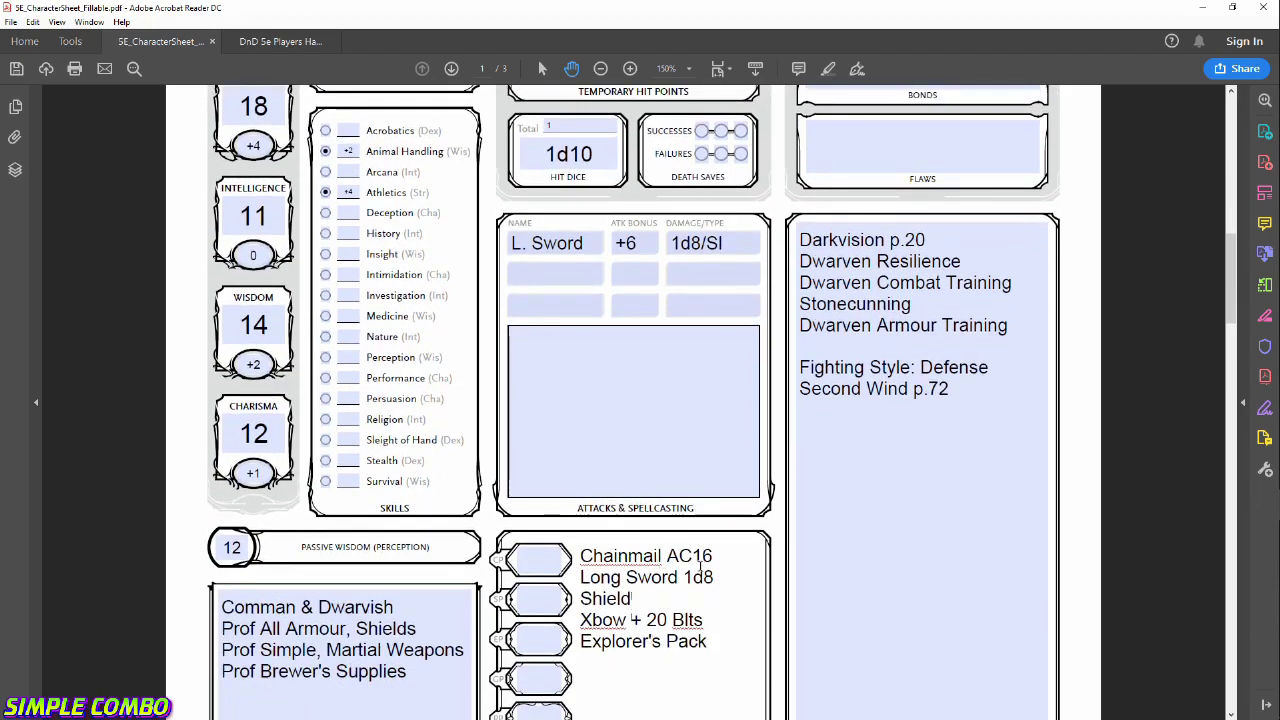
{"action": "right_click", "coordinate": [640, 594]}
{"action": "left_click", "coordinate": [614, 602]}
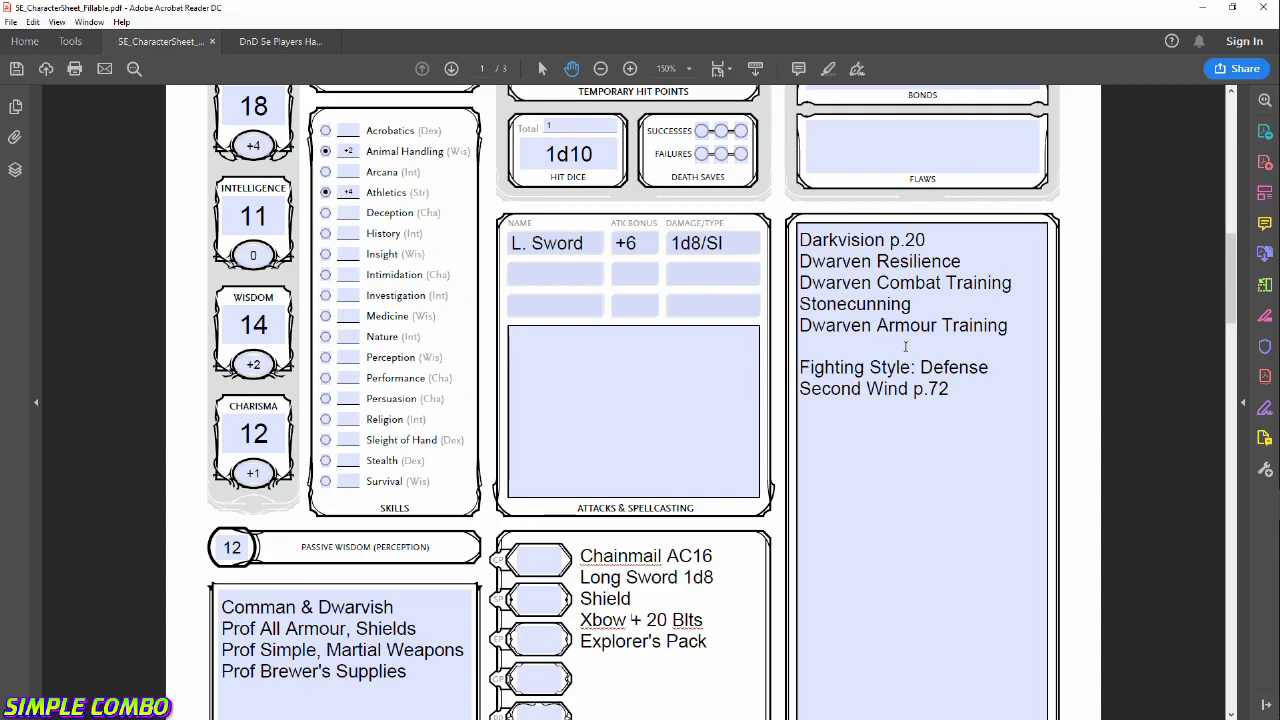
{"action": "left_click_drag", "start_coordinate": [805, 367], "coordinate": [842, 389]}
{"action": "left_click", "coordinate": [949, 389]}
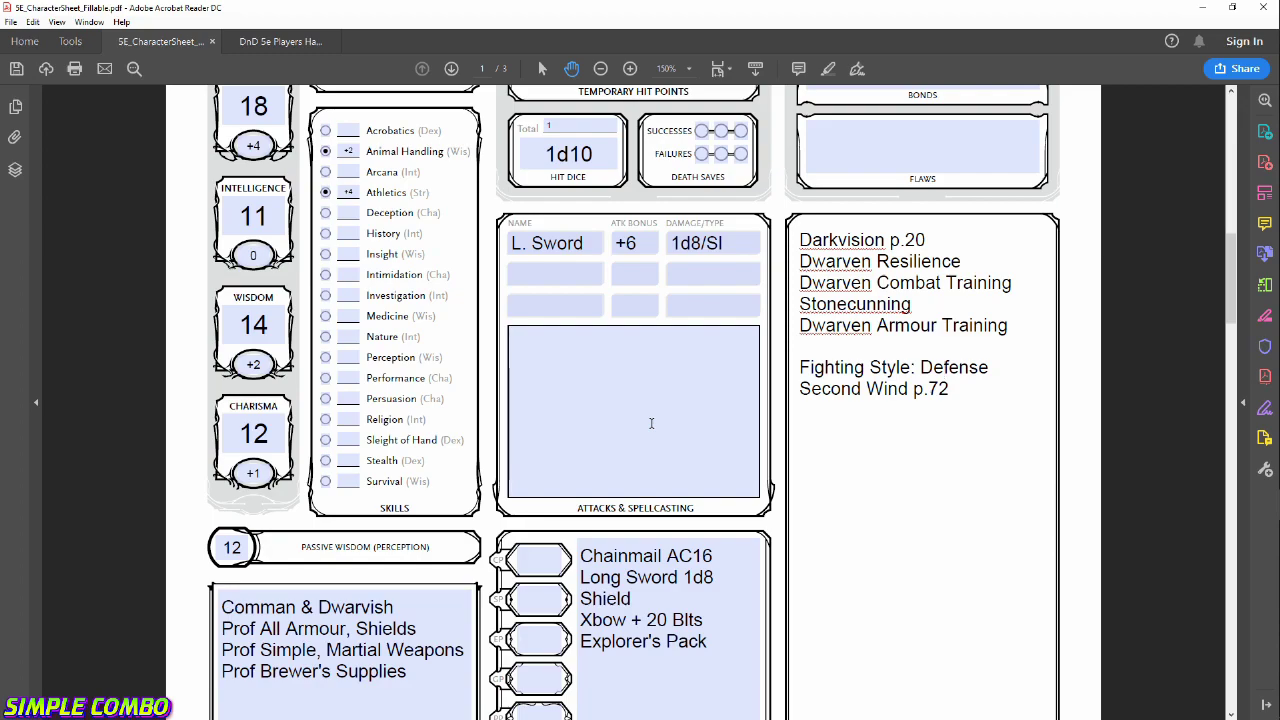
{"action": "left_click", "coordinate": [560, 380]}
{"action": "scroll", "coordinate": [500, 300], "scroll_direction": "up", "scroll_amount": 4}
{"action": "scroll", "coordinate": [497, 240], "scroll_direction": "up", "scroll_amount": 2}
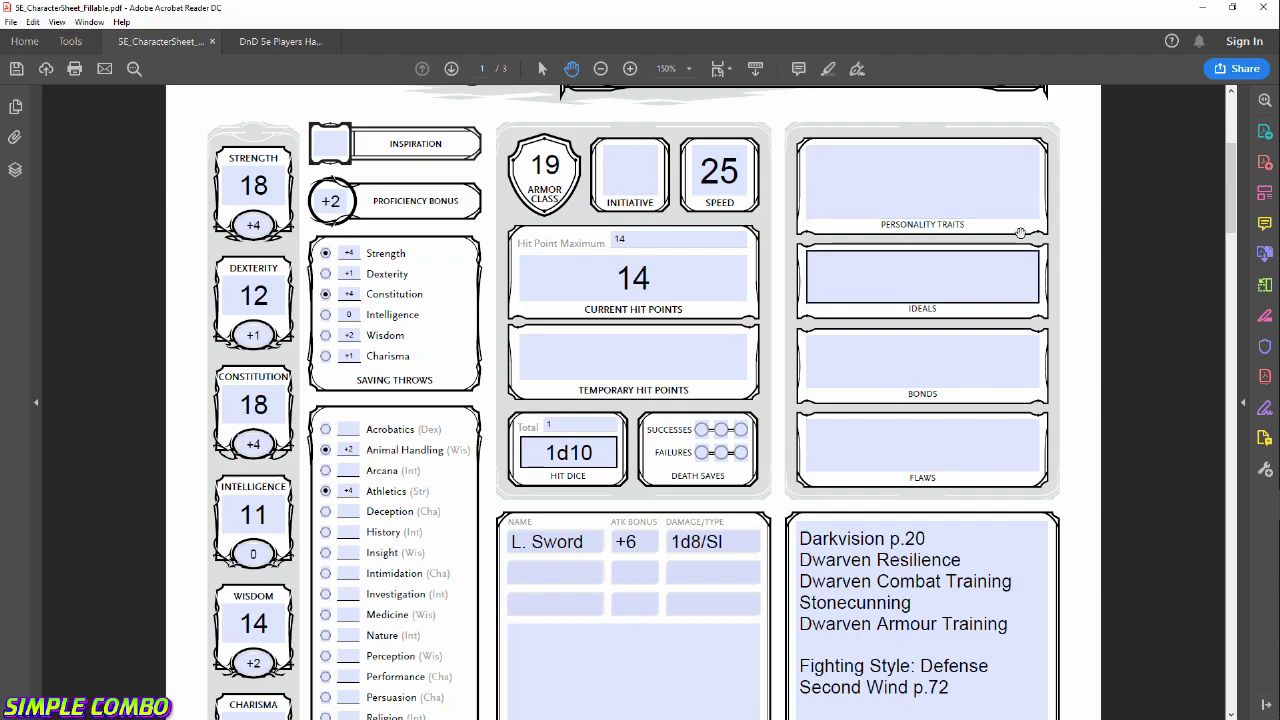
Set Initiative to +1.
{"action": "scroll", "coordinate": [572, 125], "scroll_direction": "up", "scroll_amount": 1}
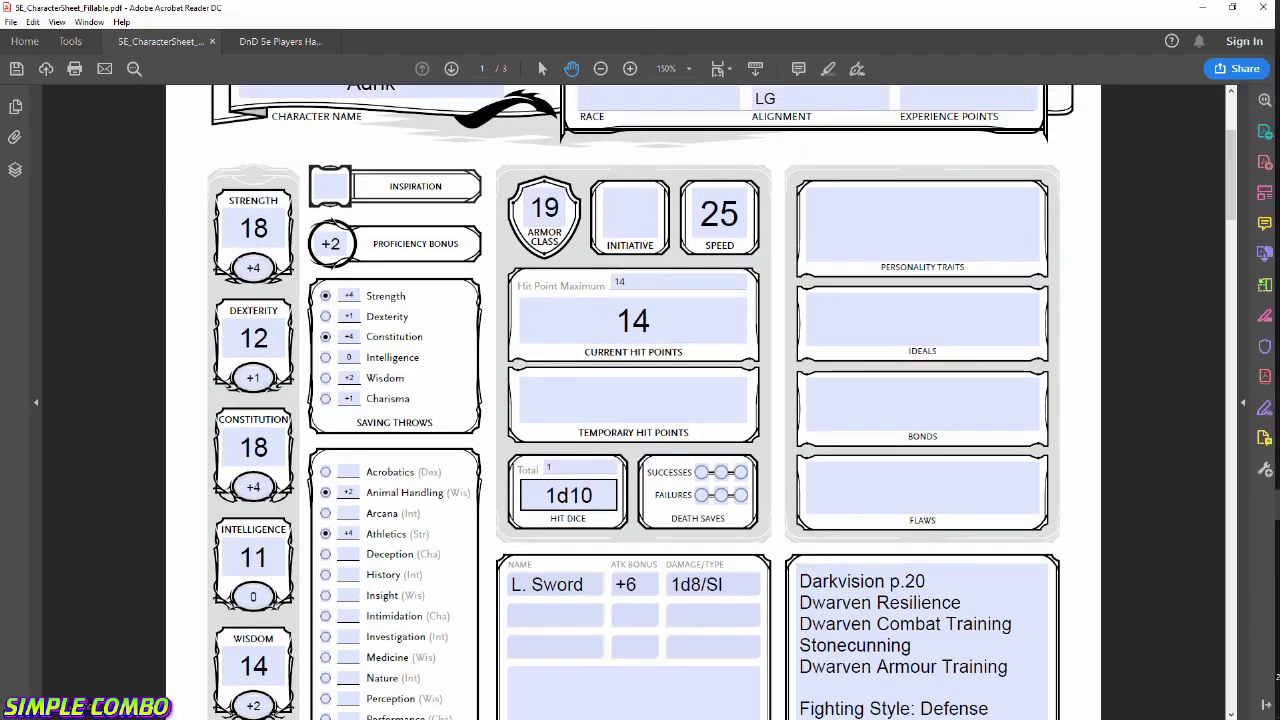
{"action": "left_click", "coordinate": [630, 212]}
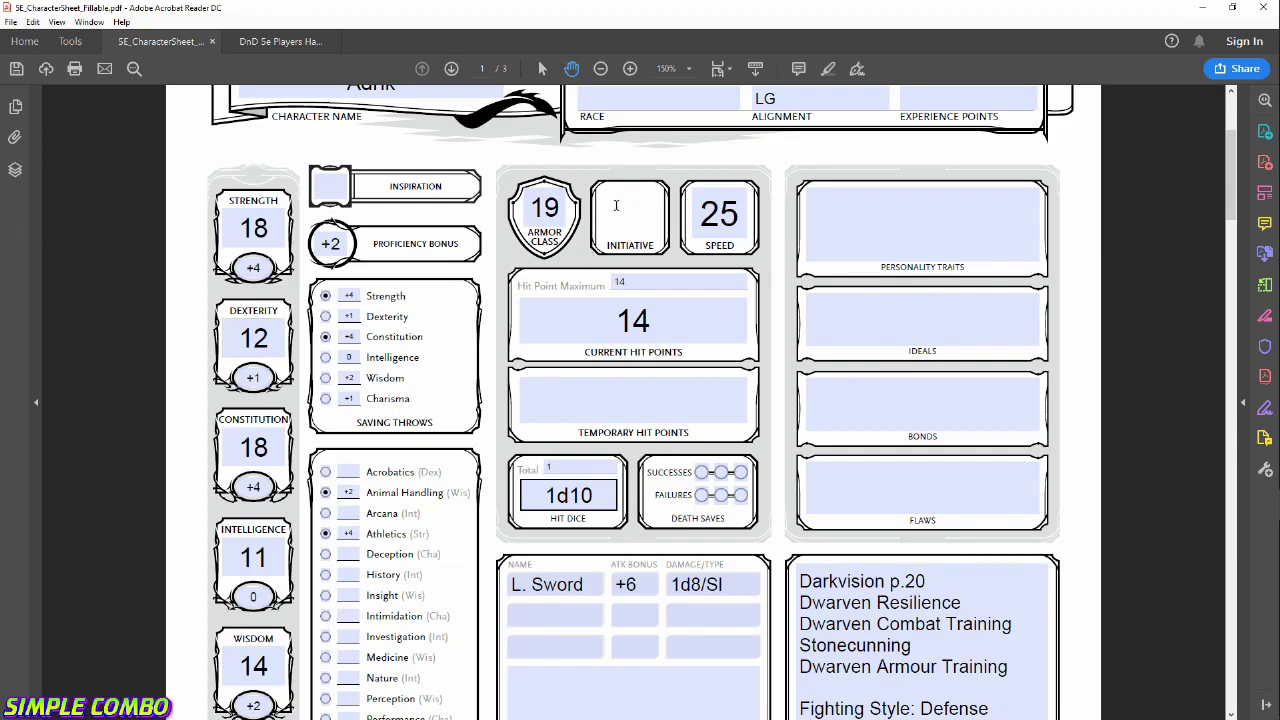
{"action": "type", "text": "+1"}
Zoom the character sheet out to 100%.
{"action": "scroll", "coordinate": [900, 270], "scroll_direction": "up", "scroll_amount": 1}
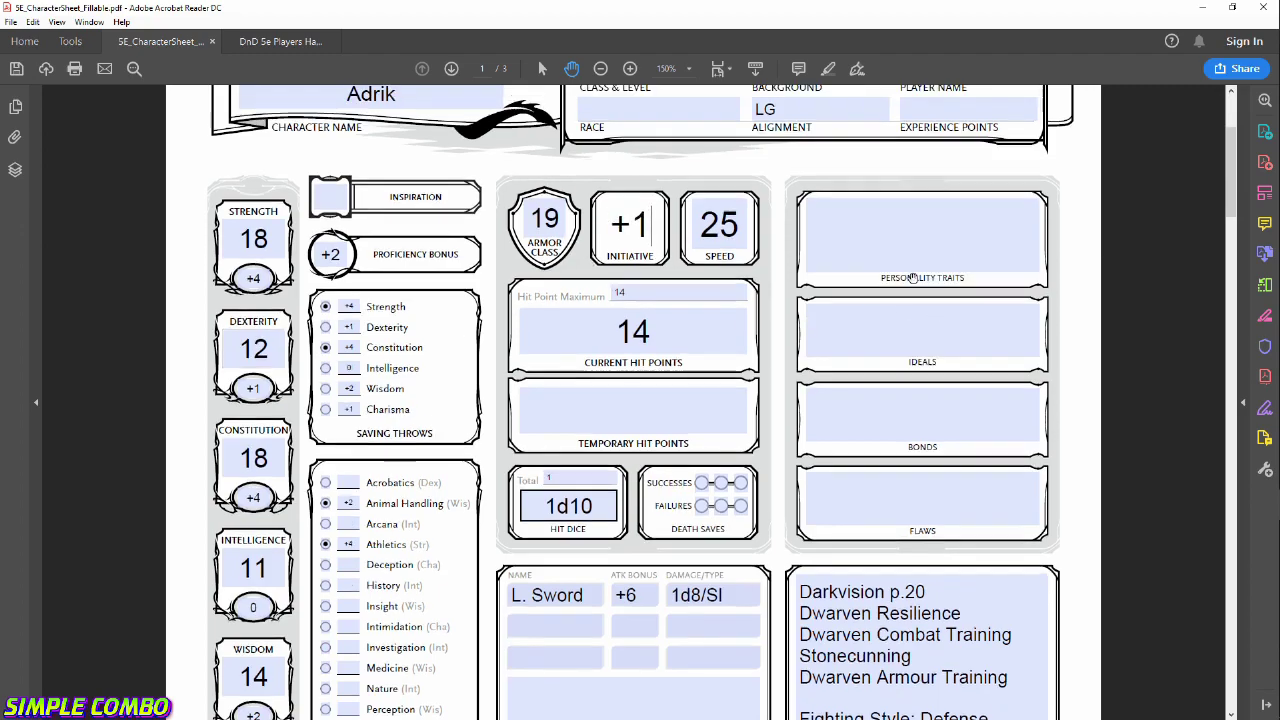
{"action": "scroll", "coordinate": [1075, 233], "scroll_direction": "down", "scroll_amount": 5}
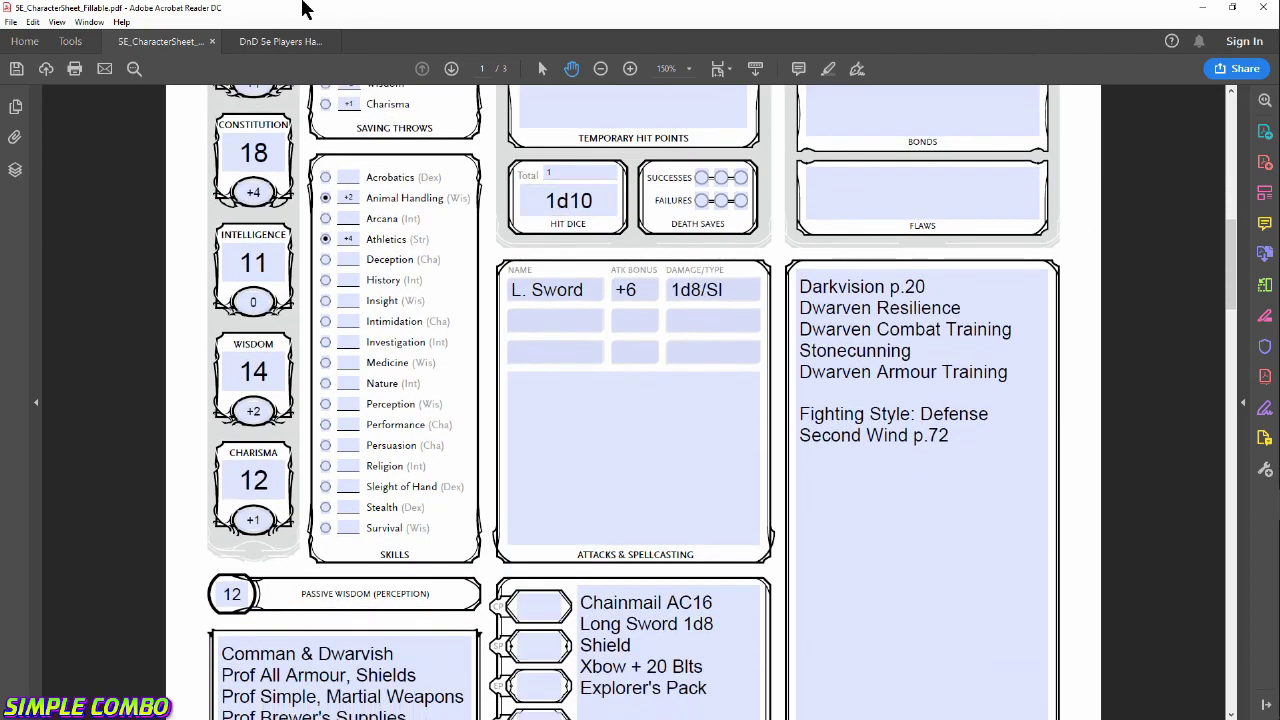
{"action": "left_click", "coordinate": [600, 68]}
{"action": "left_click", "coordinate": [600, 68]}
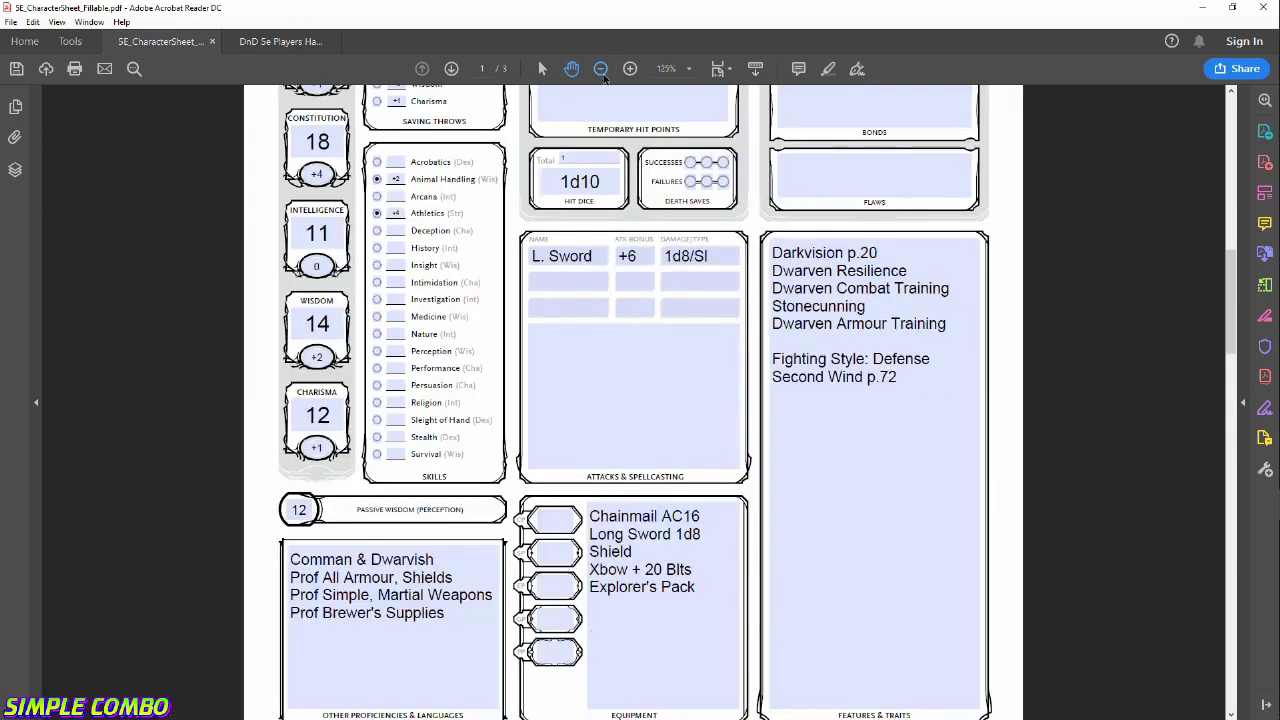
{"action": "scroll", "coordinate": [826, 453], "scroll_direction": "up", "scroll_amount": 3}
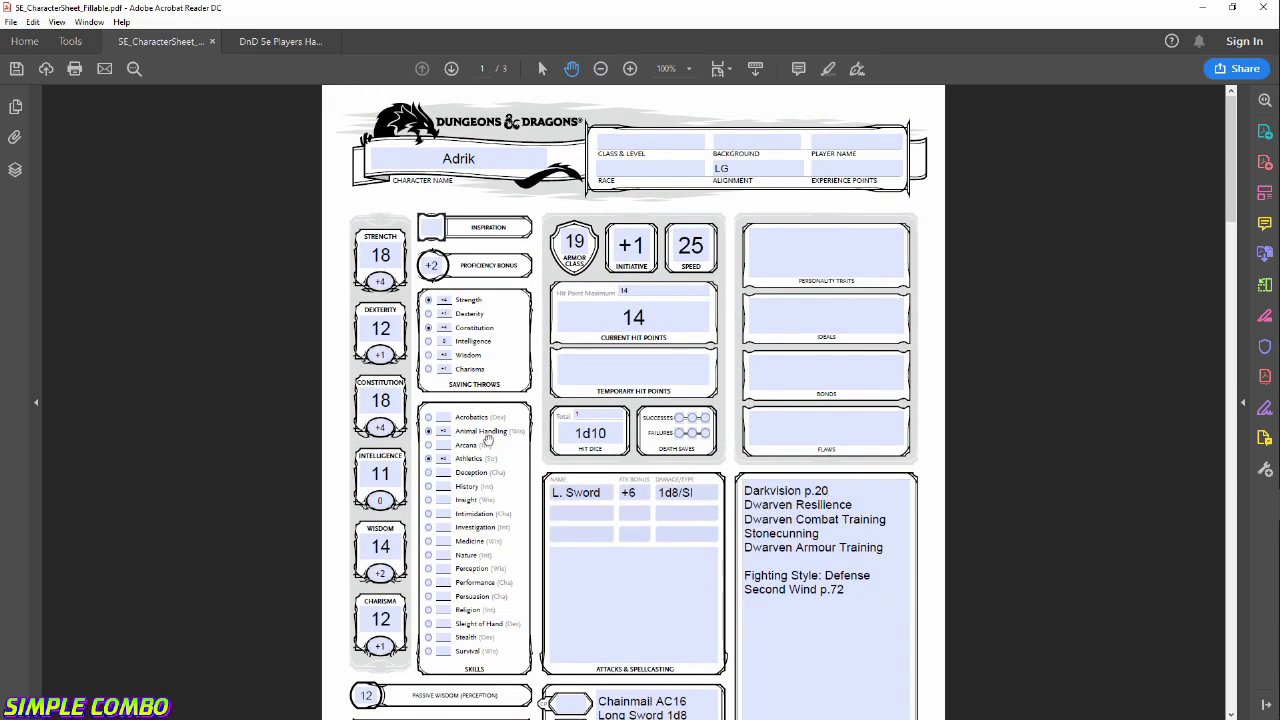
{"action": "scroll", "coordinate": [523, 543], "scroll_direction": "down", "scroll_amount": 3}
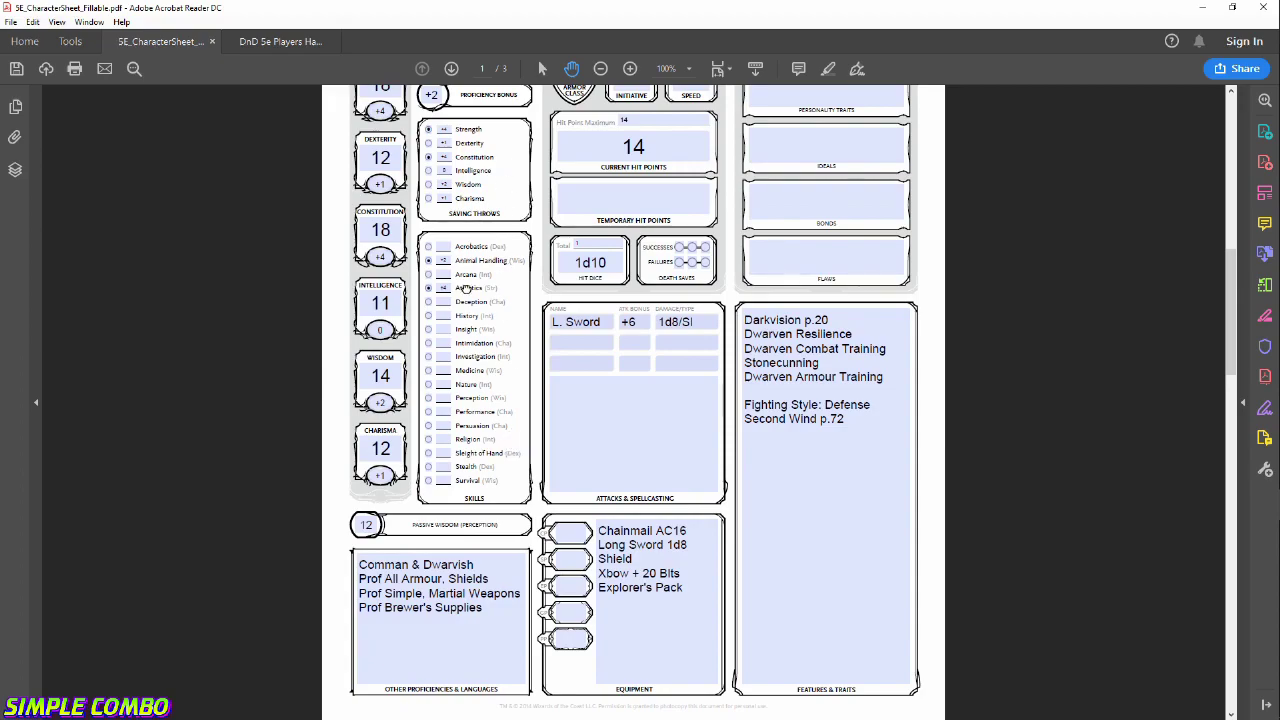
{"action": "scroll", "coordinate": [450, 342], "scroll_direction": "up", "scroll_amount": 3}
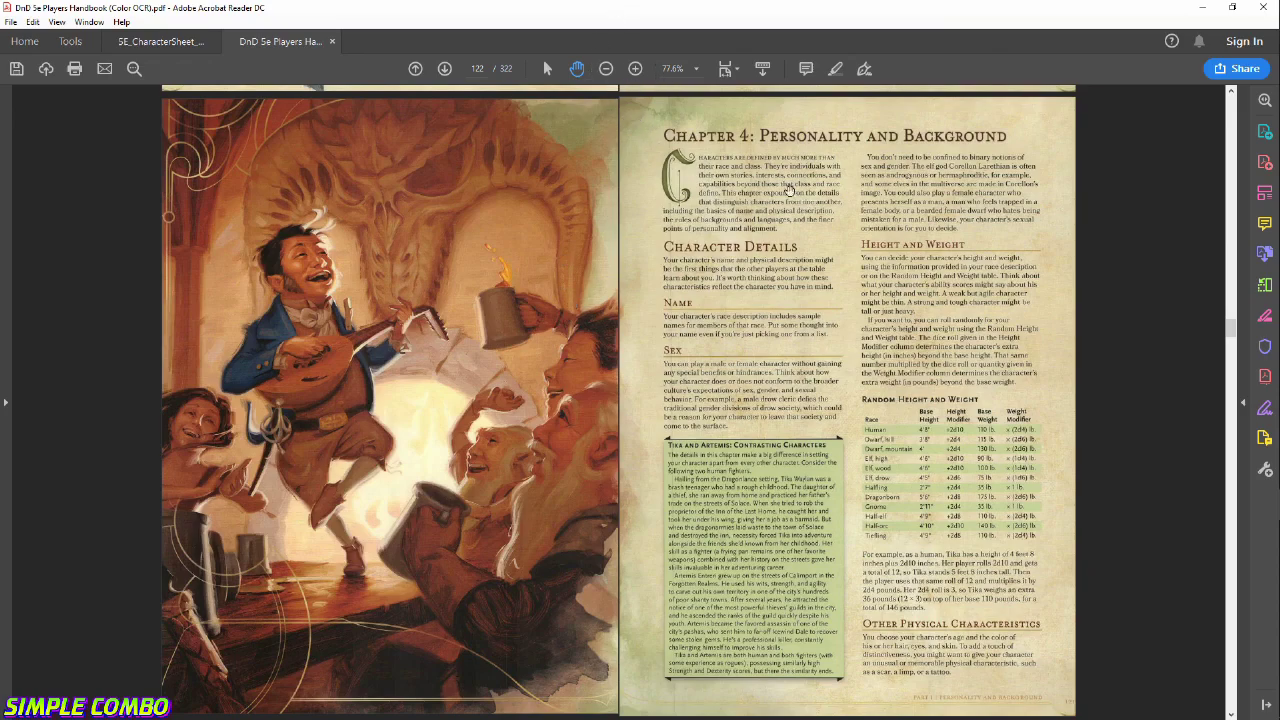
Scroll through the Players Handbook to the Criminal background.
{"action": "right_click", "coordinate": [603, 220]}
{"action": "left_click", "coordinate": [365, 200]}
{"action": "scroll", "coordinate": [1043, 438], "scroll_direction": "down", "scroll_amount": 4}
{"action": "scroll", "coordinate": [1030, 450], "scroll_direction": "up", "scroll_amount": 4}
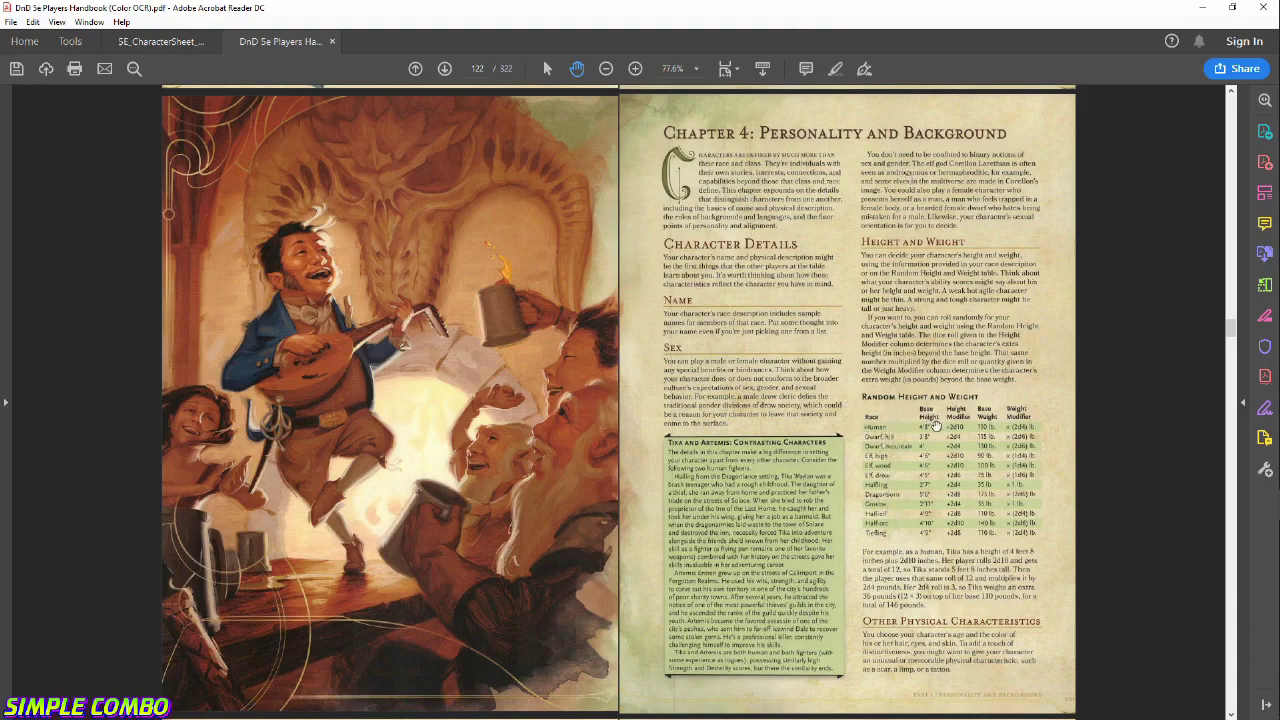
{"action": "scroll", "coordinate": [758, 440], "scroll_direction": "down", "scroll_amount": 5}
{"action": "scroll", "coordinate": [759, 442], "scroll_direction": "down", "scroll_amount": 2}
{"action": "scroll", "coordinate": [738, 318], "scroll_direction": "down", "scroll_amount": 1}
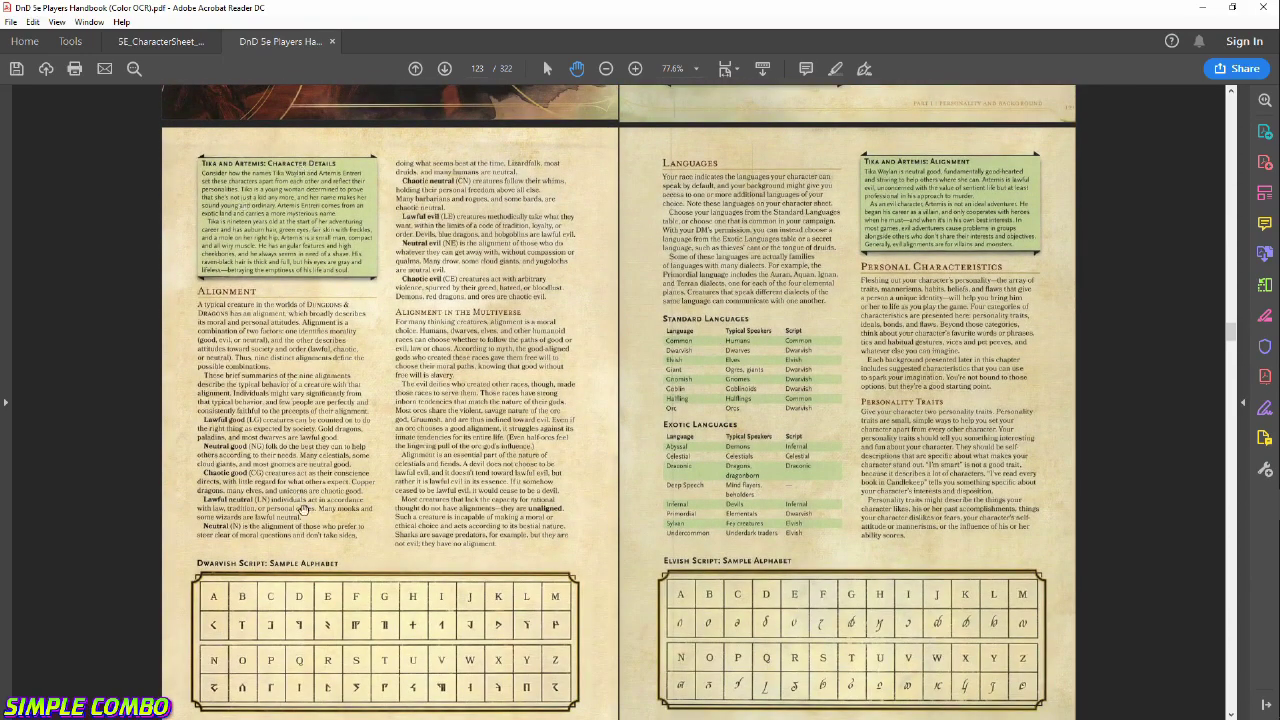
{"action": "scroll", "coordinate": [935, 440], "scroll_direction": "down", "scroll_amount": 1}
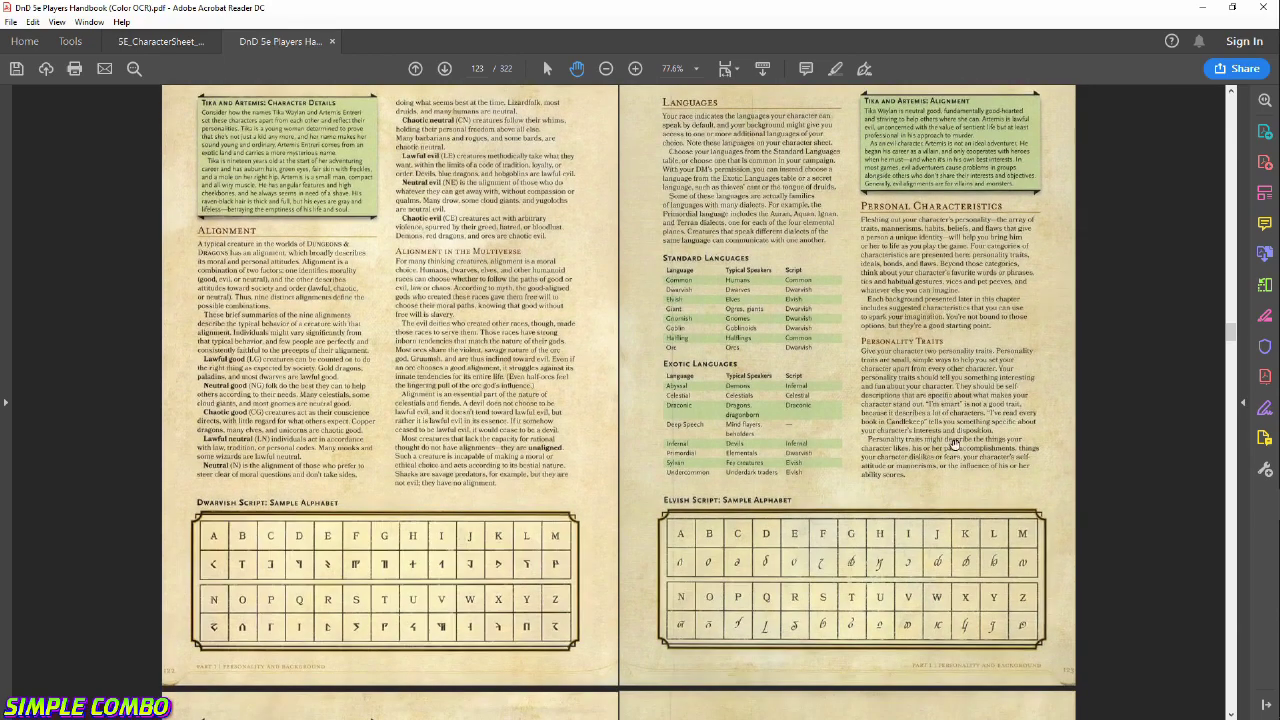
{"action": "scroll", "coordinate": [940, 400], "scroll_direction": "down", "scroll_amount": 6}
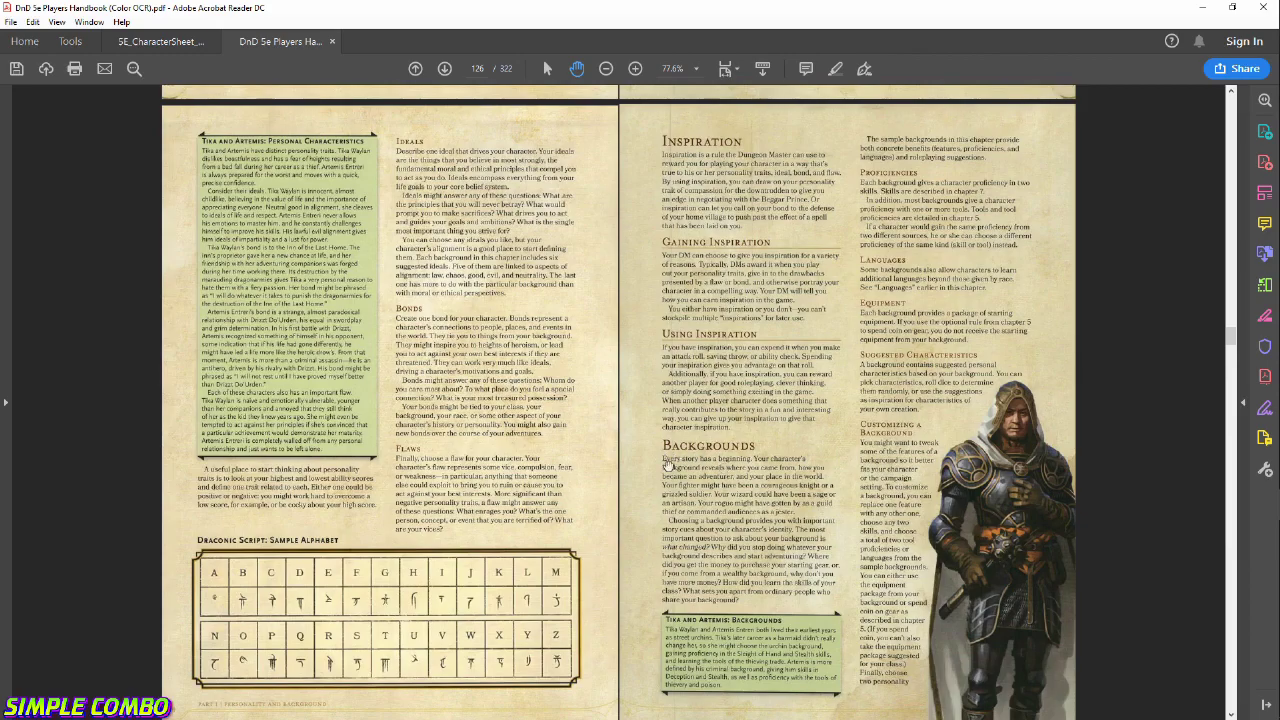
{"action": "scroll", "coordinate": [741, 633], "scroll_direction": "down", "scroll_amount": 6}
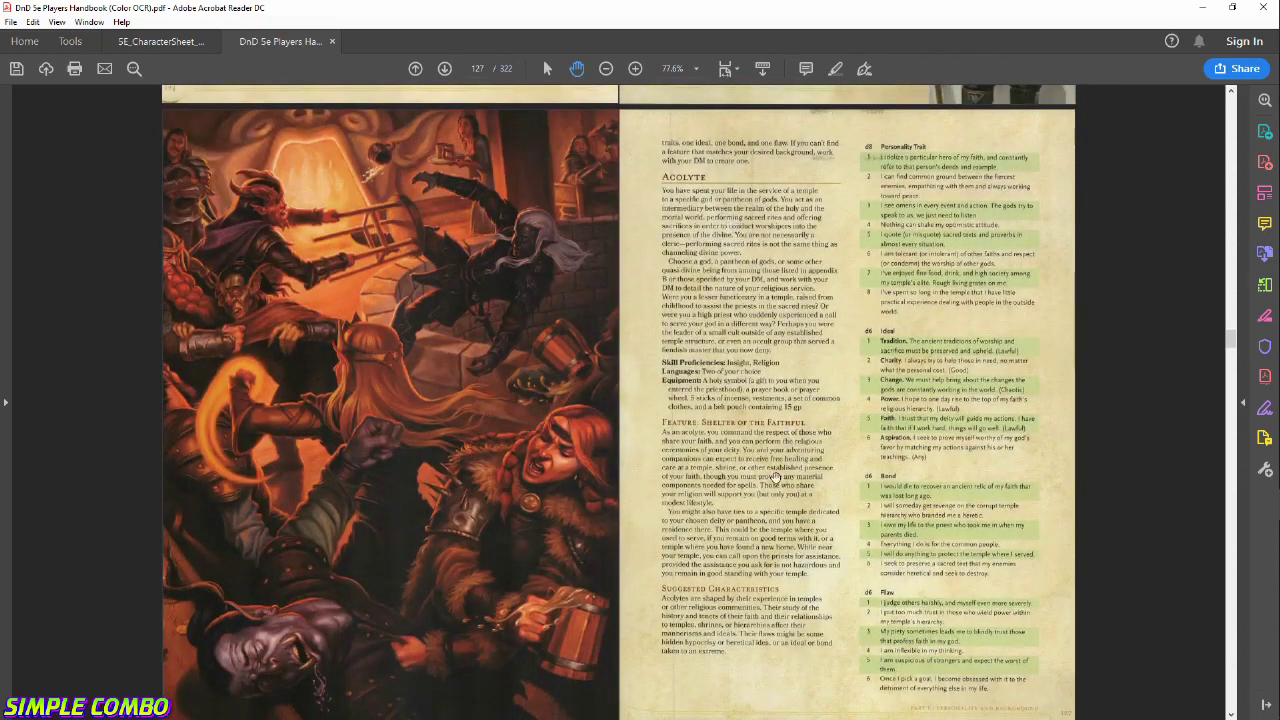
{"action": "scroll", "coordinate": [650, 420], "scroll_direction": "down", "scroll_amount": 12}
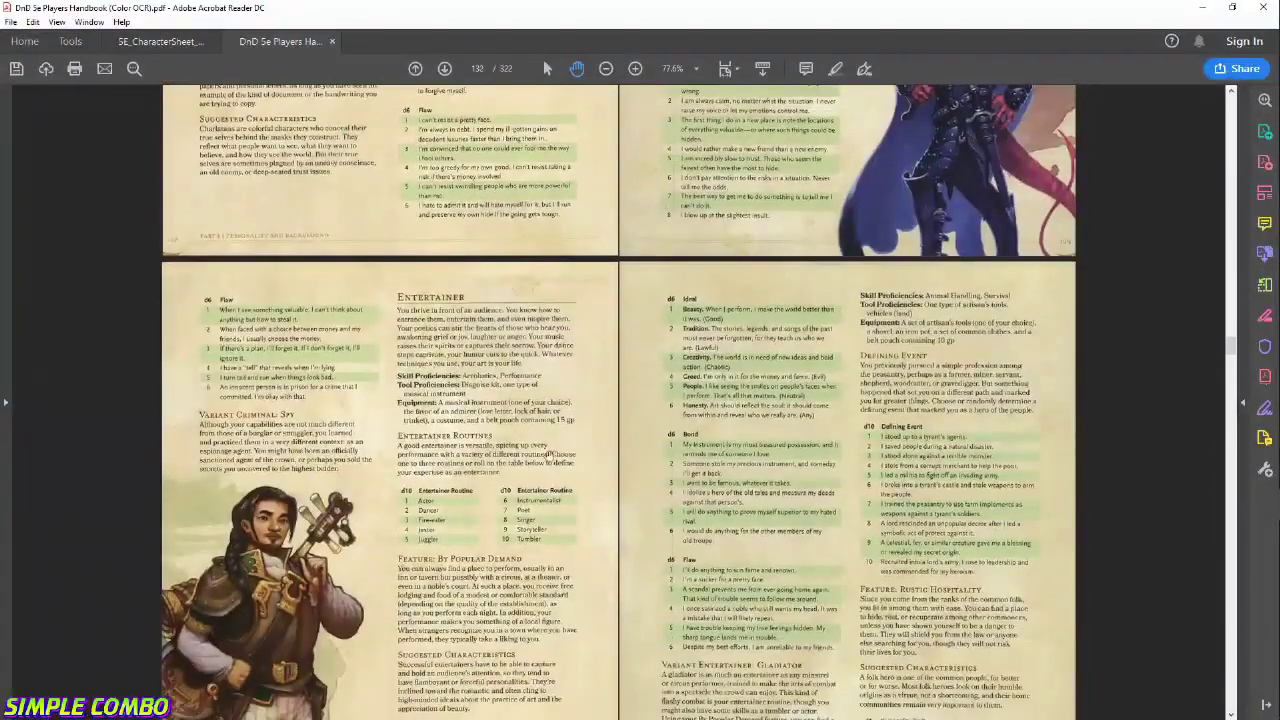
{"action": "scroll", "coordinate": [527, 372], "scroll_direction": "down", "scroll_amount": 3}
{"action": "scroll", "coordinate": [400, 320], "scroll_direction": "up", "scroll_amount": 3}
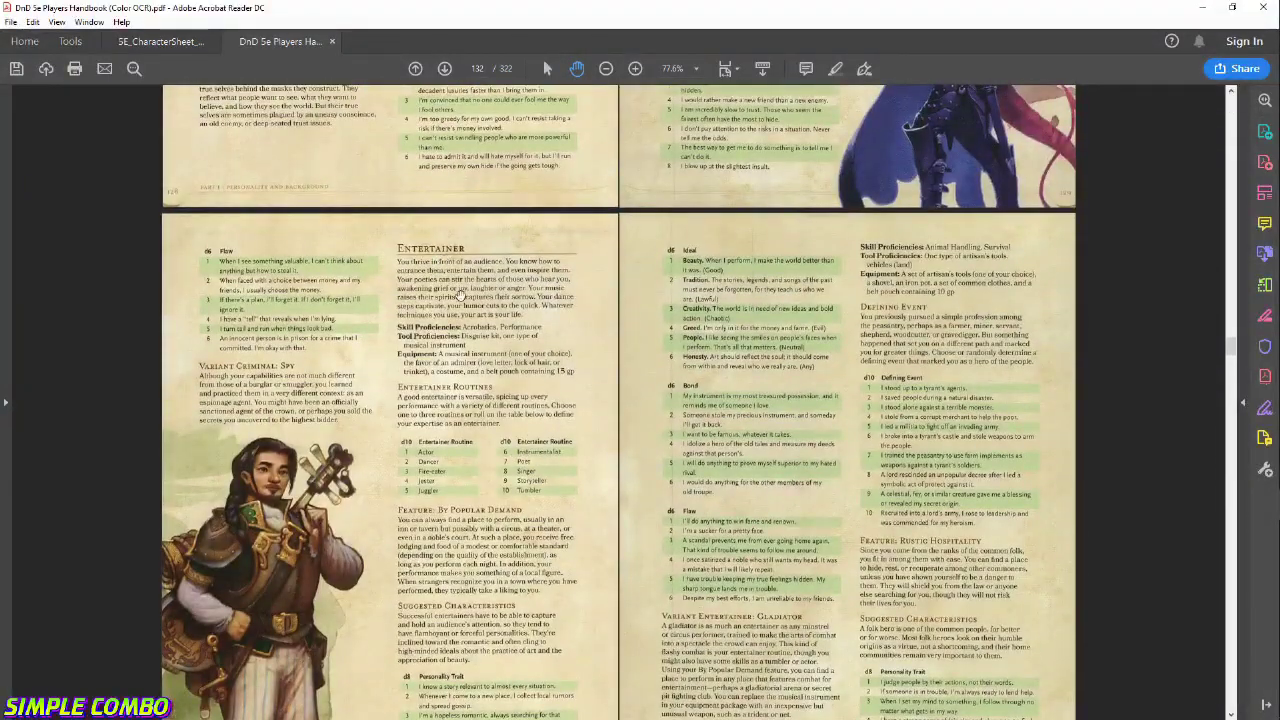
{"action": "scroll", "coordinate": [446, 262], "scroll_direction": "down", "scroll_amount": 10}
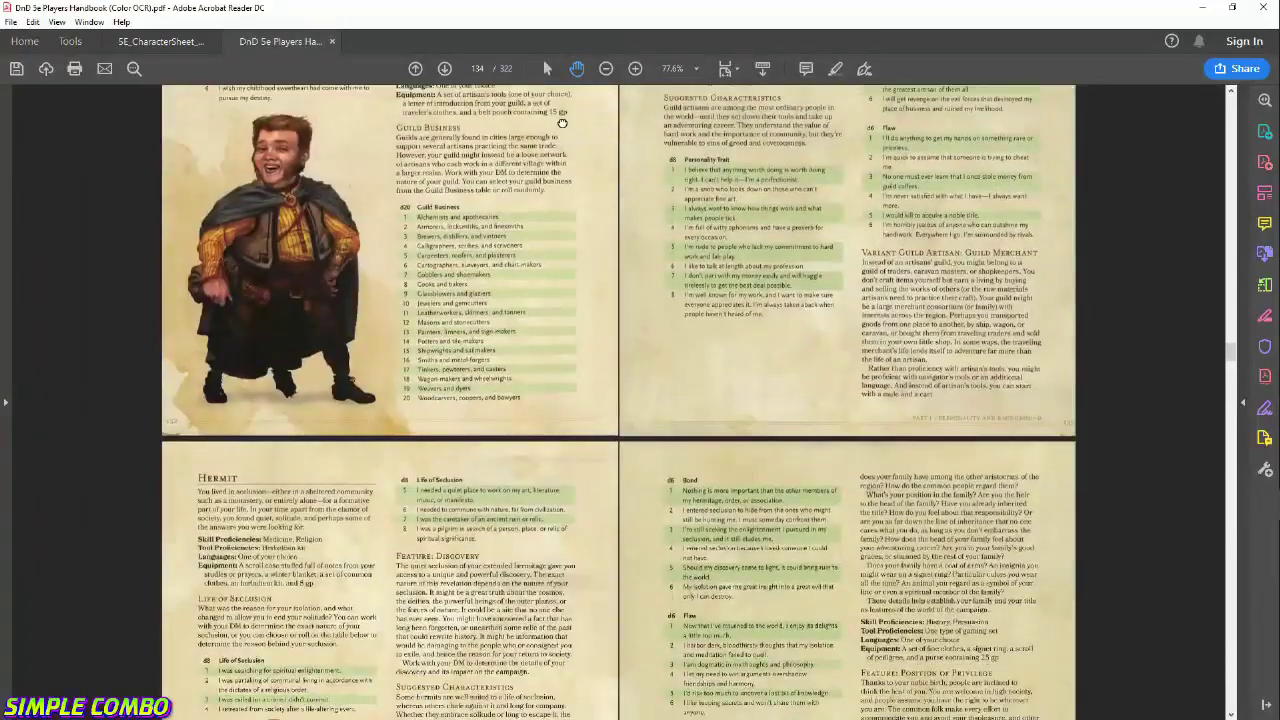
{"action": "scroll", "coordinate": [696, 428], "scroll_direction": "up", "scroll_amount": 5}
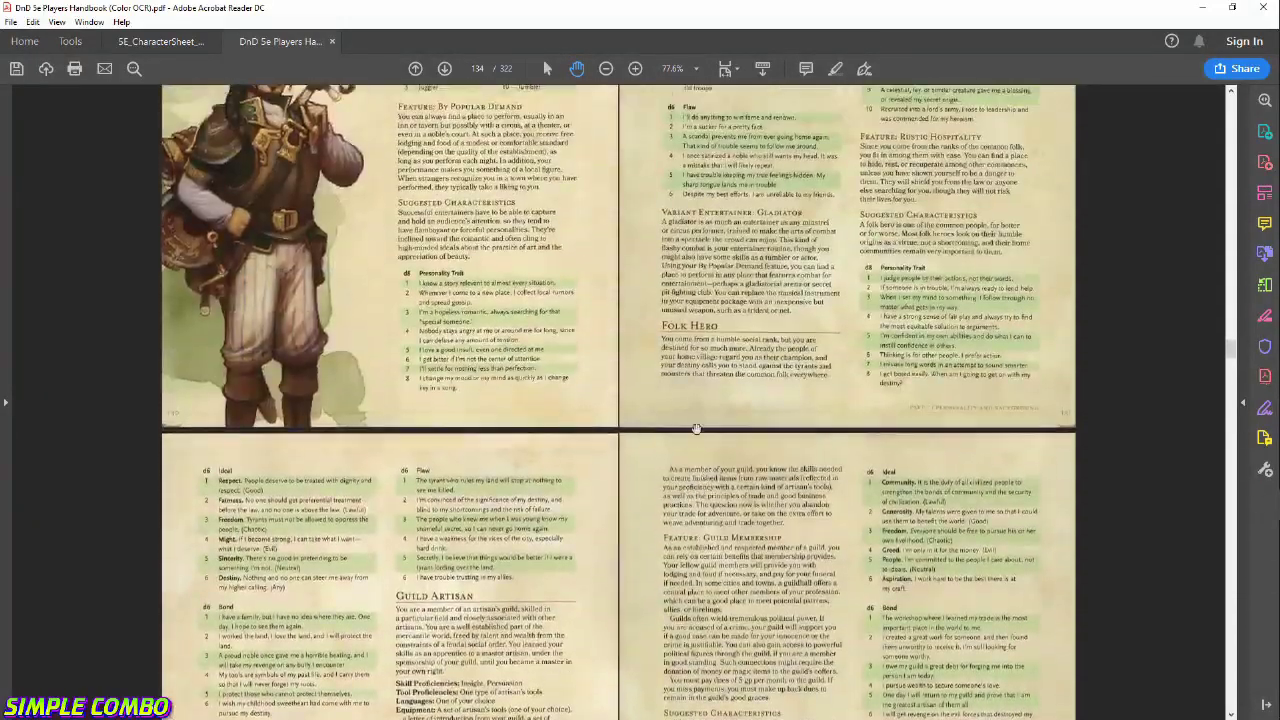
{"action": "scroll", "coordinate": [696, 428], "scroll_direction": "up", "scroll_amount": 10}
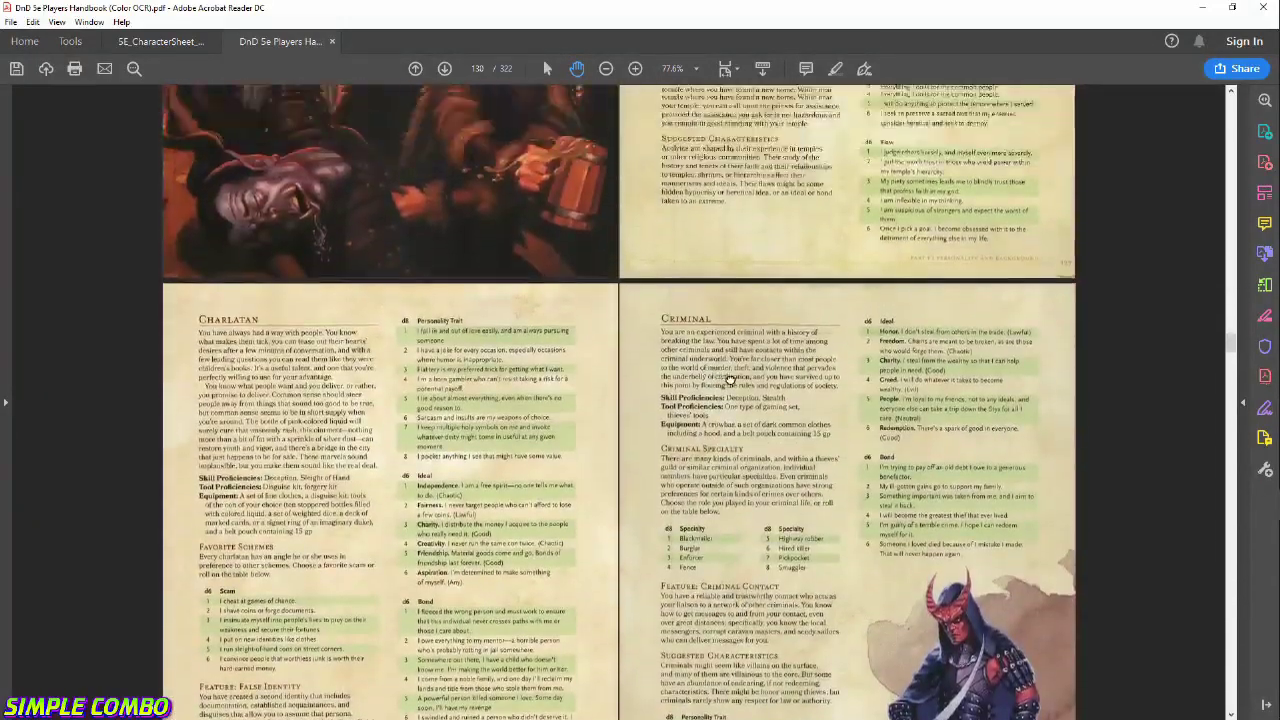
{"action": "scroll", "coordinate": [731, 379], "scroll_direction": "up", "scroll_amount": 8}
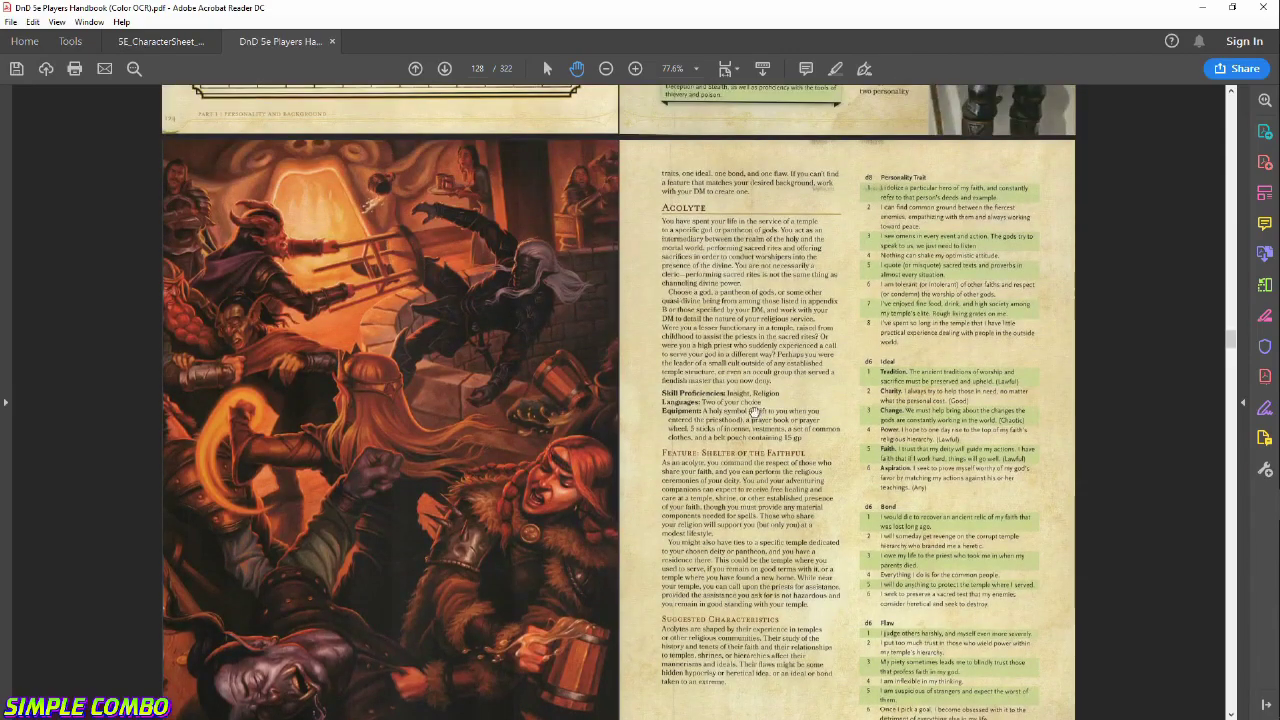
{"action": "scroll", "coordinate": [714, 345], "scroll_direction": "down", "scroll_amount": 8}
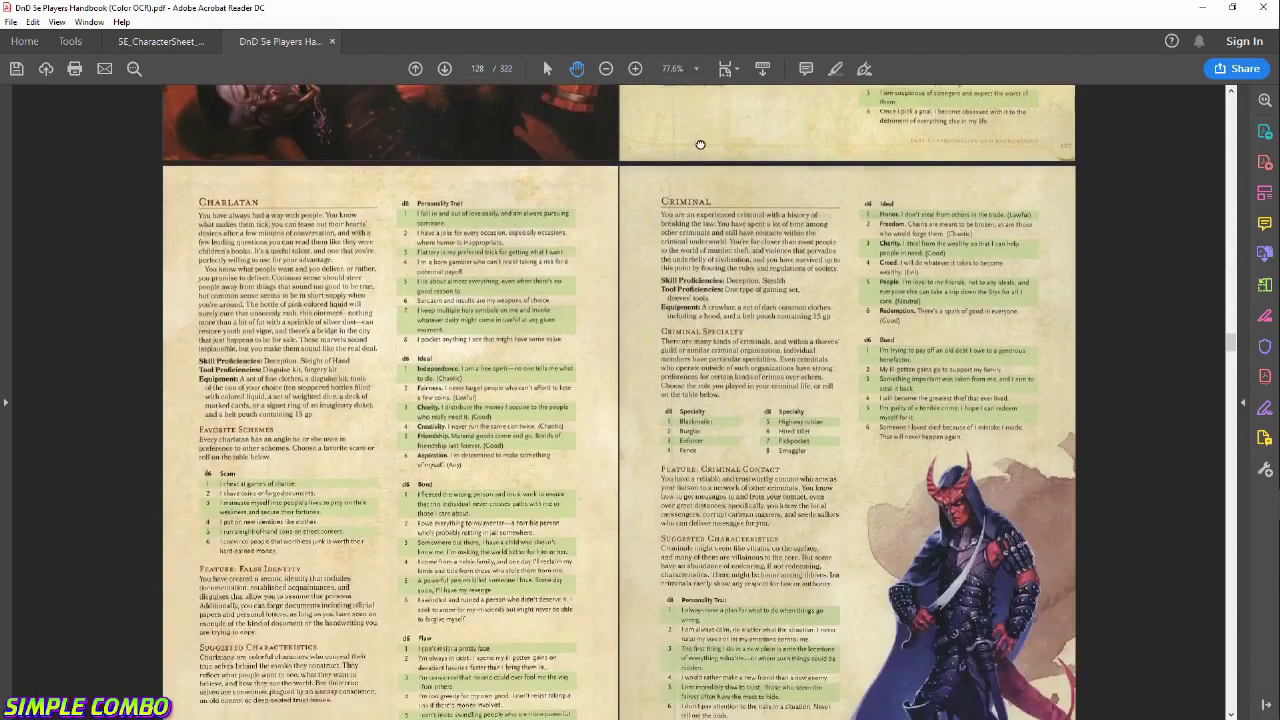
{"action": "scroll", "coordinate": [700, 145], "scroll_direction": "up", "scroll_amount": 1}
Zoom the Criminal page to 125%, then return to the character sheet.
{"action": "right_click", "coordinate": [700, 150]}
{"action": "left_click", "coordinate": [514, 202]}
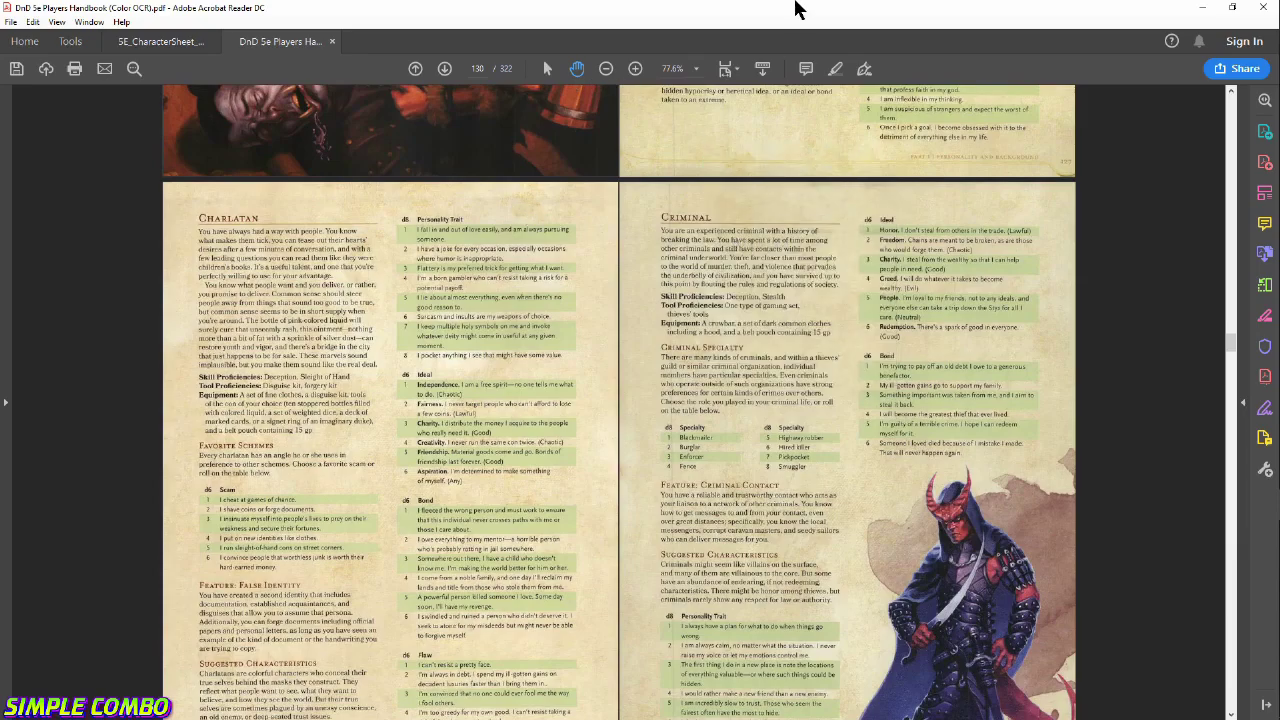
{"action": "left_click", "coordinate": [635, 68]}
{"action": "left_click", "coordinate": [635, 68]}
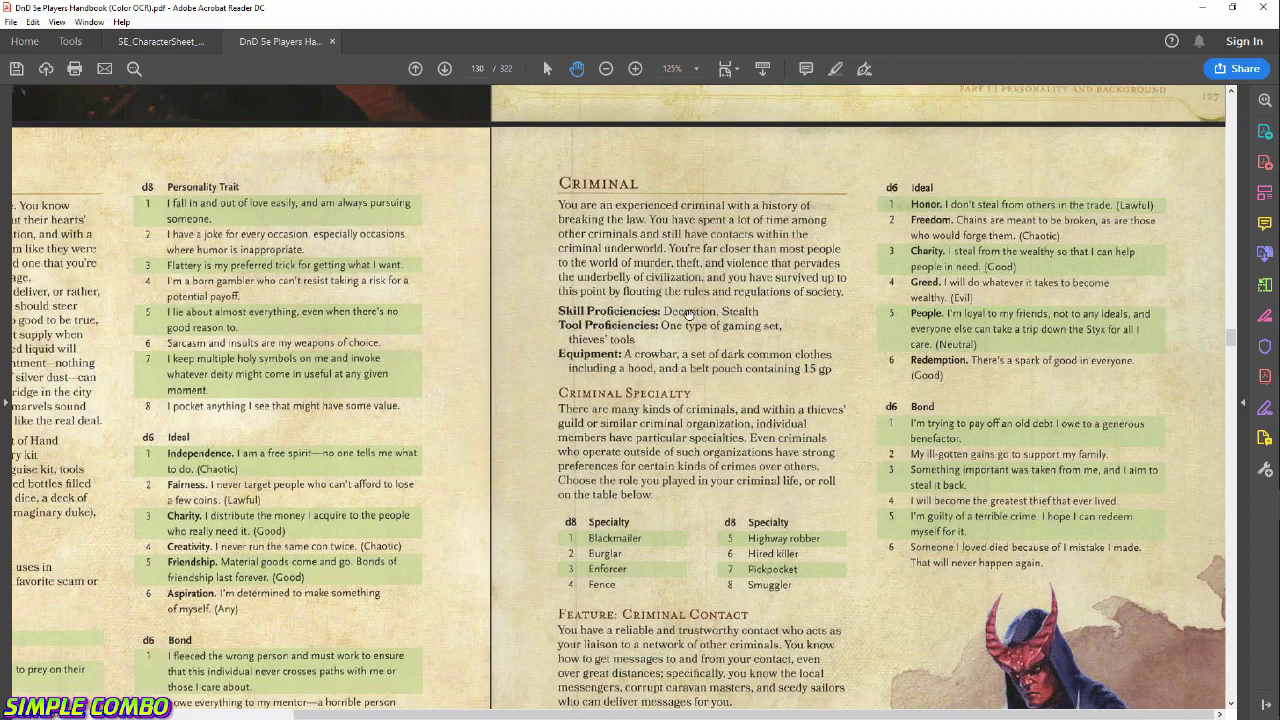
{"action": "left_click", "coordinate": [185, 42]}
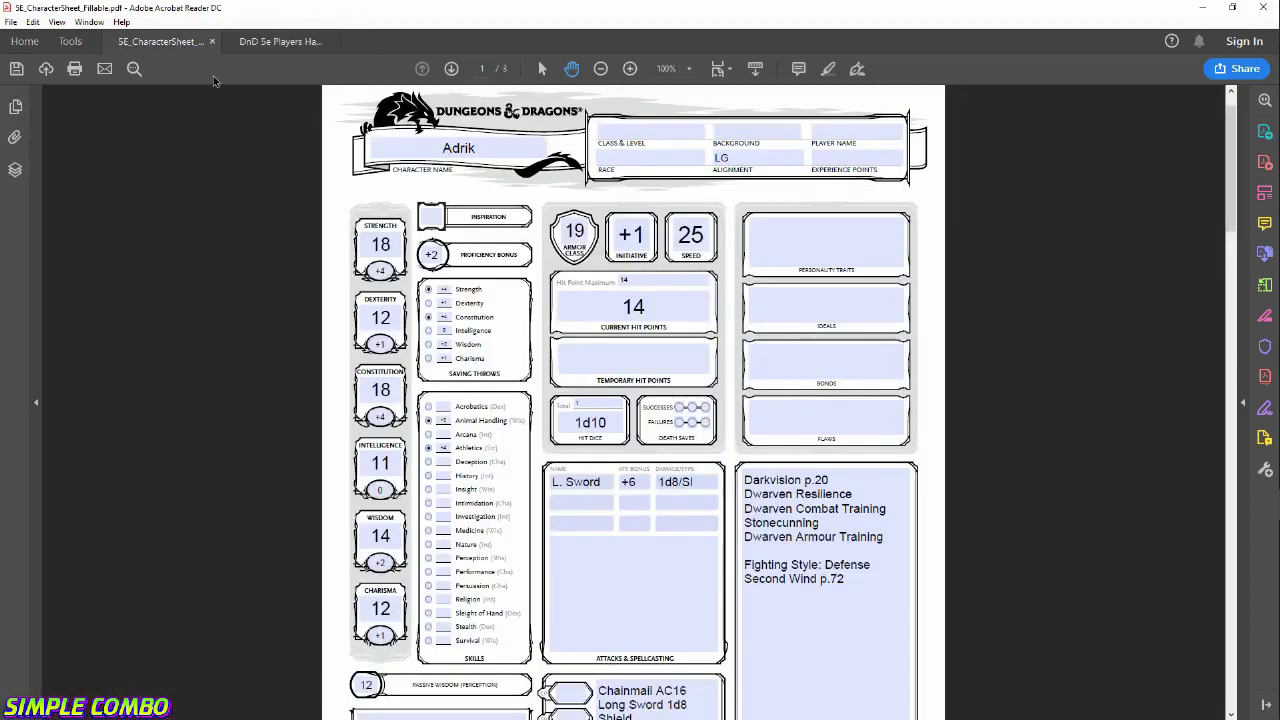
Zoom the character sheet to 150%.
{"action": "left_click", "coordinate": [630, 69]}
{"action": "left_click", "coordinate": [630, 69]}
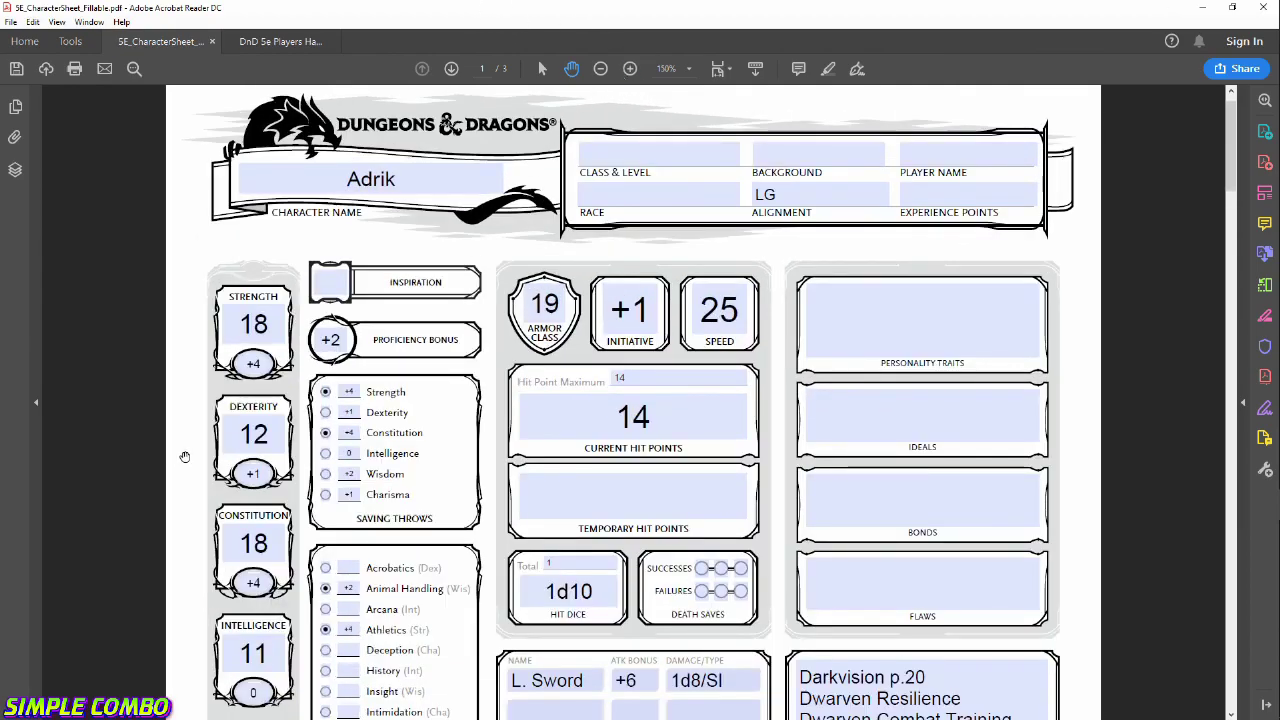
{"action": "scroll", "coordinate": [189, 457], "scroll_direction": "down", "scroll_amount": 5}
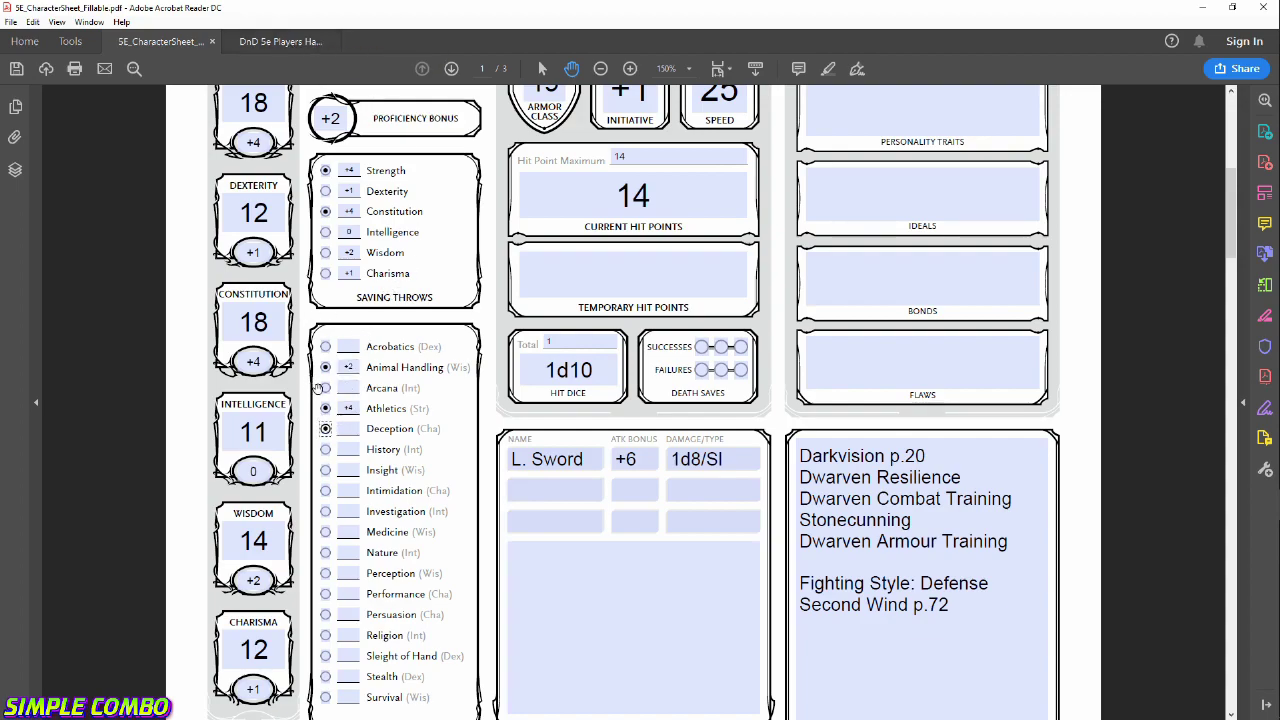
Mark Deception and Stealth as proficient, checking them against the Handbook.
{"action": "left_click", "coordinate": [325, 429]}
{"action": "left_click", "coordinate": [325, 677]}
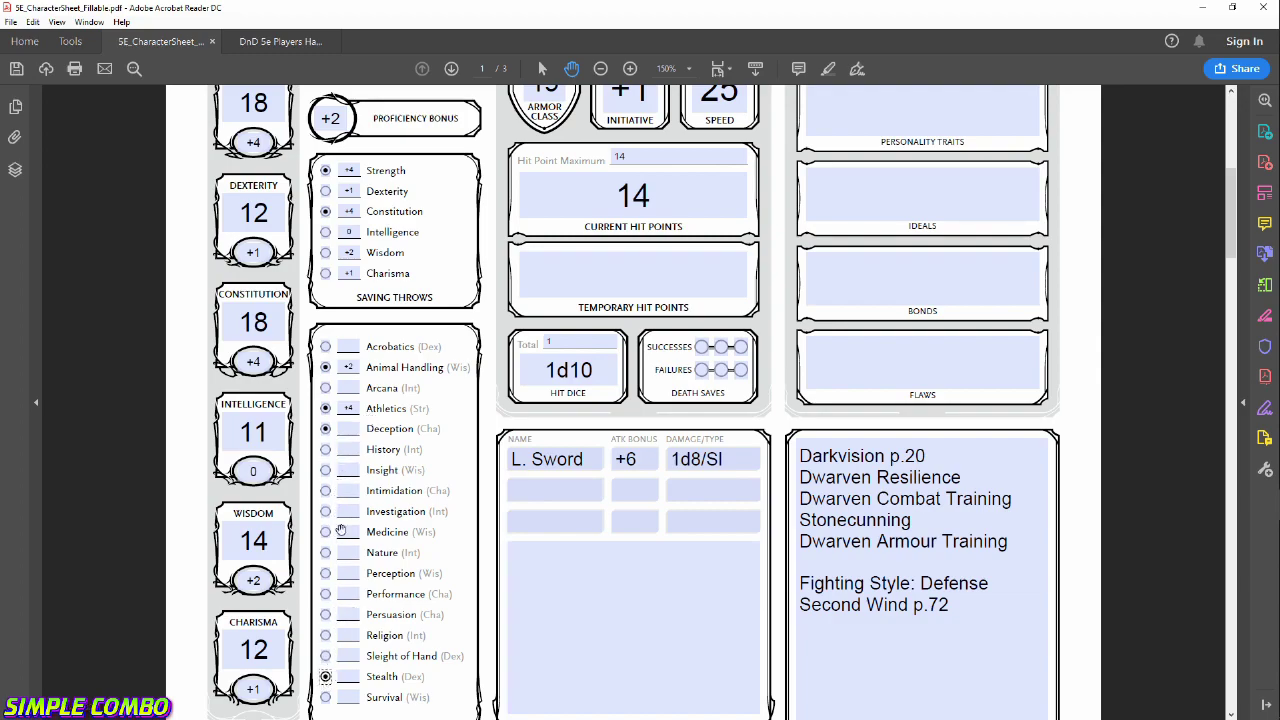
{"action": "left_click", "coordinate": [257, 48]}
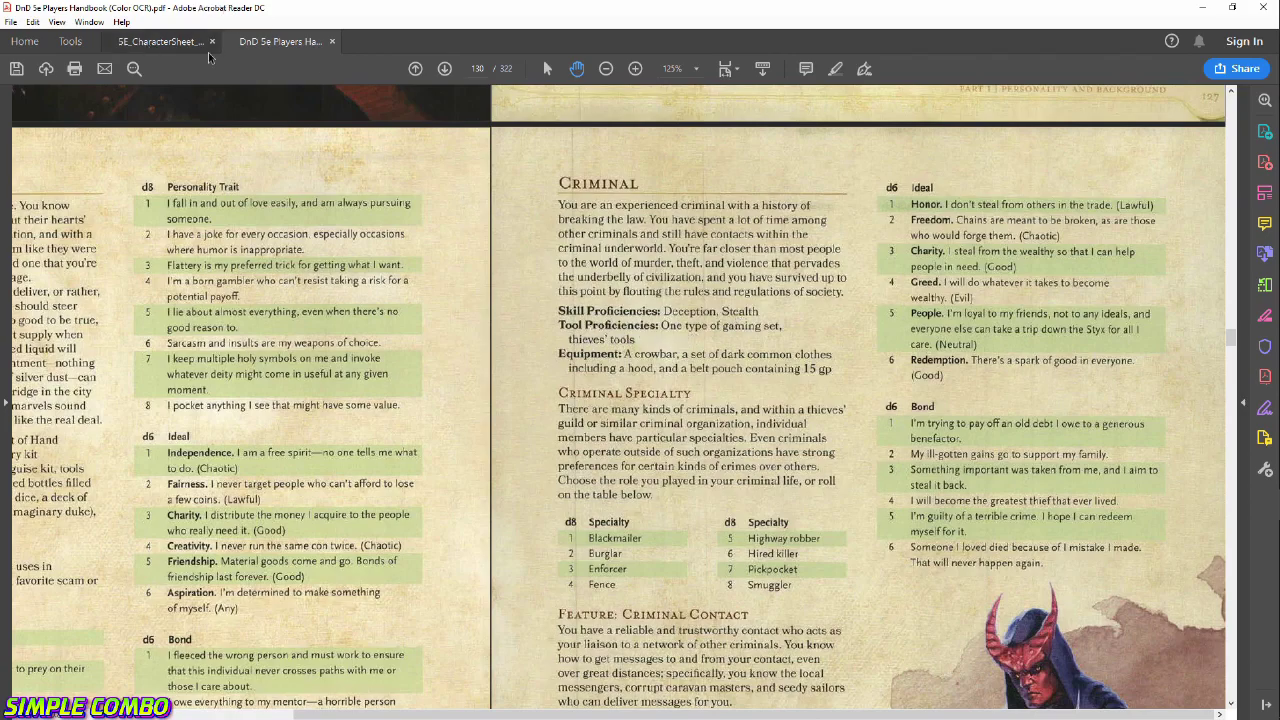
{"action": "left_click", "coordinate": [165, 45]}
Add 'Prof Gaming Set' and 'Prof Theive's Tools' lines to Other Proficiencies & Languages.
{"action": "scroll", "coordinate": [667, 338], "scroll_direction": "down", "scroll_amount": 5}
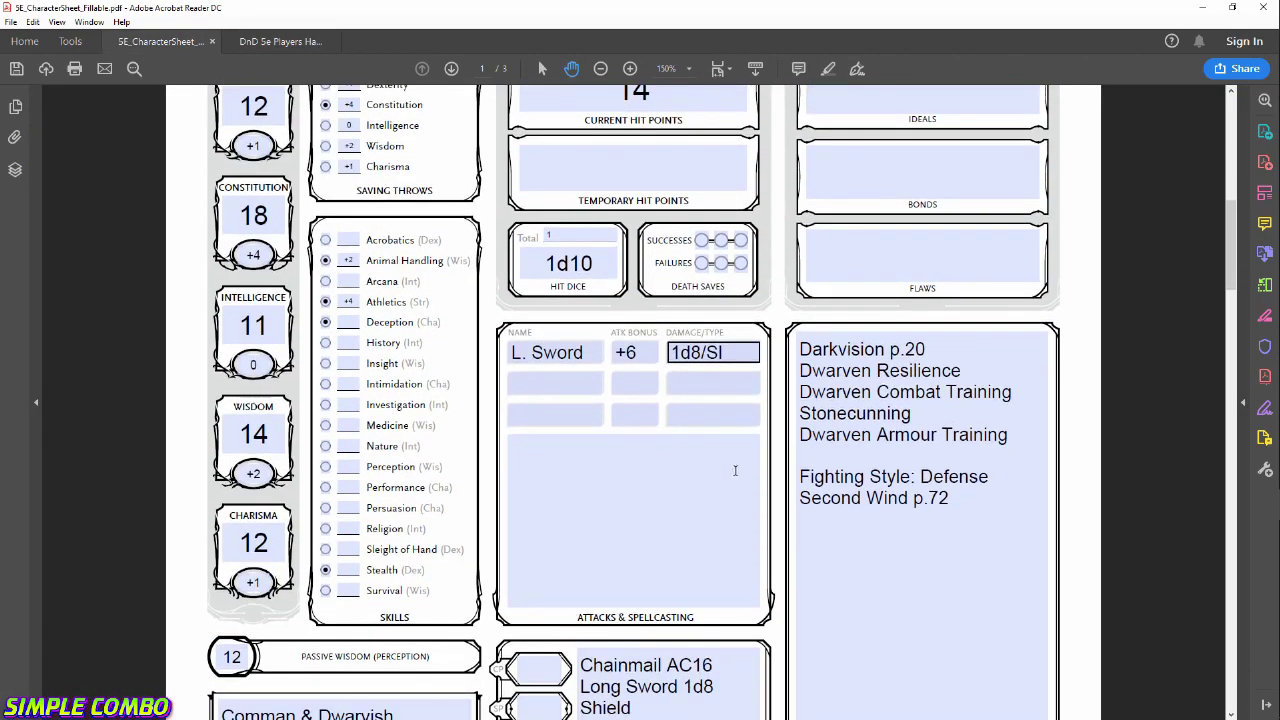
{"action": "left_click", "coordinate": [421, 617]}
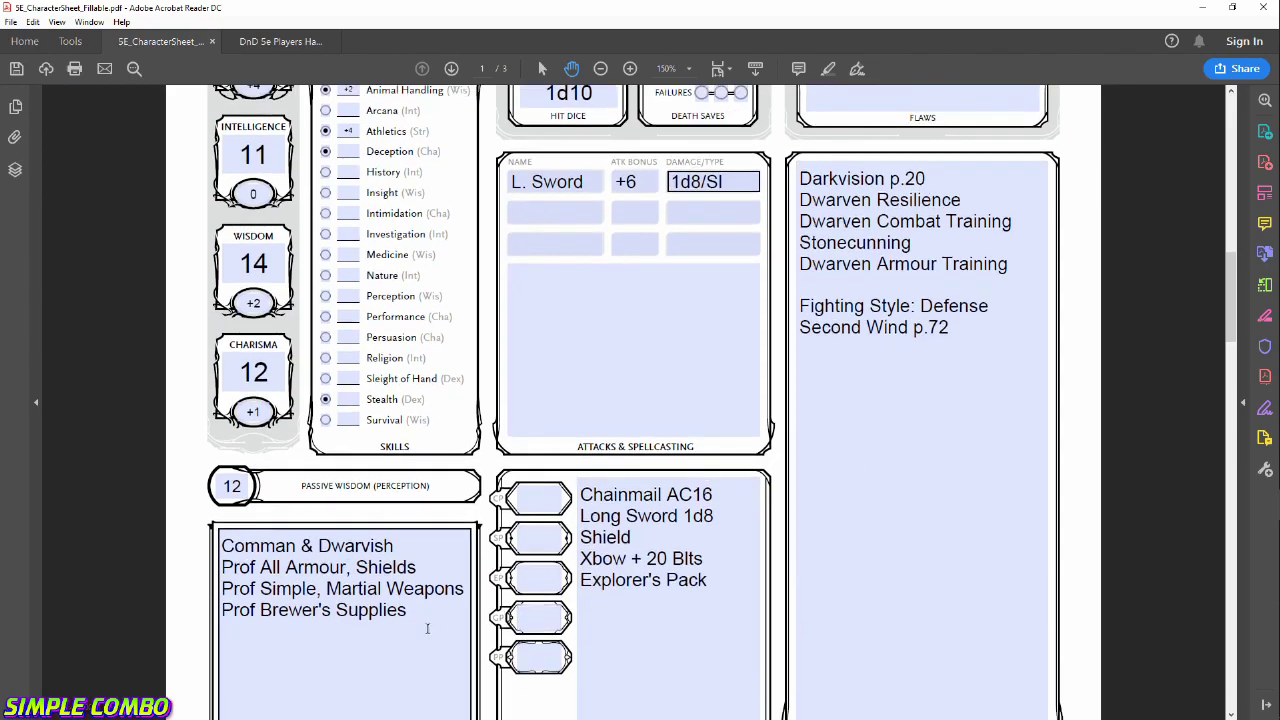
{"action": "key", "text": "Return"}
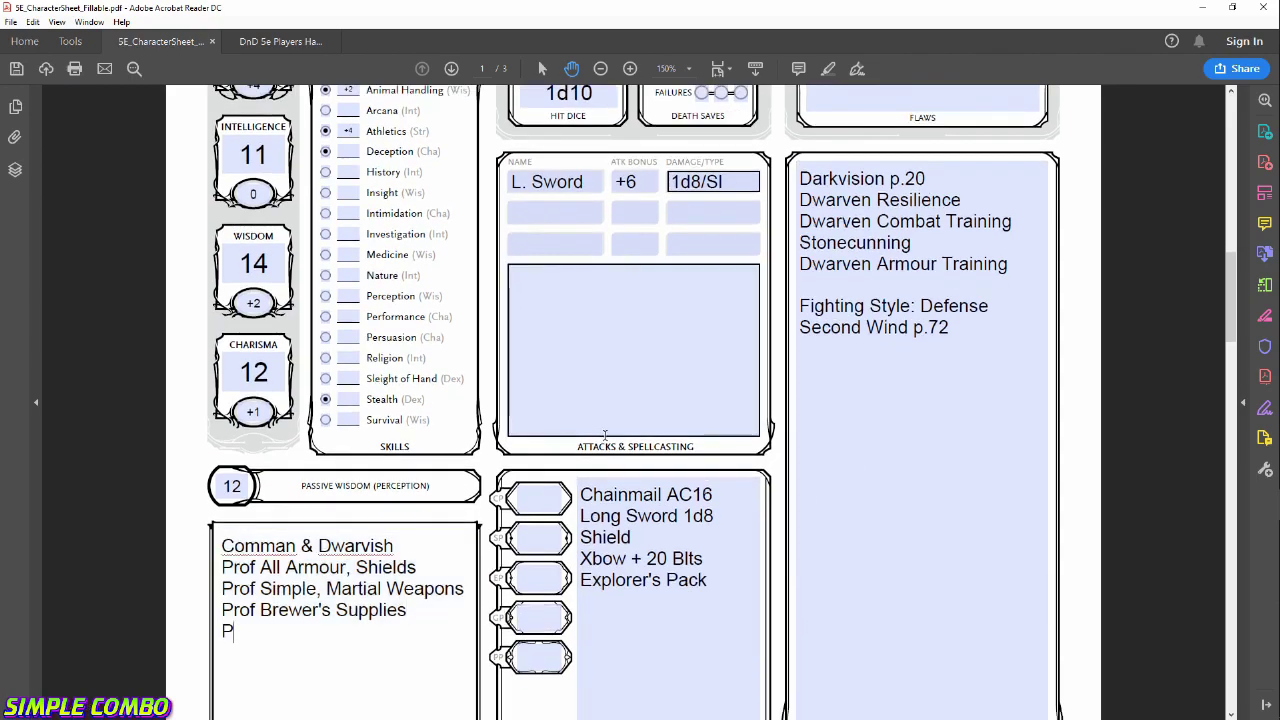
{"action": "type", "text": "Prof Gaming Set "}
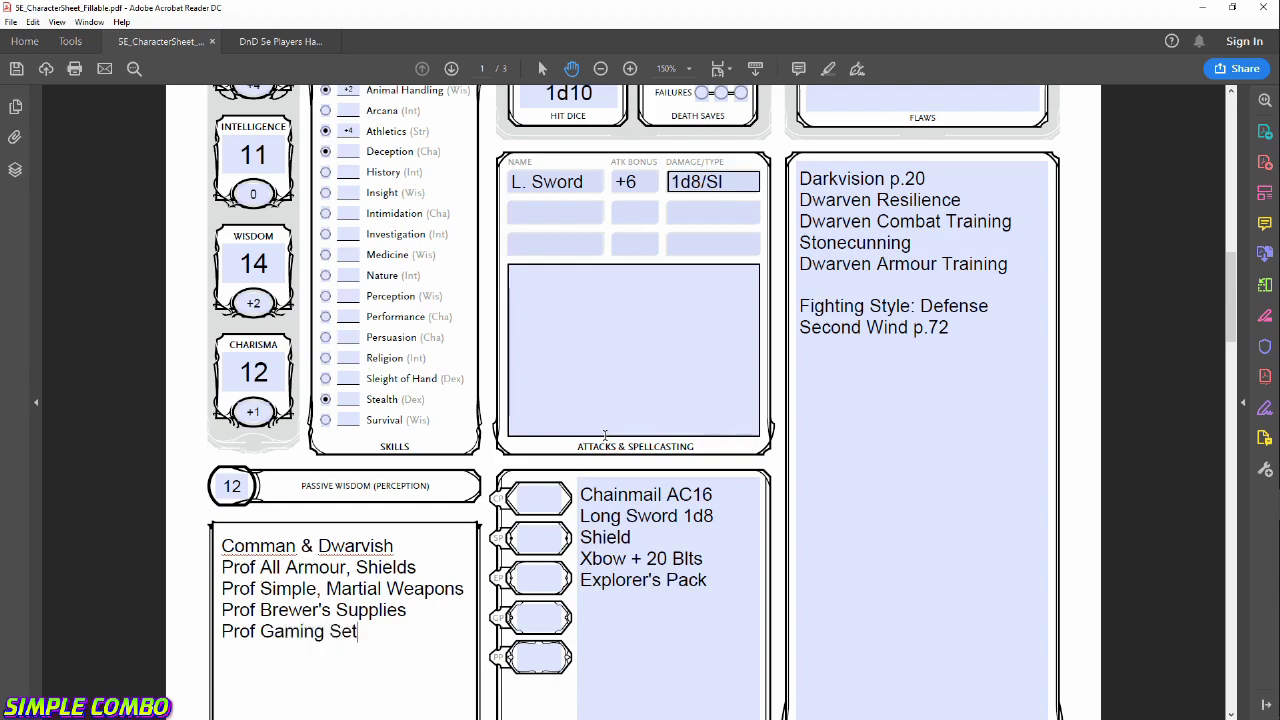
{"action": "type", "text": "Prof Theive's Tools"}
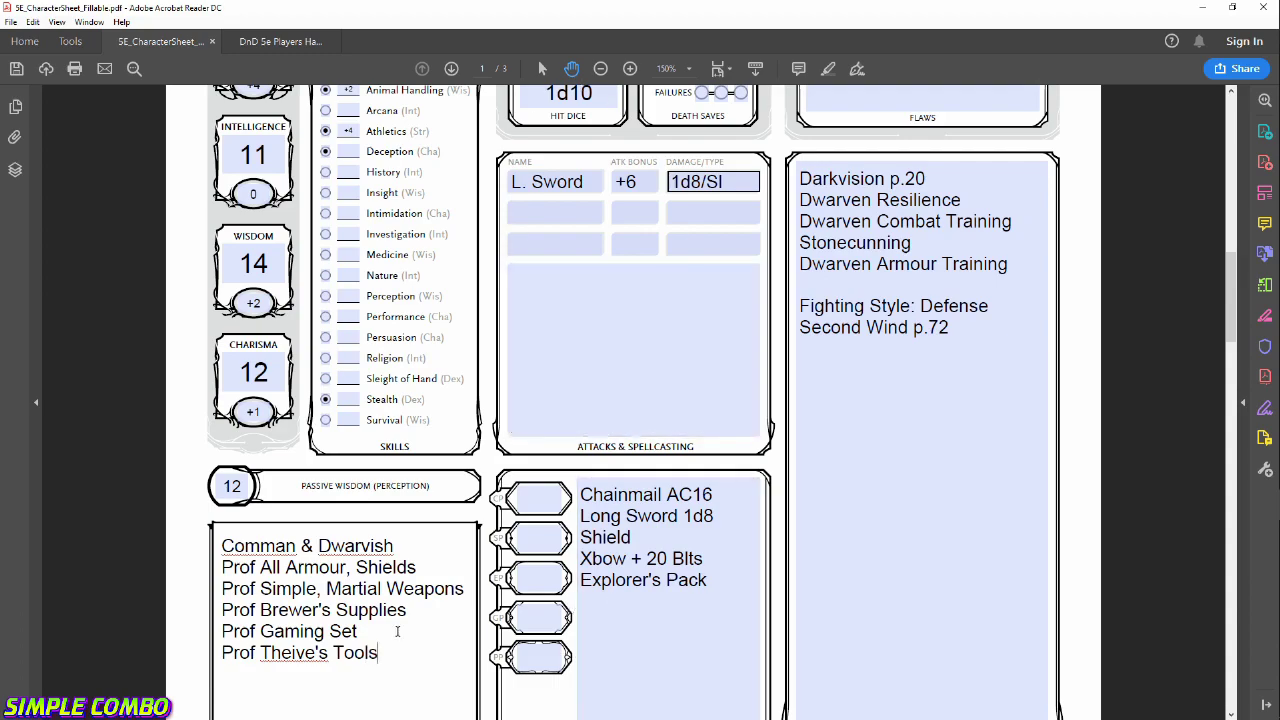
{"action": "scroll", "coordinate": [400, 590], "scroll_direction": "down", "scroll_amount": 1}
{"action": "right_click", "coordinate": [363, 593]}
{"action": "left_click", "coordinate": [314, 612]}
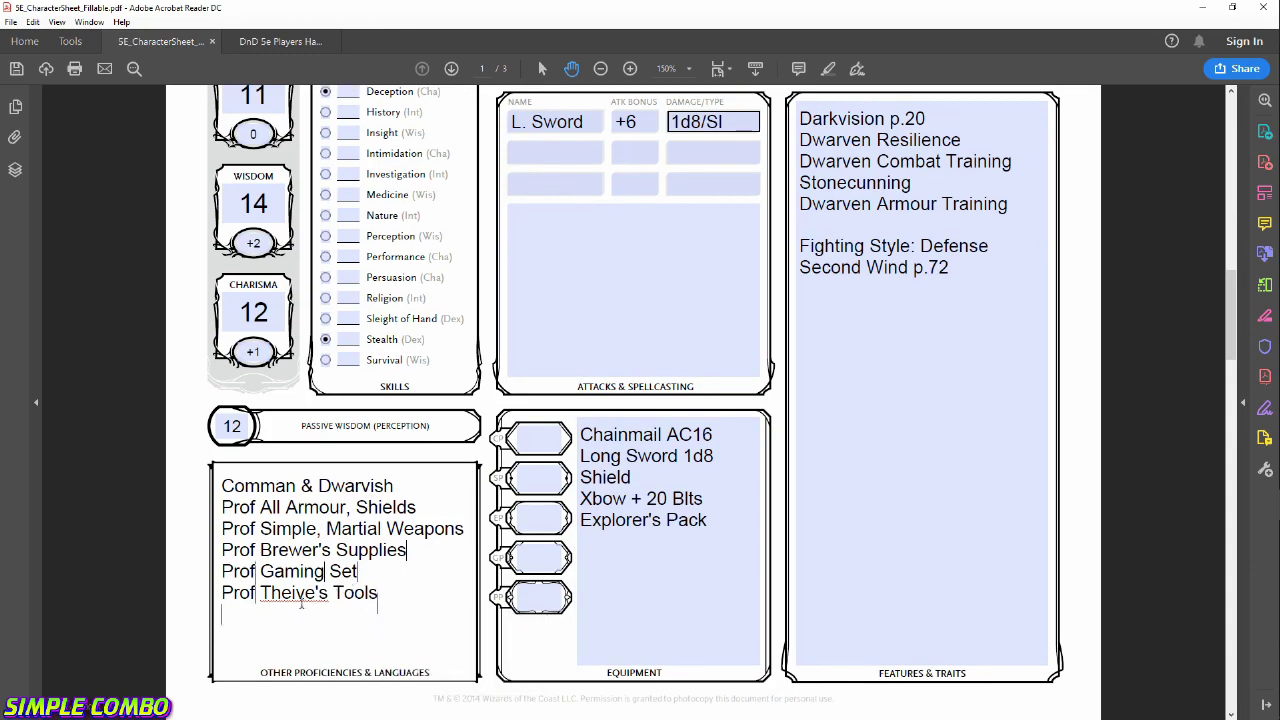
{"action": "scroll", "coordinate": [330, 300], "scroll_direction": "up", "scroll_amount": 1}
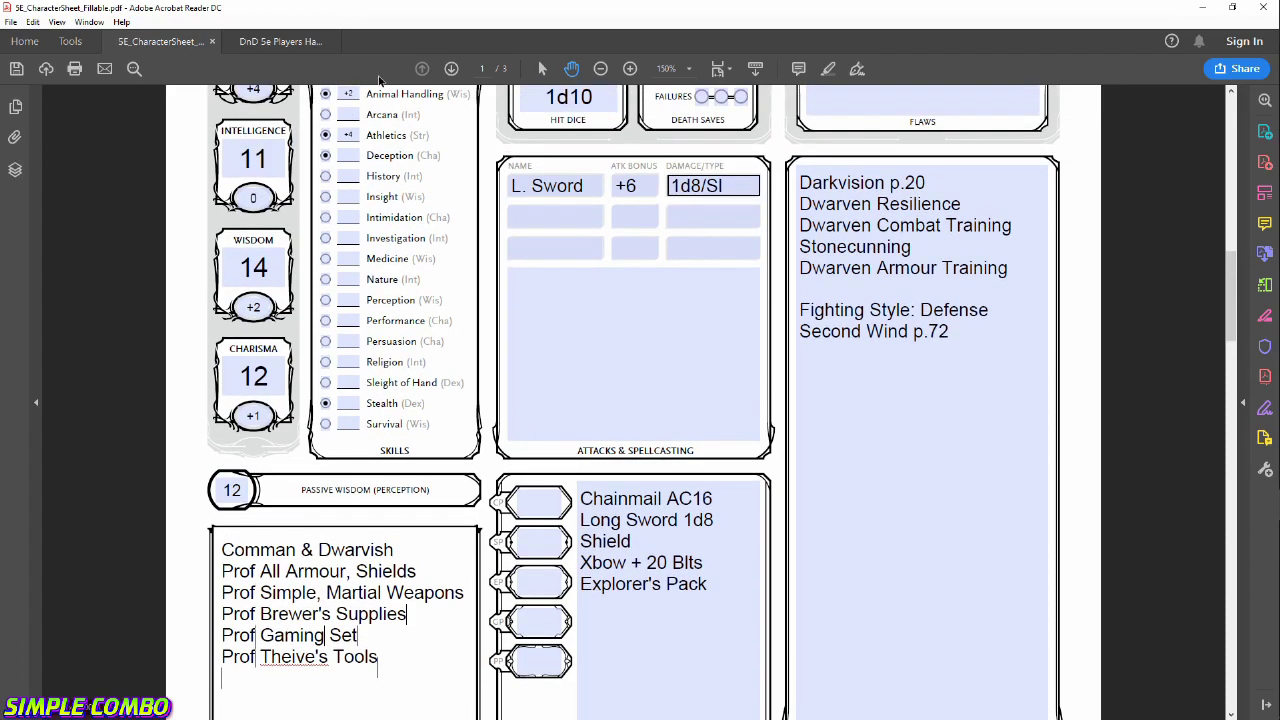
{"action": "left_click", "coordinate": [272, 45]}
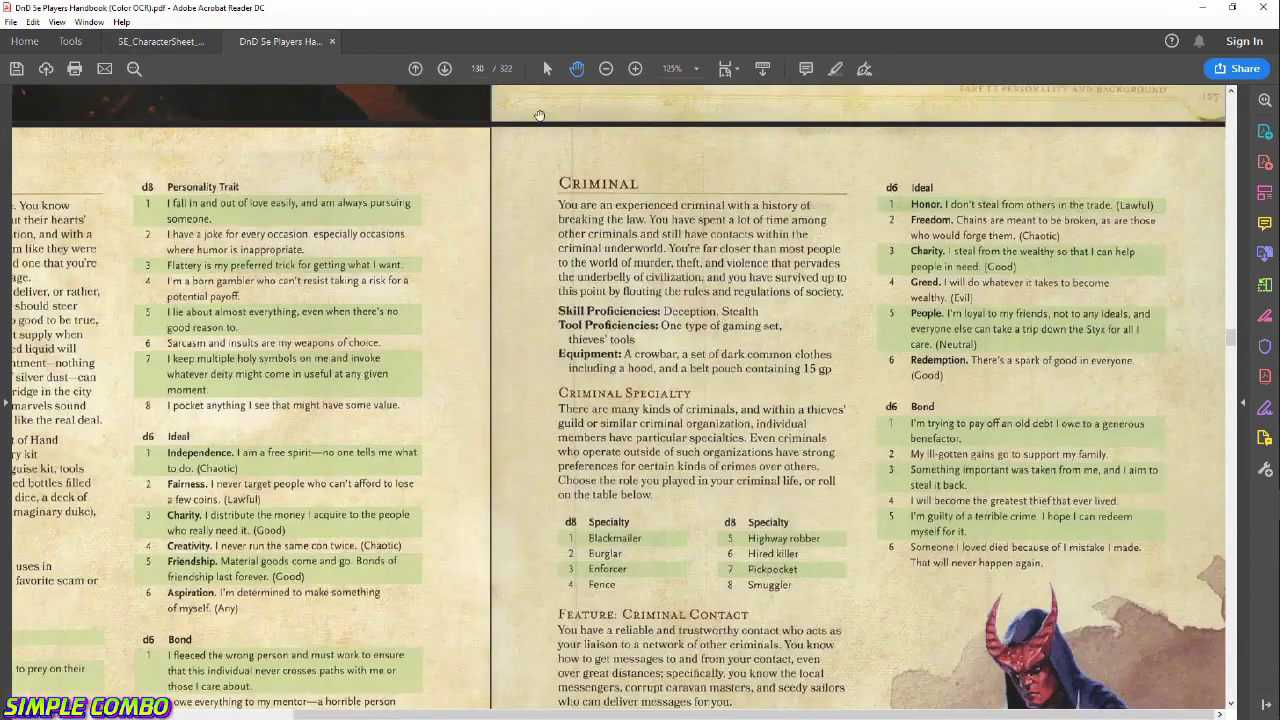
Reread the Criminal page, then back on the sheet select lines in Features & Traits.
{"action": "scroll", "coordinate": [709, 412], "scroll_direction": "down", "scroll_amount": 2}
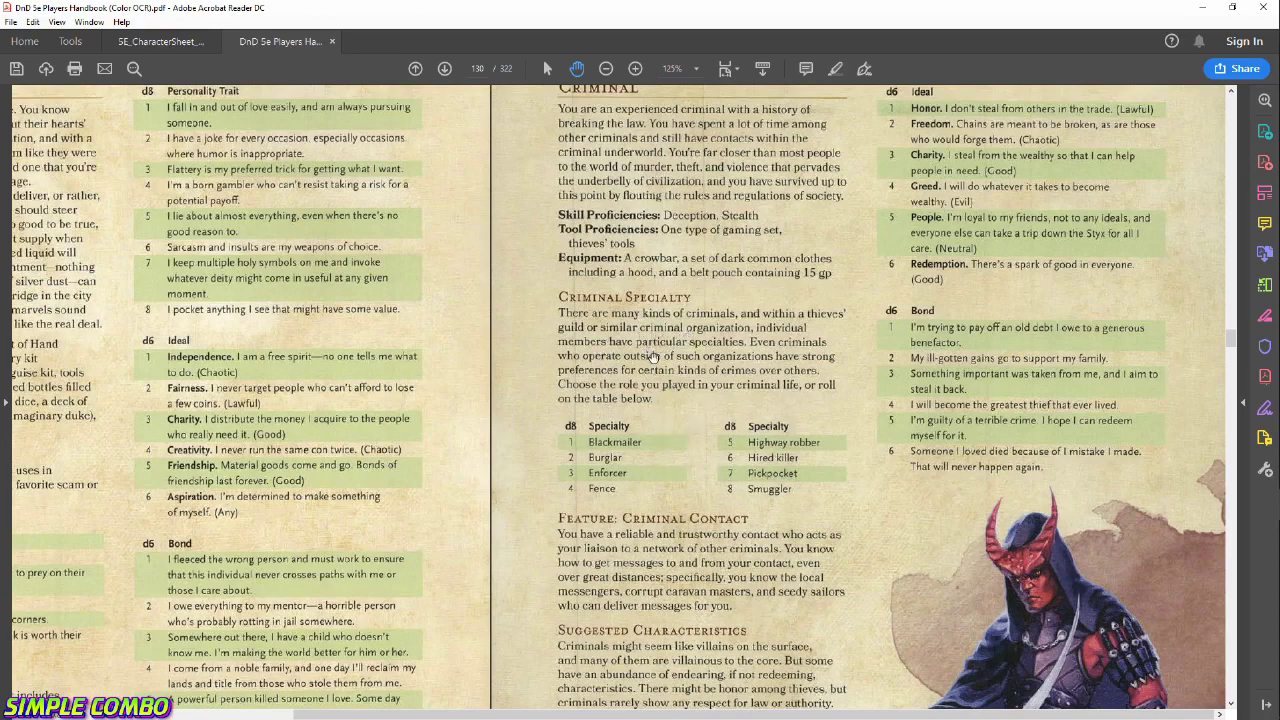
{"action": "scroll", "coordinate": [806, 480], "scroll_direction": "up", "scroll_amount": 3}
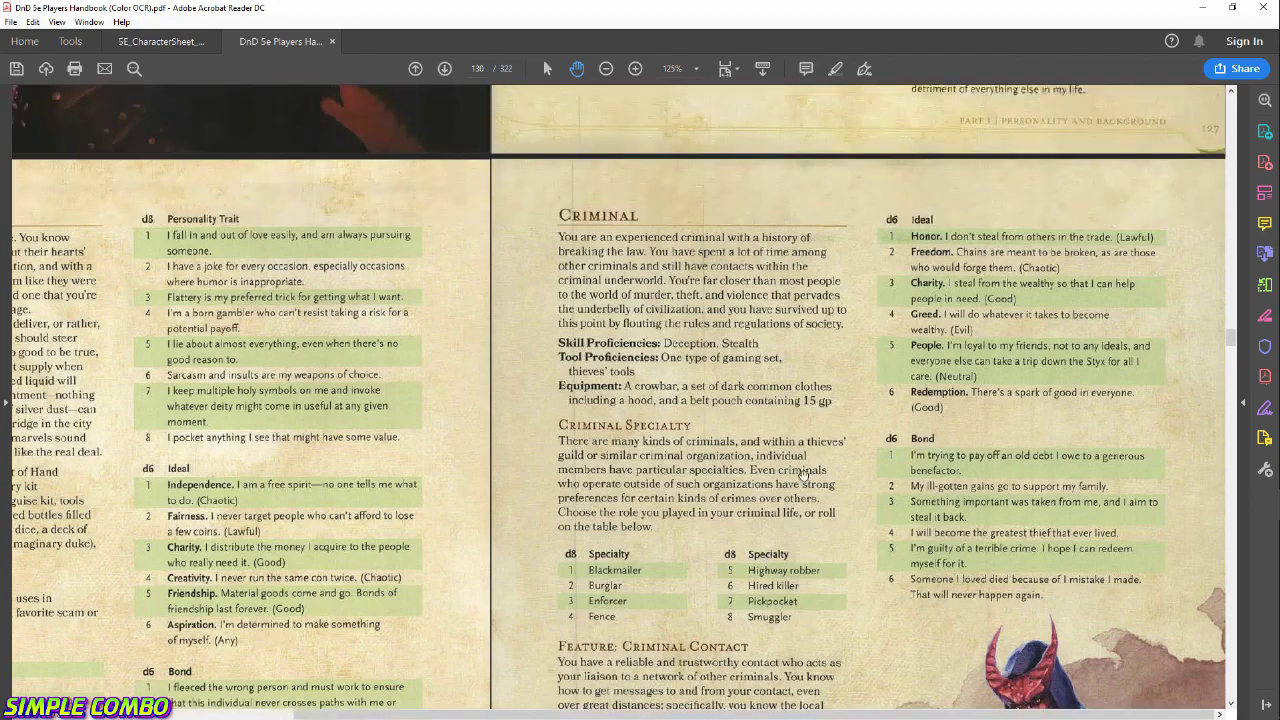
{"action": "scroll", "coordinate": [808, 441], "scroll_direction": "down", "scroll_amount": 4}
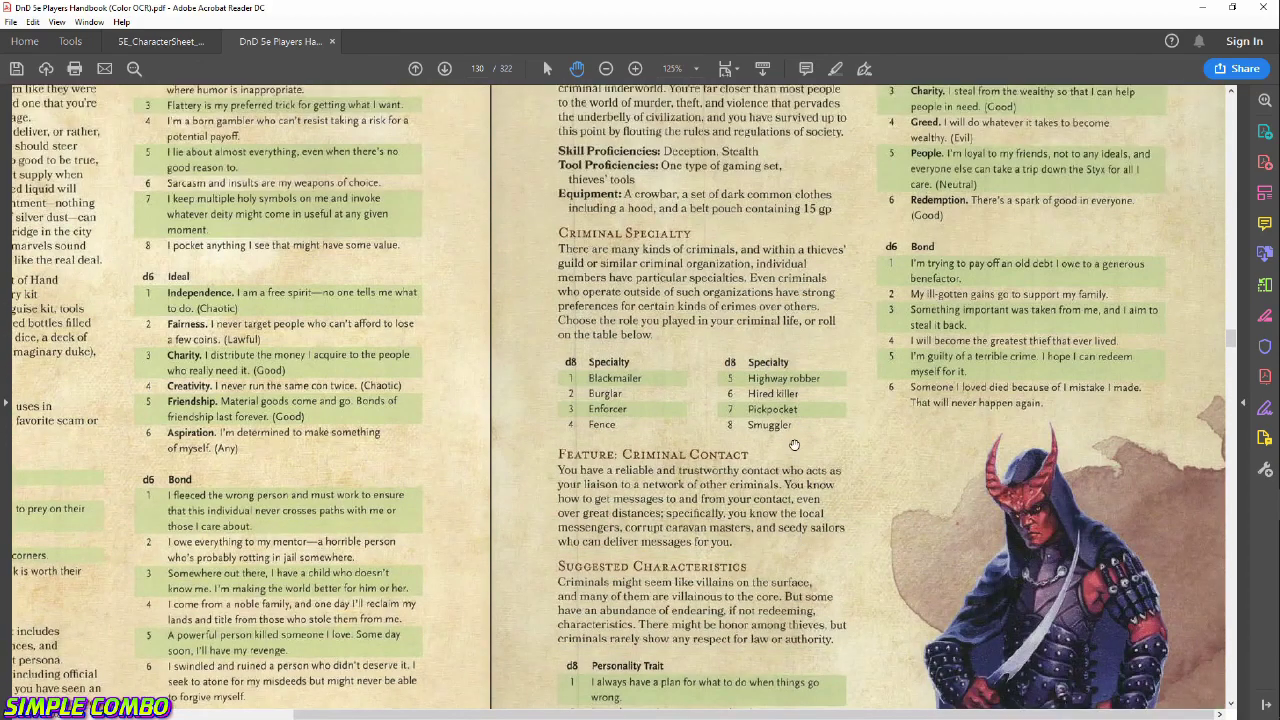
{"action": "scroll", "coordinate": [794, 444], "scroll_direction": "up", "scroll_amount": 3}
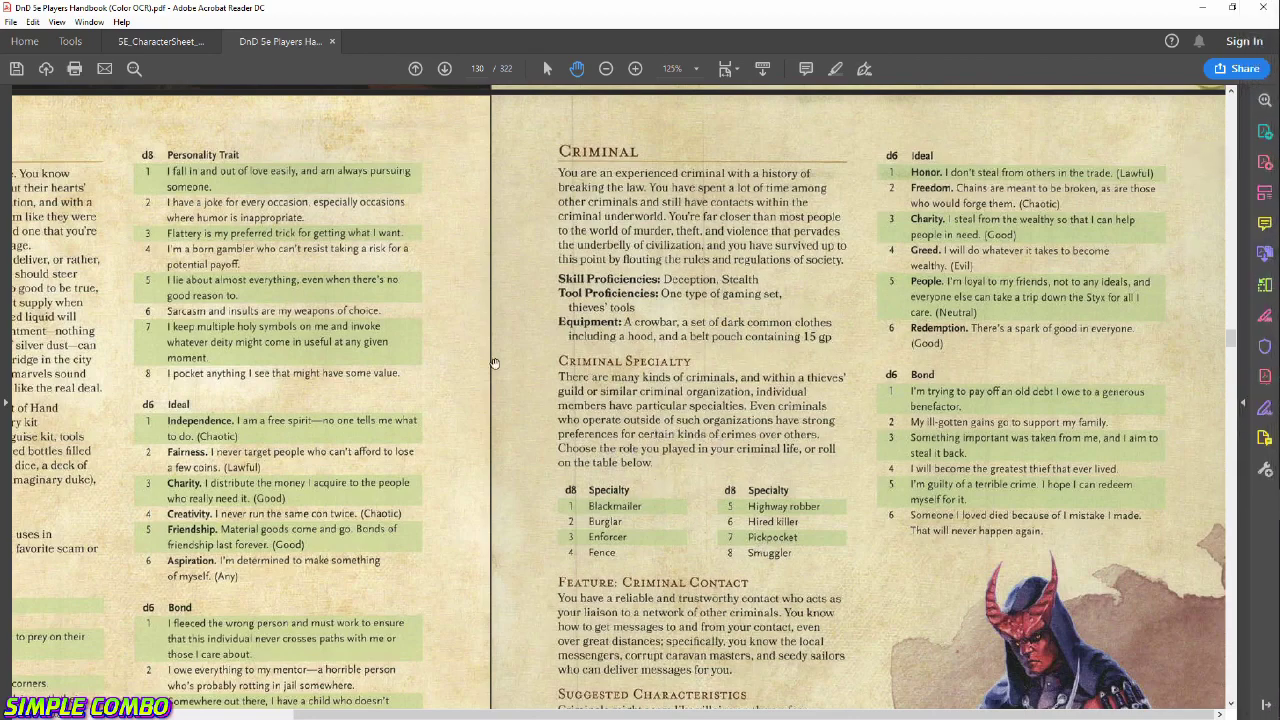
{"action": "left_click", "coordinate": [150, 45]}
{"action": "left_click_drag", "start_coordinate": [944, 268], "coordinate": [950, 374]}
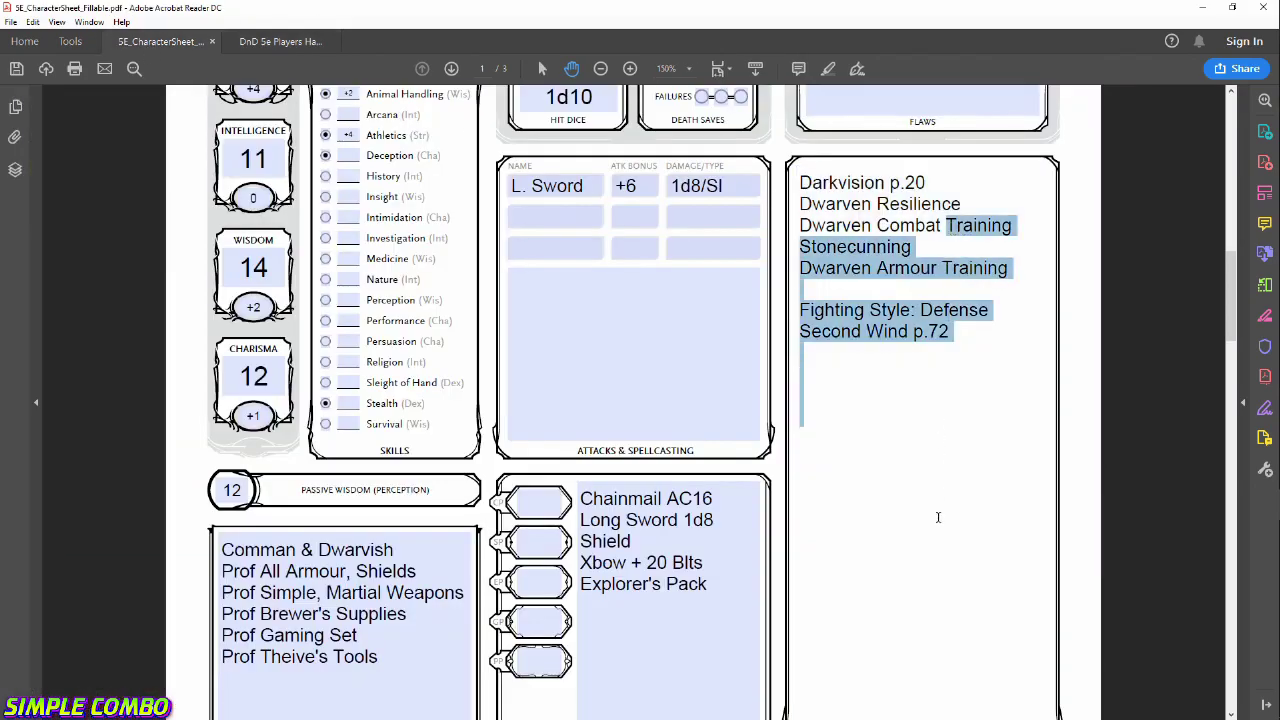
Clear the features selection, zoom the sheet to 125%, and reopen the Players Handbook.
{"action": "left_click", "coordinate": [950, 374]}
{"action": "scroll", "coordinate": [957, 320], "scroll_direction": "up", "scroll_amount": 2}
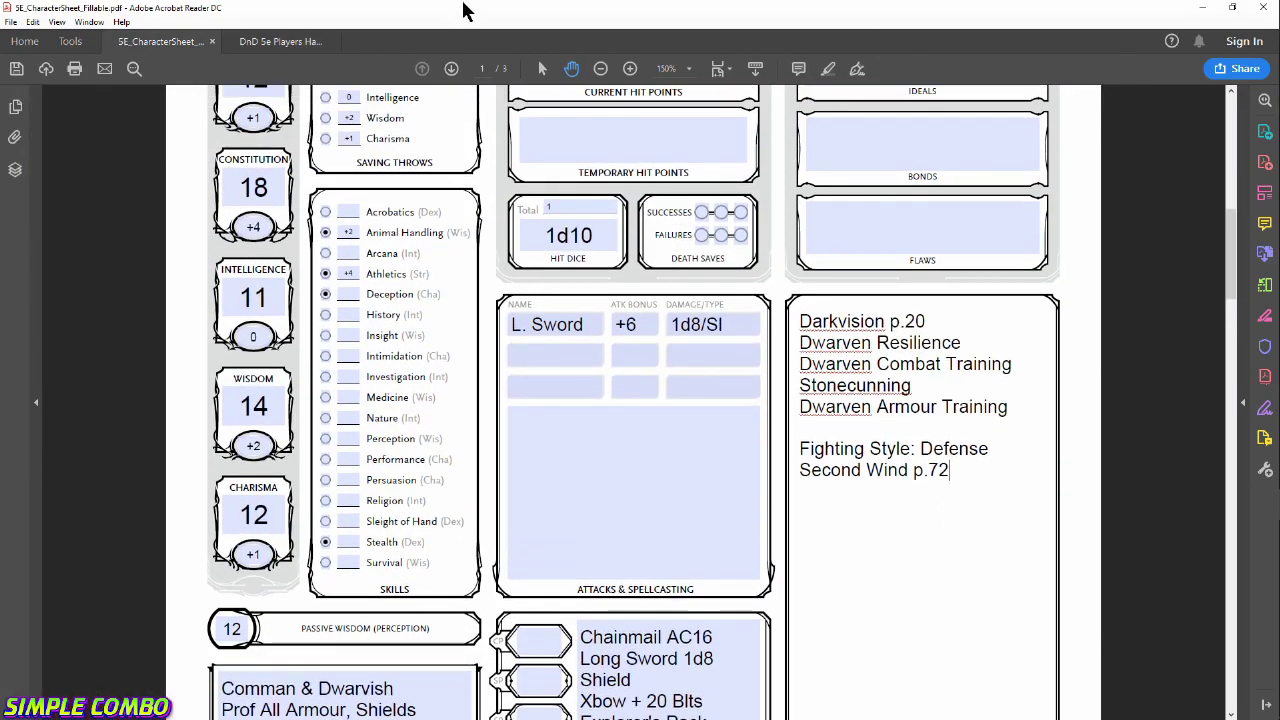
{"action": "left_click", "coordinate": [601, 68]}
{"action": "scroll", "coordinate": [845, 245], "scroll_direction": "up", "scroll_amount": 4}
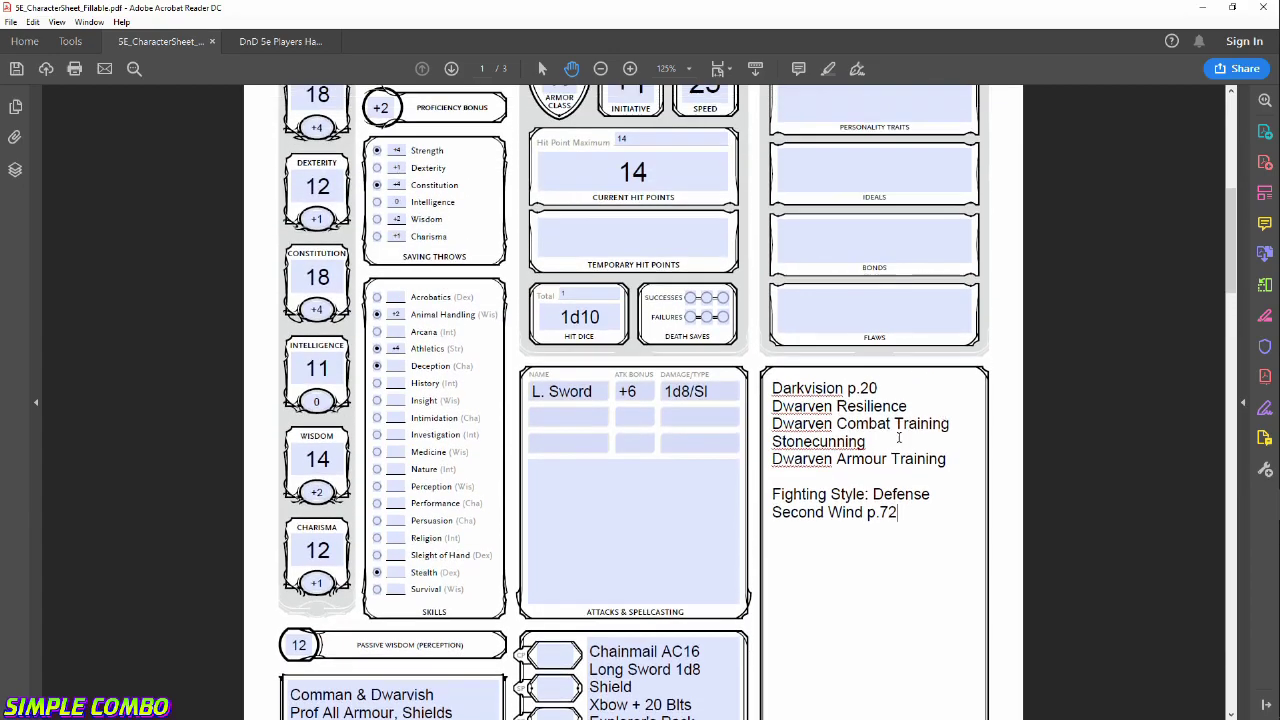
{"action": "scroll", "coordinate": [845, 245], "scroll_direction": "up", "scroll_amount": 1}
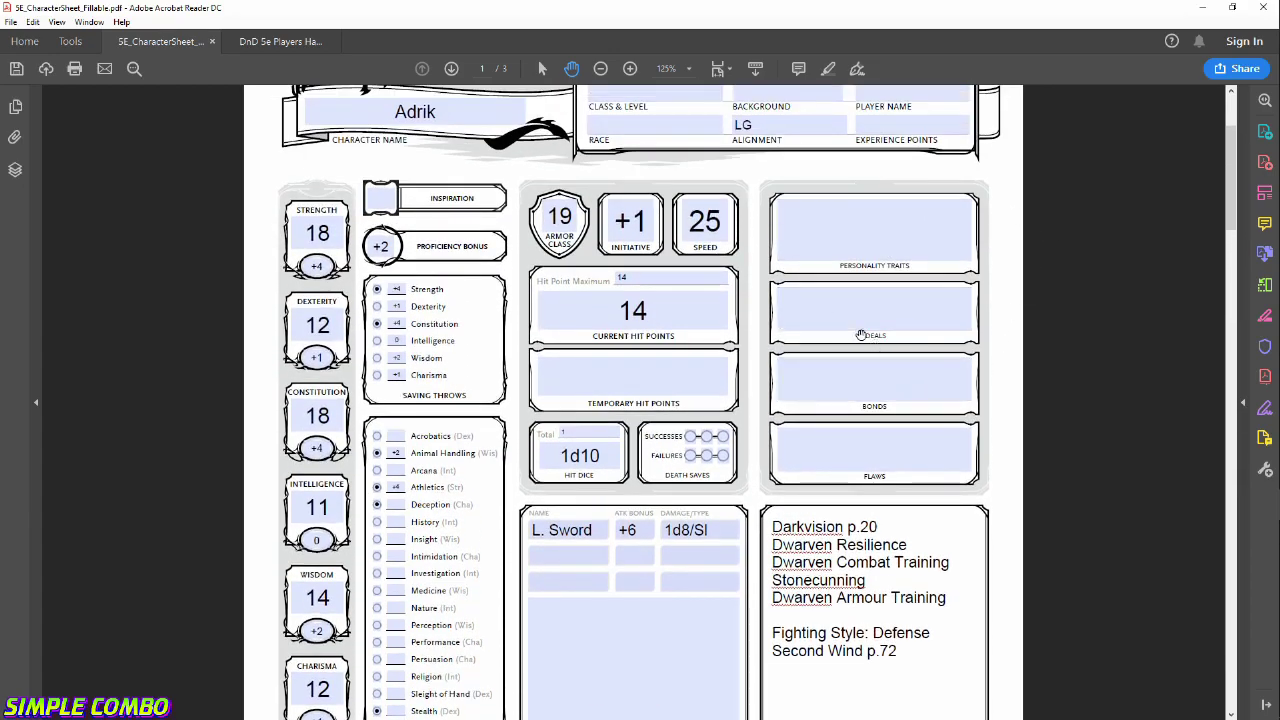
{"action": "scroll", "coordinate": [600, 290], "scroll_direction": "up", "scroll_amount": 2}
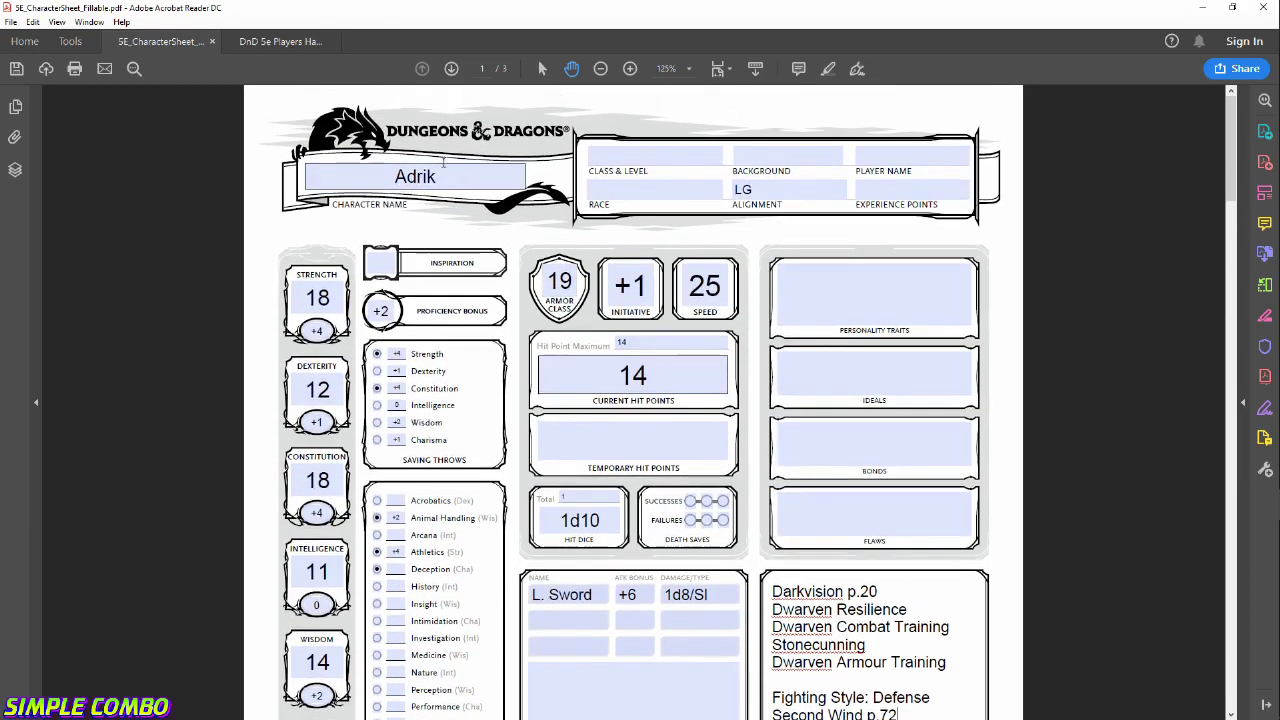
{"action": "left_click", "coordinate": [282, 41]}
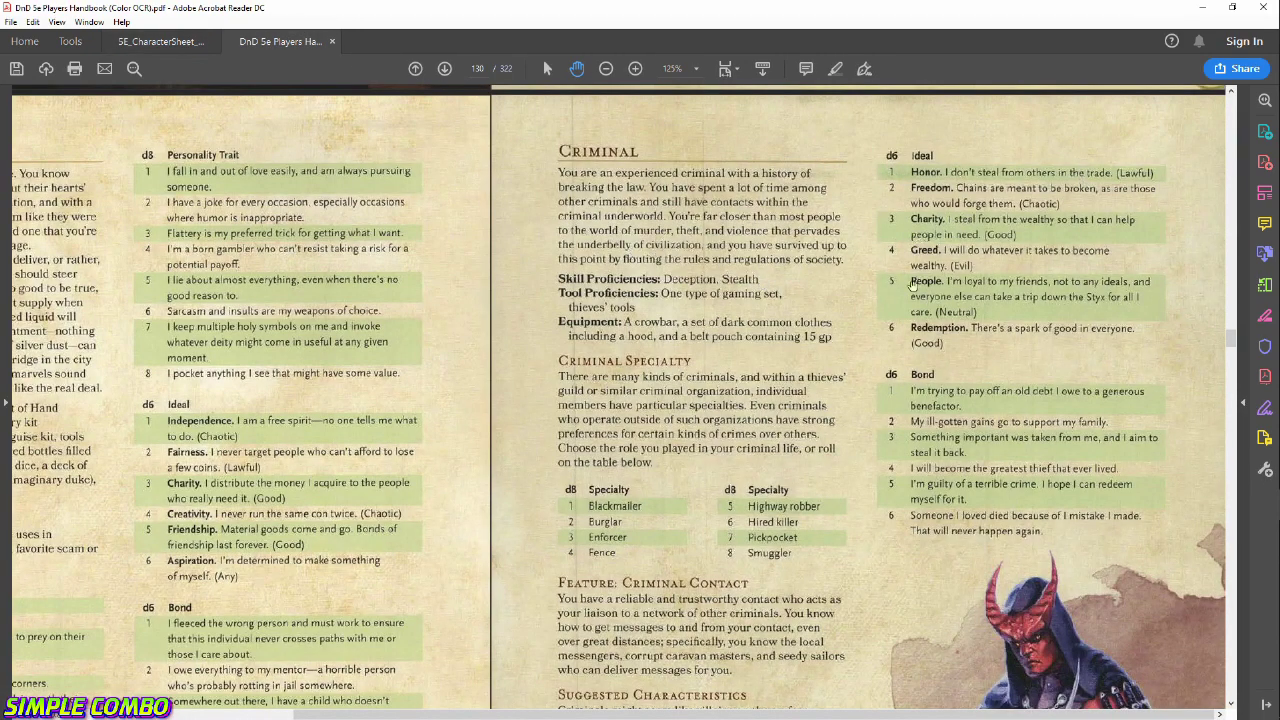
Scroll the Criminal background page, then go back to the character sheet.
{"action": "scroll", "coordinate": [880, 233], "scroll_direction": "down", "scroll_amount": 1}
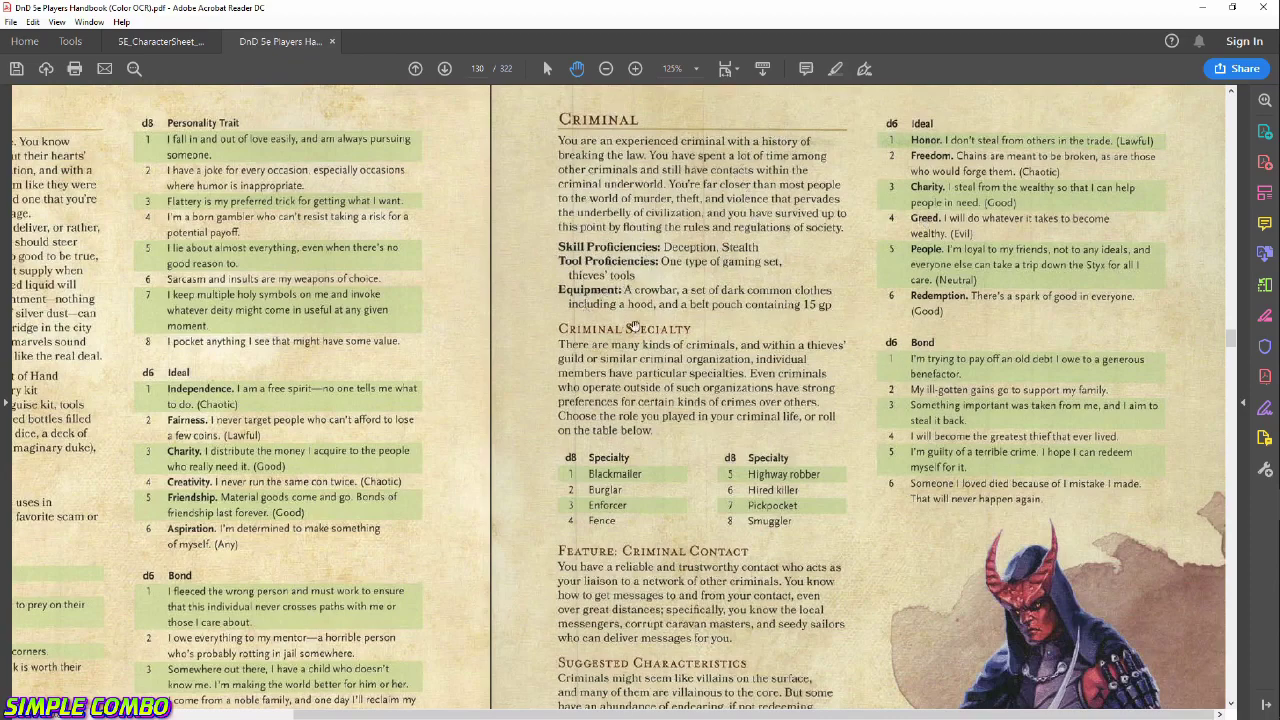
{"action": "left_click", "coordinate": [166, 42]}
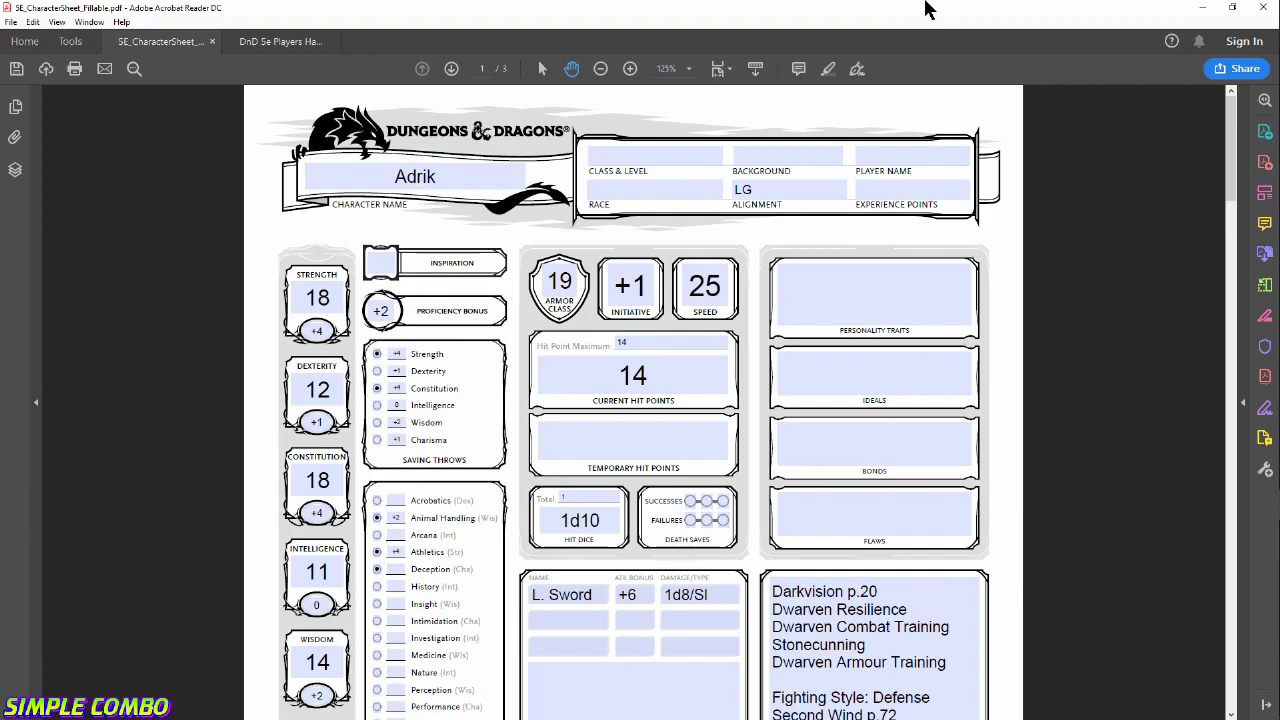
Show the character sheet's first page and zoom it in to 150%.
{"action": "key", "text": "ctrl+2"}
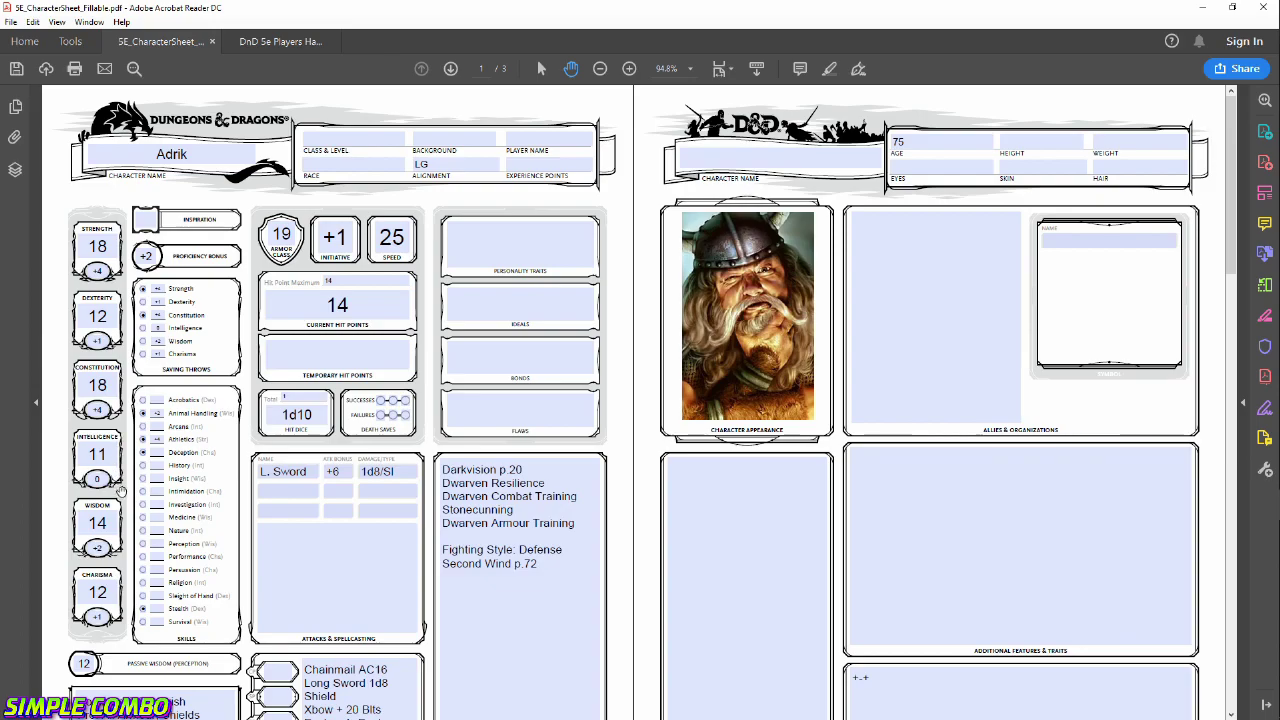
{"action": "scroll", "coordinate": [323, 430], "scroll_direction": "down", "scroll_amount": 5}
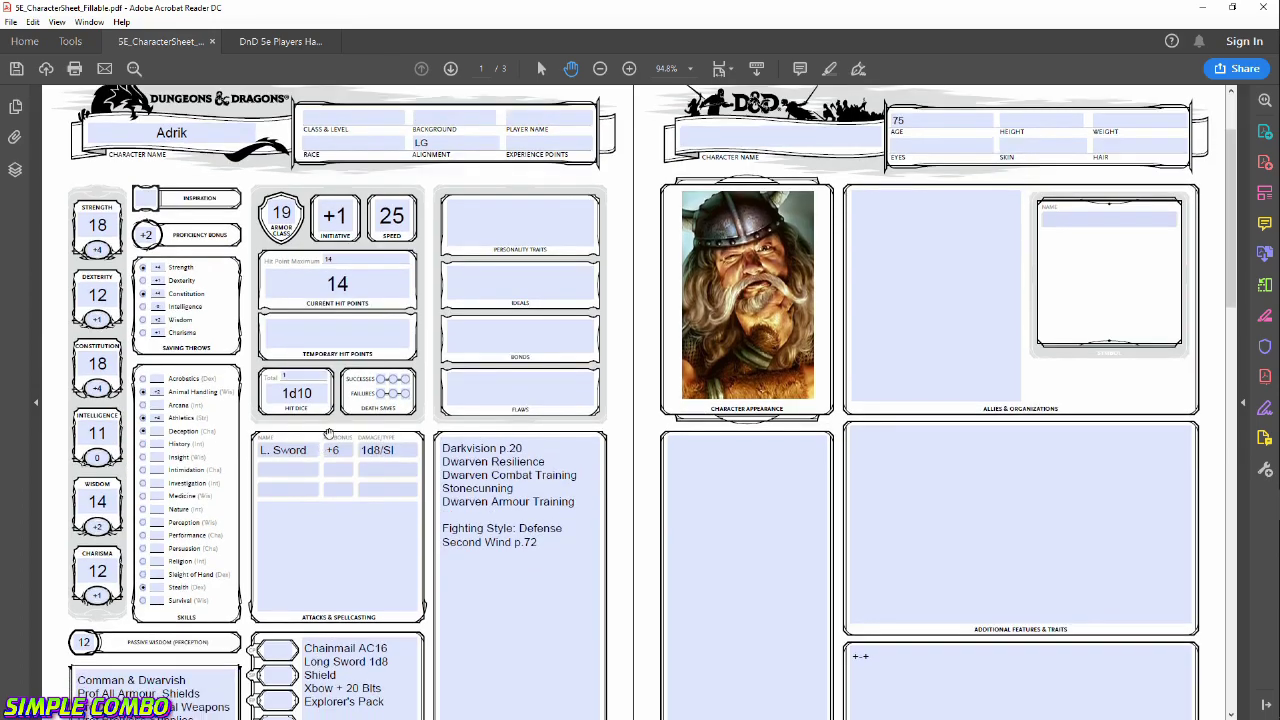
{"action": "scroll", "coordinate": [350, 488], "scroll_direction": "up", "scroll_amount": 1}
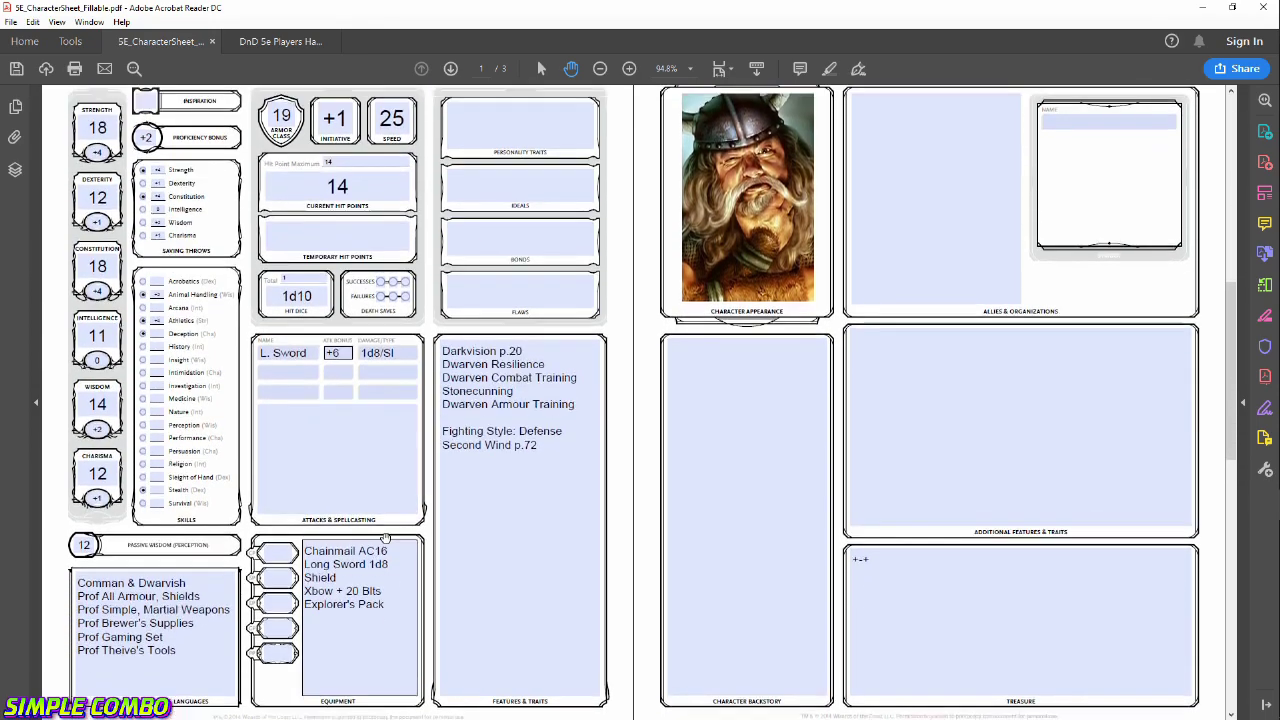
{"action": "scroll", "coordinate": [392, 496], "scroll_direction": "up", "scroll_amount": 4}
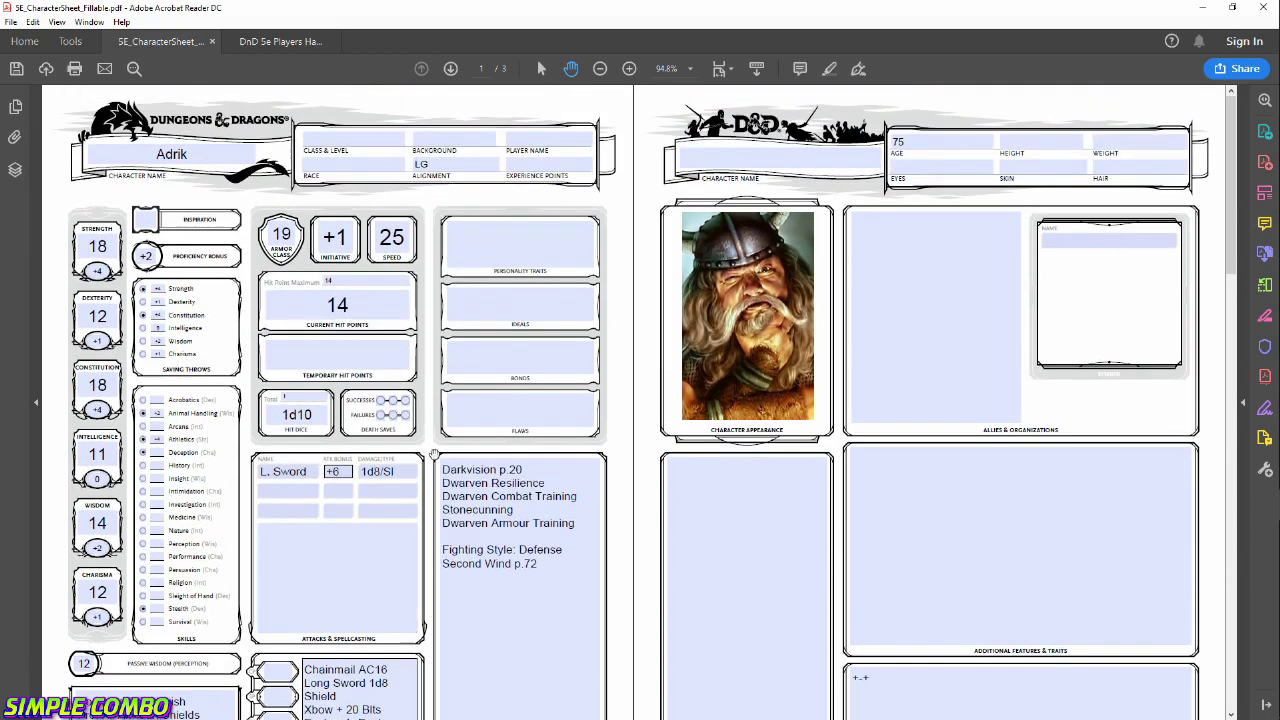
{"action": "left_click", "coordinate": [629, 68]}
{"action": "left_click", "coordinate": [629, 68]}
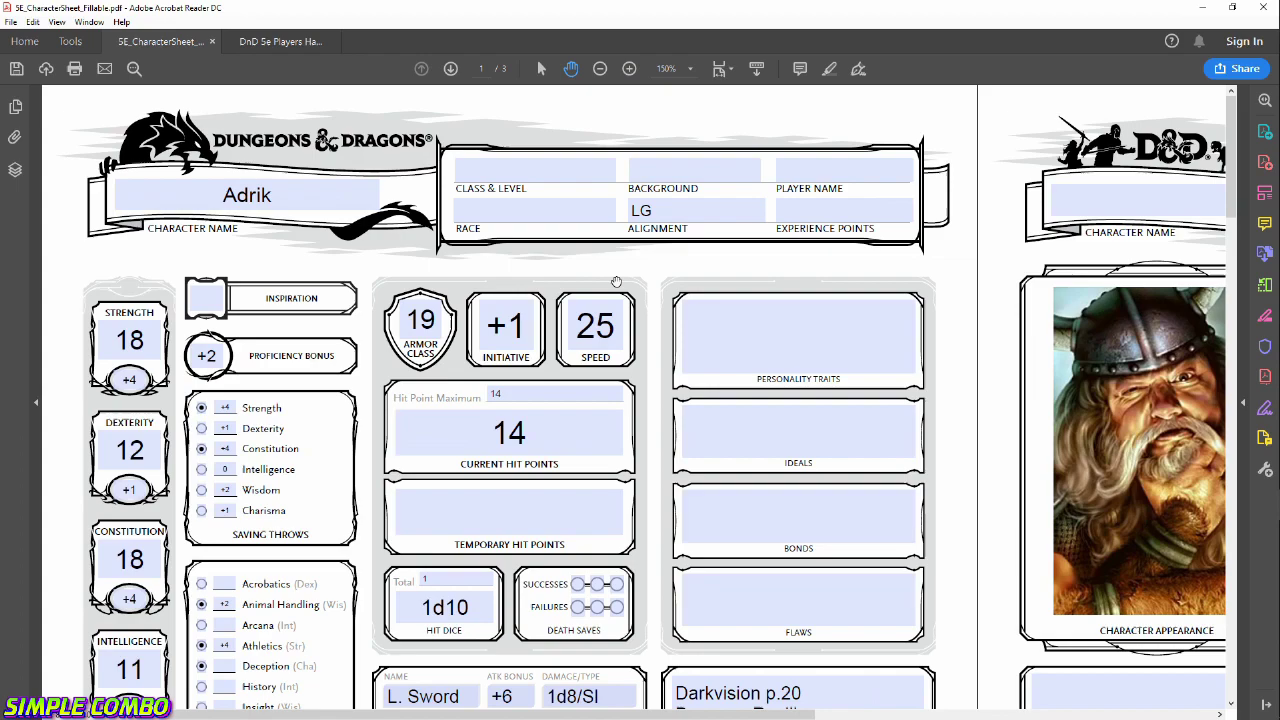
Enter Fighter (1) as class and level, Criminal as background, and the player's name.
{"action": "left_click", "coordinate": [511, 172]}
{"action": "type", "text": "Fighter (1"}
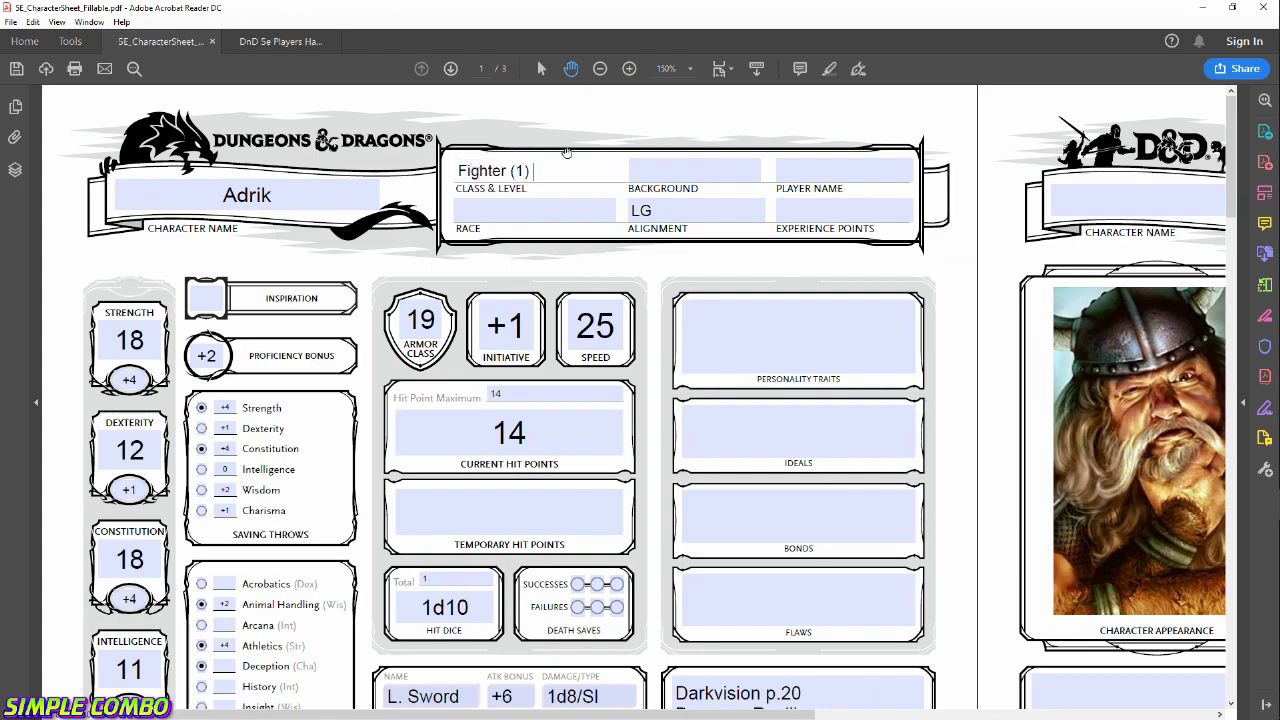
{"action": "key", "text": "Tab"}
{"action": "type", "text": "Crim"}
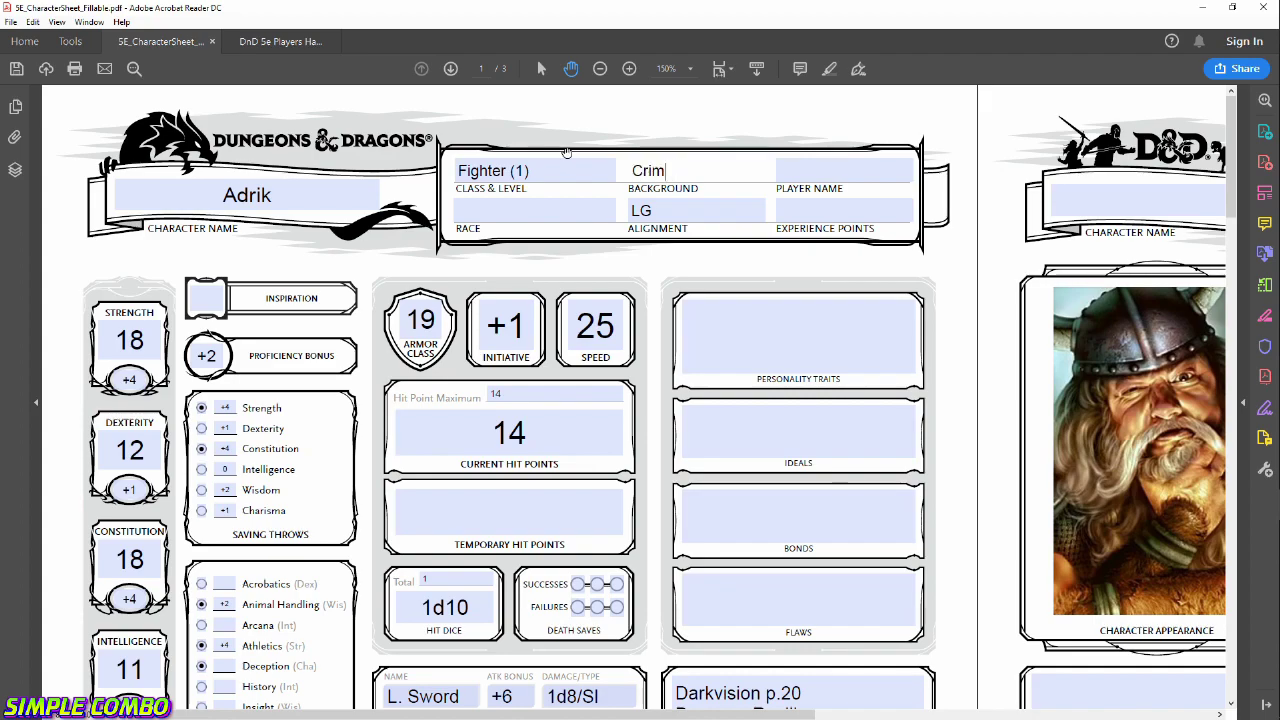
{"action": "type", "text": "all"}
{"action": "key", "text": "Tab"}
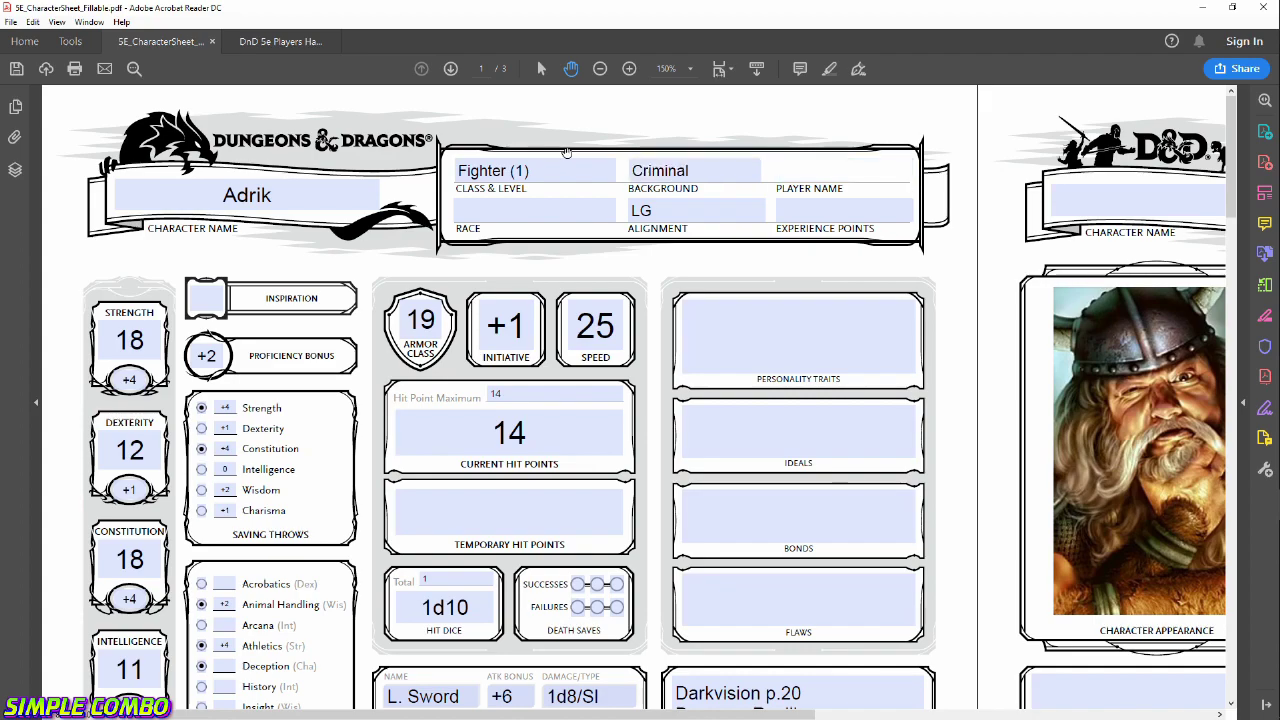
{"action": "type", "text": "Doops"}
{"action": "key", "text": "Tab"}
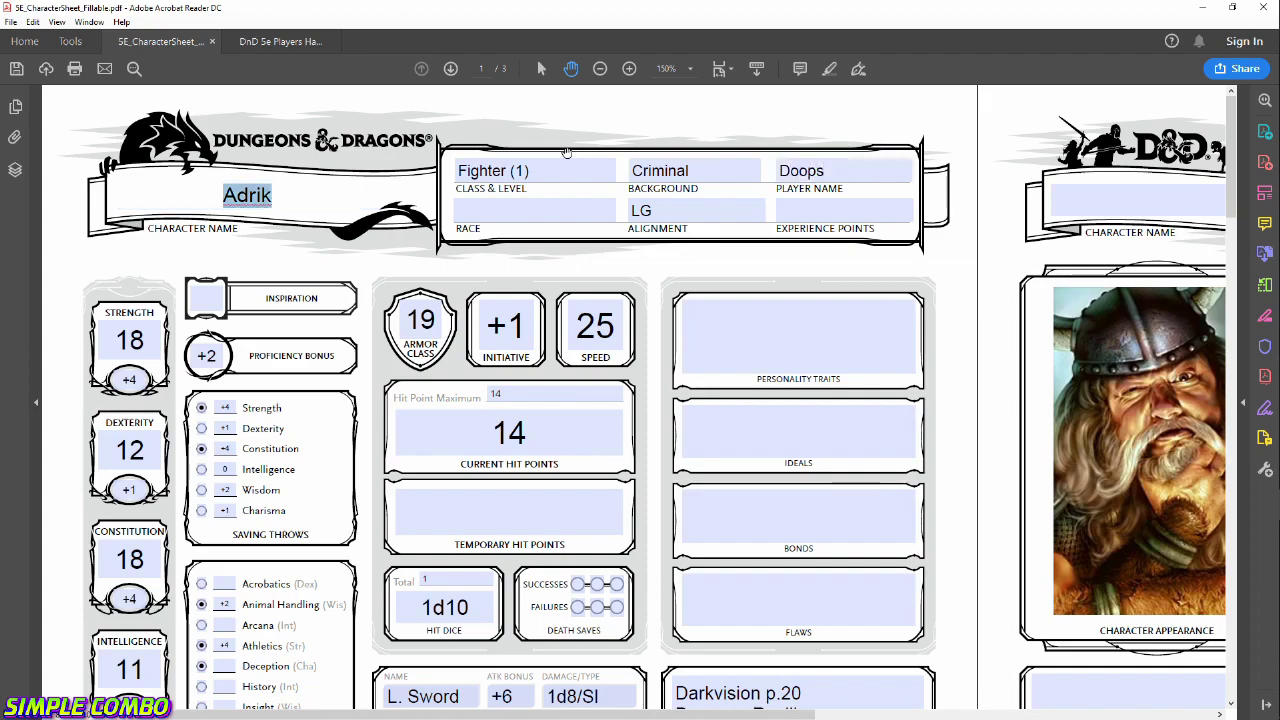
Complete the race as Dwarf (Mountain) and set experience points to 0.
{"action": "key", "text": "Tab"}
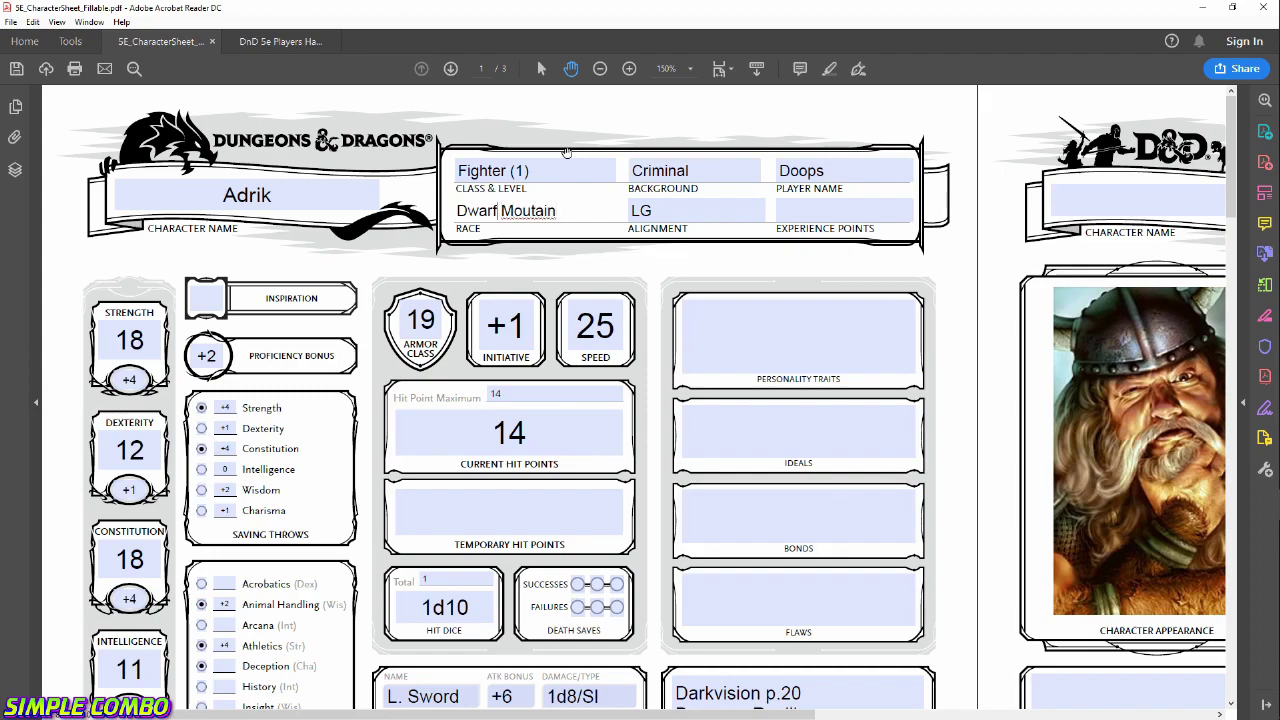
{"action": "type", "text": "("}
{"action": "key", "text": "Right"}
{"action": "key", "text": "Right"}
{"action": "key", "text": "Right"}
{"action": "type", "text": "n"}
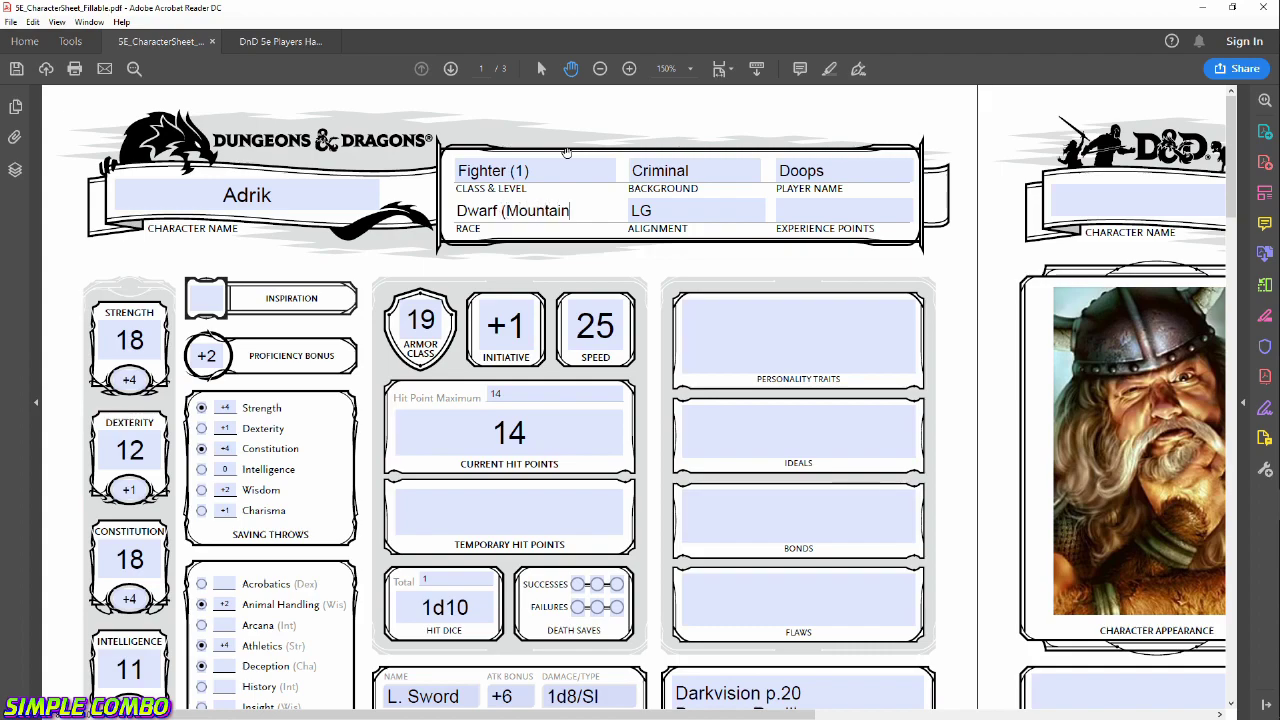
{"action": "left_click", "coordinate": [868, 211]}
{"action": "type", "text": "0"}
{"action": "left_click", "coordinate": [541, 431]}
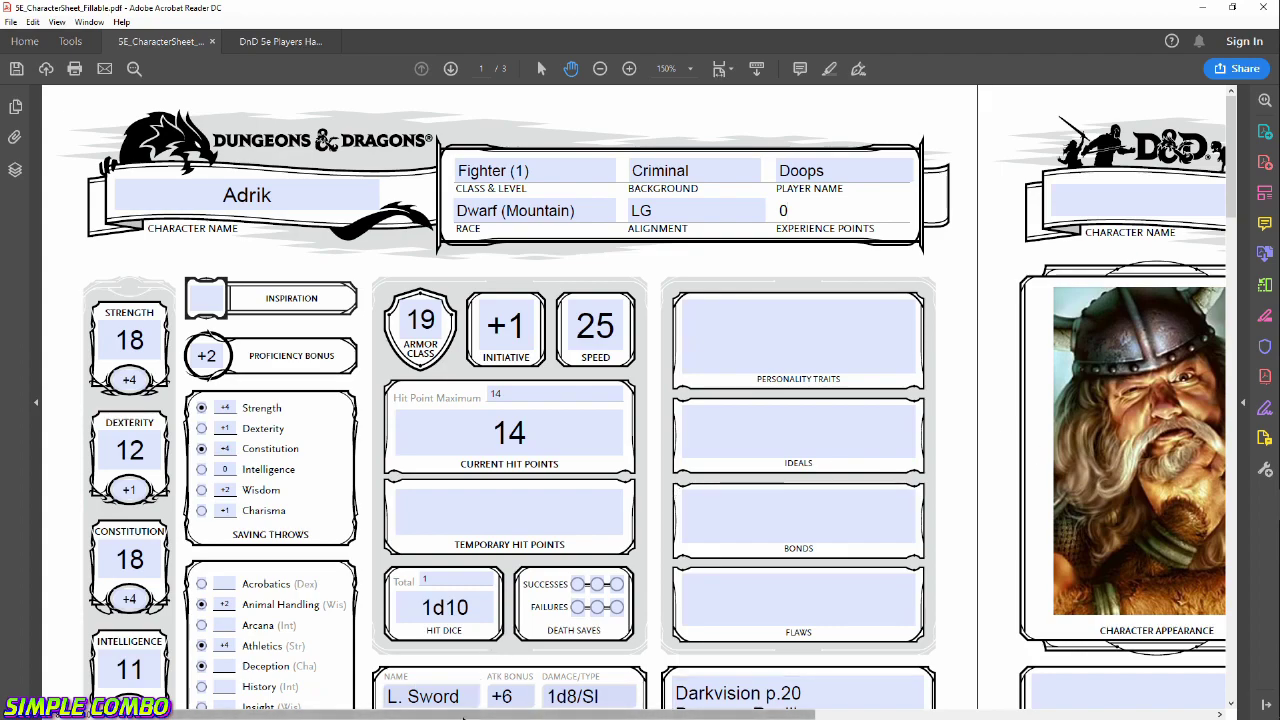
{"action": "scroll", "coordinate": [675, 497], "scroll_direction": "right", "scroll_amount": 5}
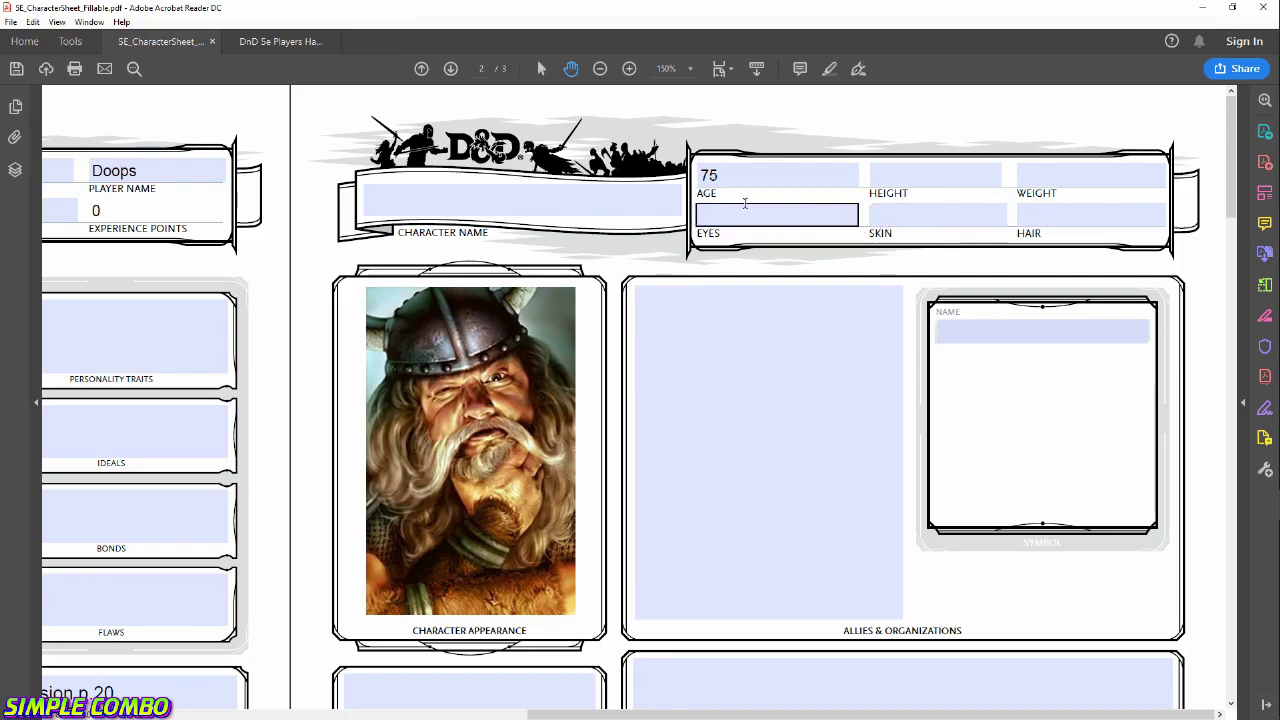
Look over pages 2 and 3 of the filled-in character sheet.
{"action": "left_click_drag", "start_coordinate": [737, 708], "coordinate": [297, 707]}
{"action": "left_click", "coordinate": [450, 68]}
{"action": "scroll", "coordinate": [731, 500], "scroll_direction": "down", "scroll_amount": 5}
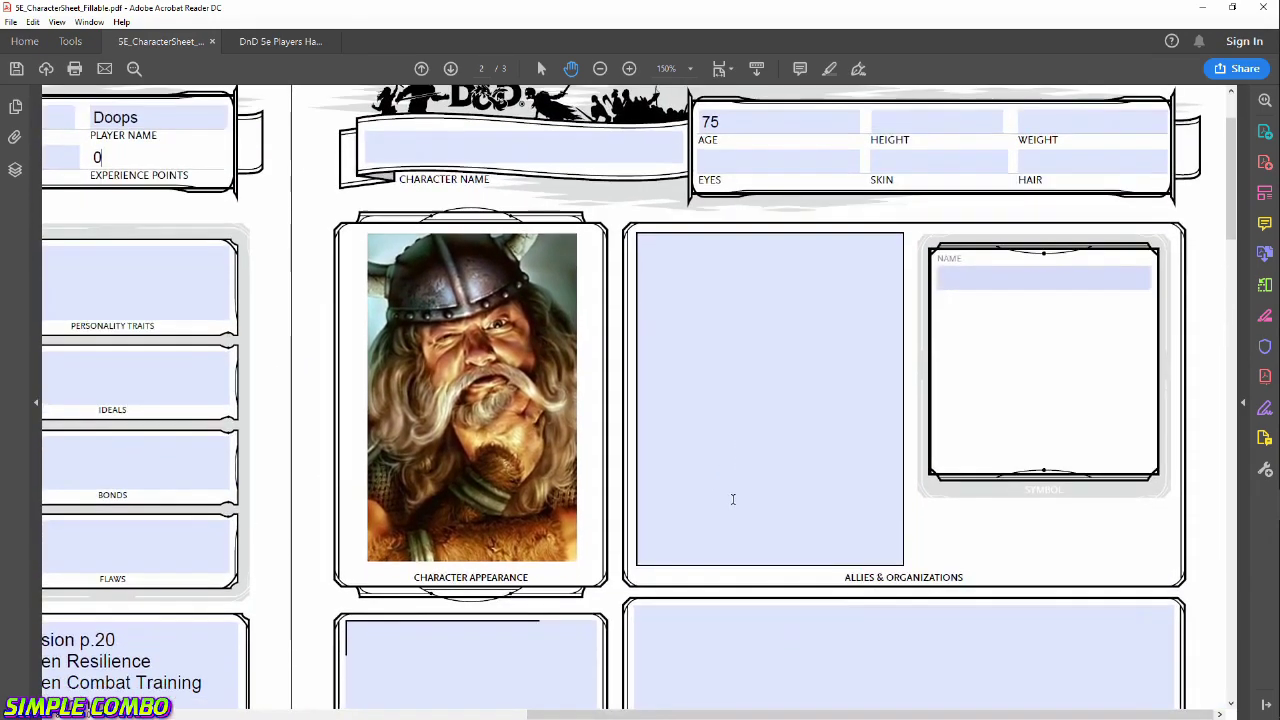
{"action": "scroll", "coordinate": [523, 389], "scroll_direction": "down", "scroll_amount": 3}
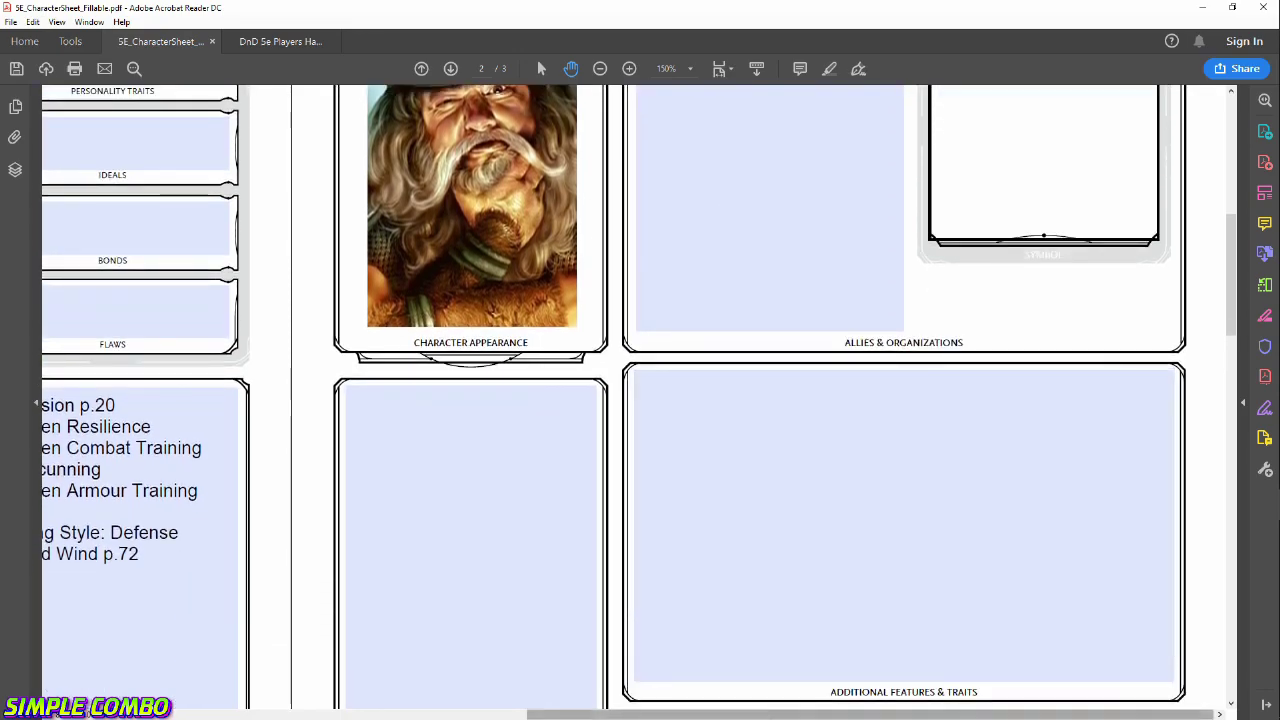
{"action": "left_click_drag", "start_coordinate": [737, 714], "coordinate": [610, 714]}
{"action": "scroll", "coordinate": [1071, 333], "scroll_direction": "down", "scroll_amount": 3}
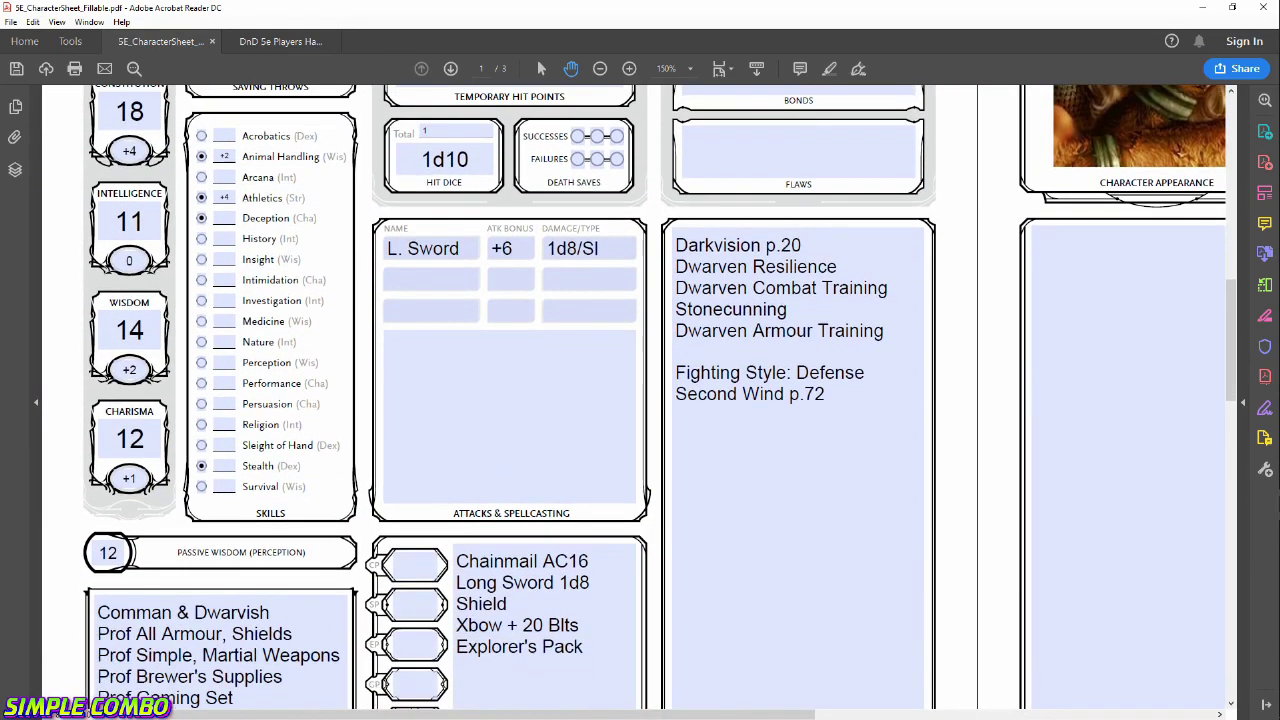
{"action": "left_click_drag", "start_coordinate": [1236, 382], "coordinate": [1234, 412]}
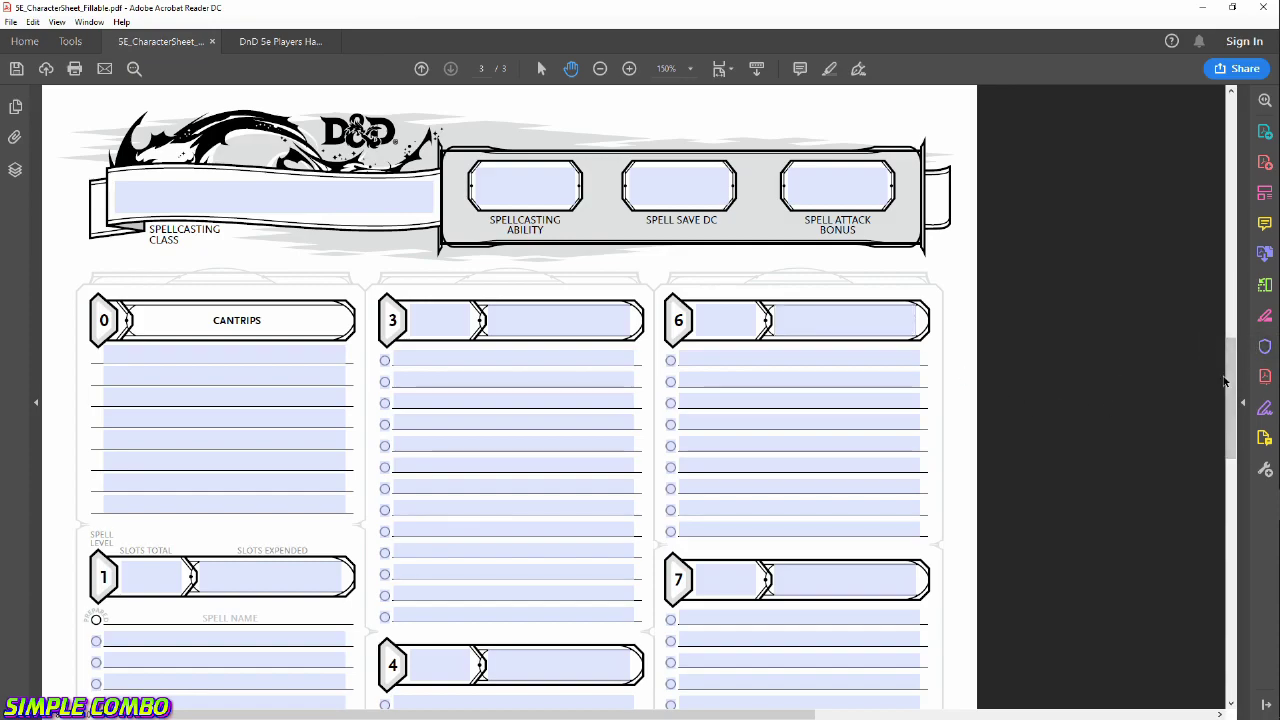
Return to page 1 and zoom out to 78.8% to see both pages whole.
{"action": "left_click_drag", "start_coordinate": [1230, 390], "coordinate": [555, 60]}
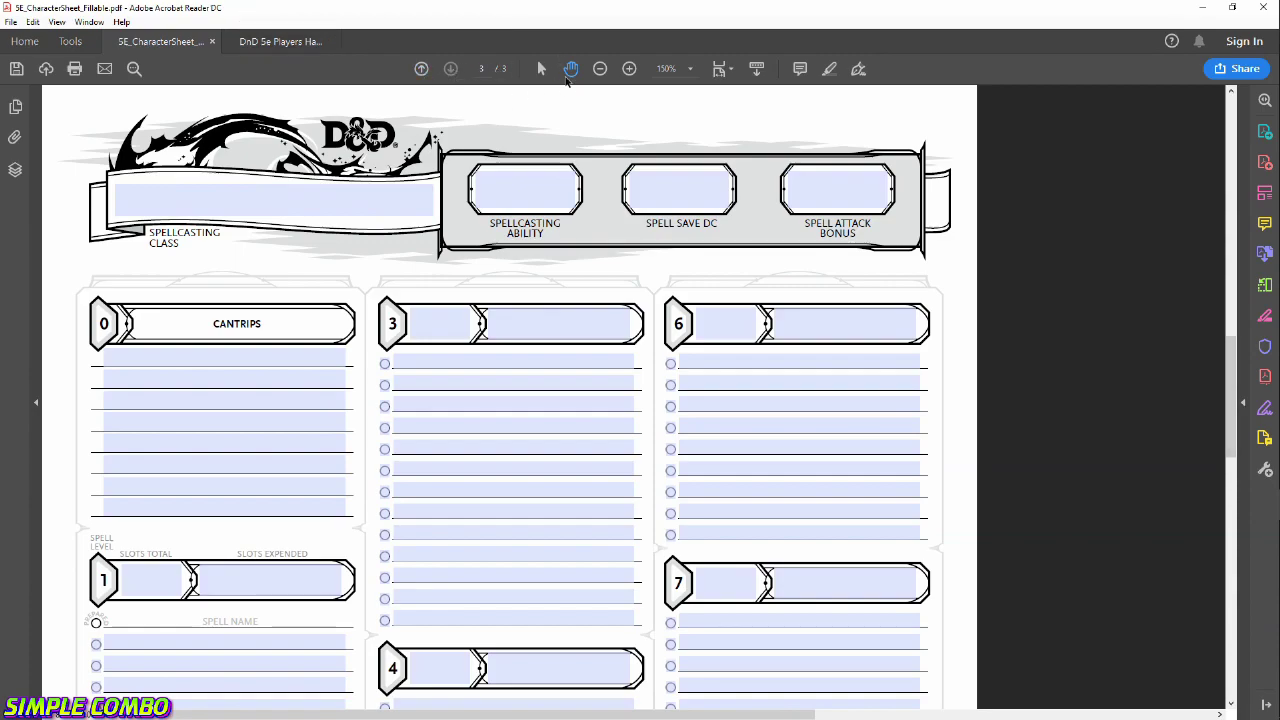
{"action": "left_click", "coordinate": [599, 68]}
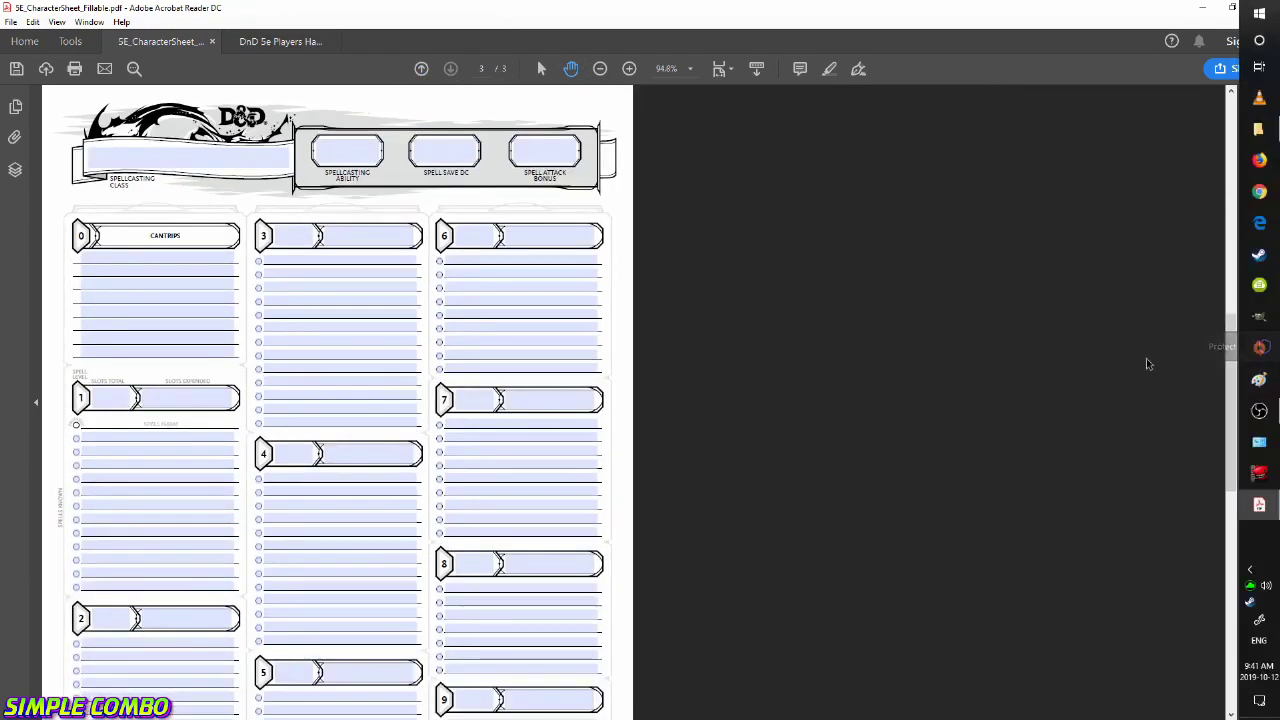
{"action": "left_click_drag", "start_coordinate": [1238, 365], "coordinate": [474, 60]}
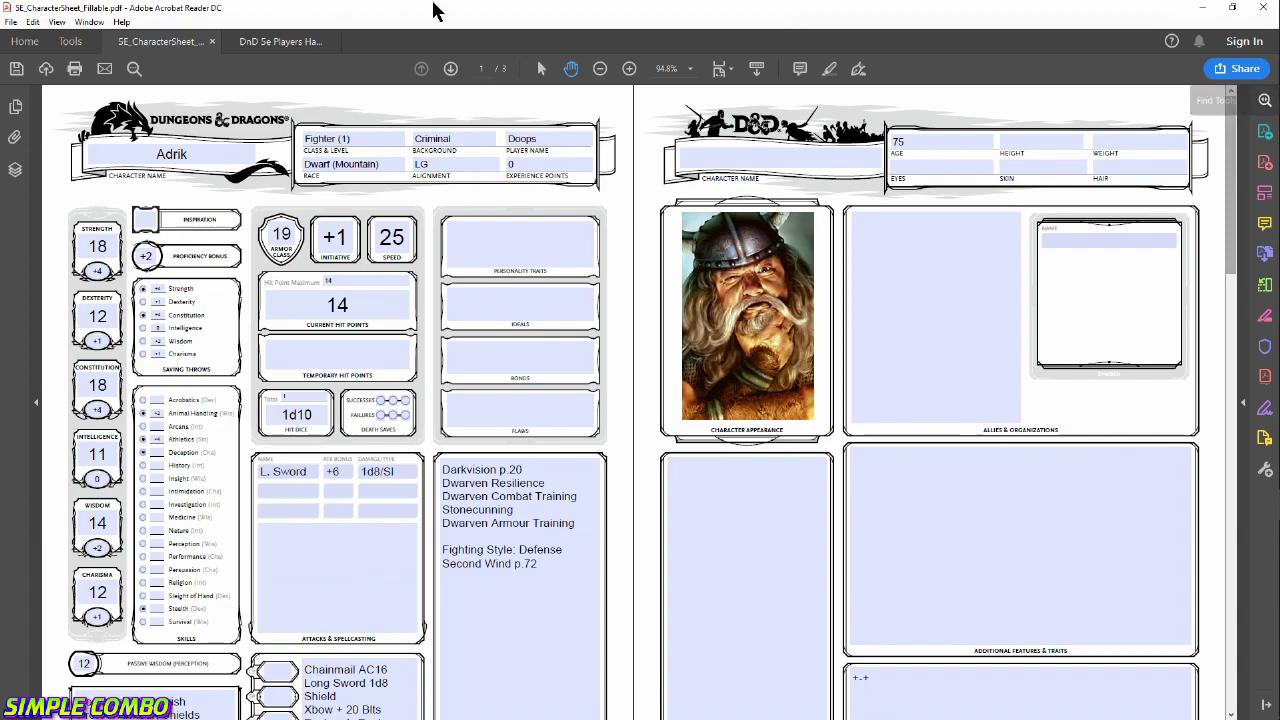
{"action": "left_click", "coordinate": [599, 68]}
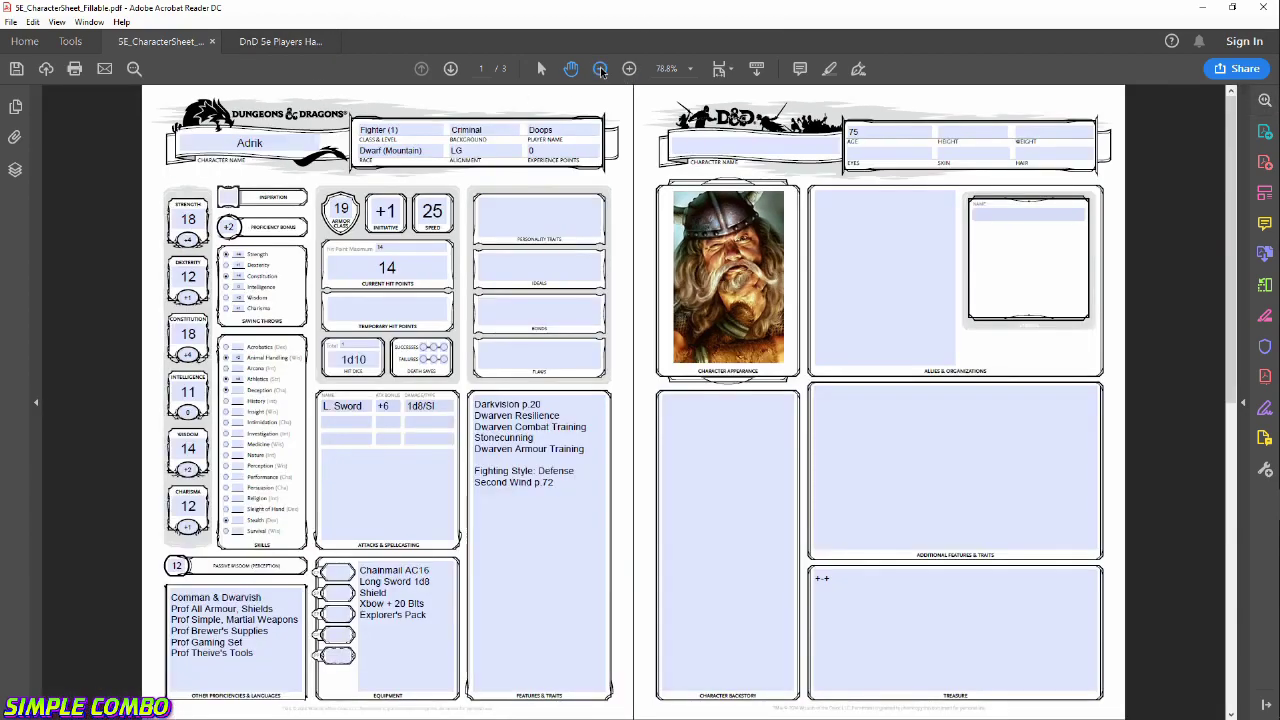